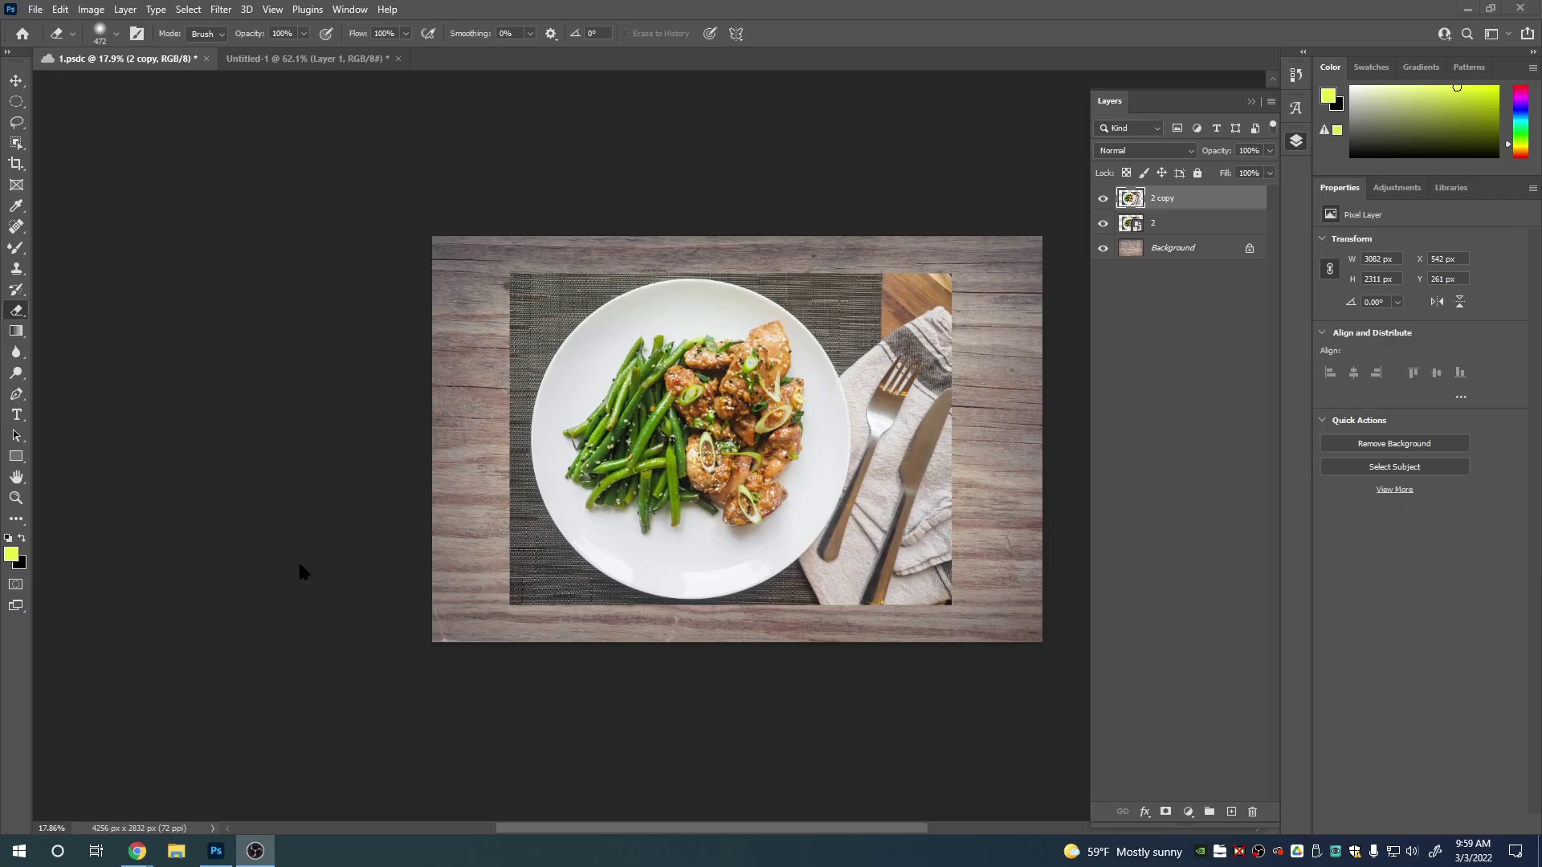
Try cropping the canvas to about 2946 px wide by trimming both sides with the Crop tool, and undo the crop.
{"action": "left_click", "coordinate": [15, 166]}
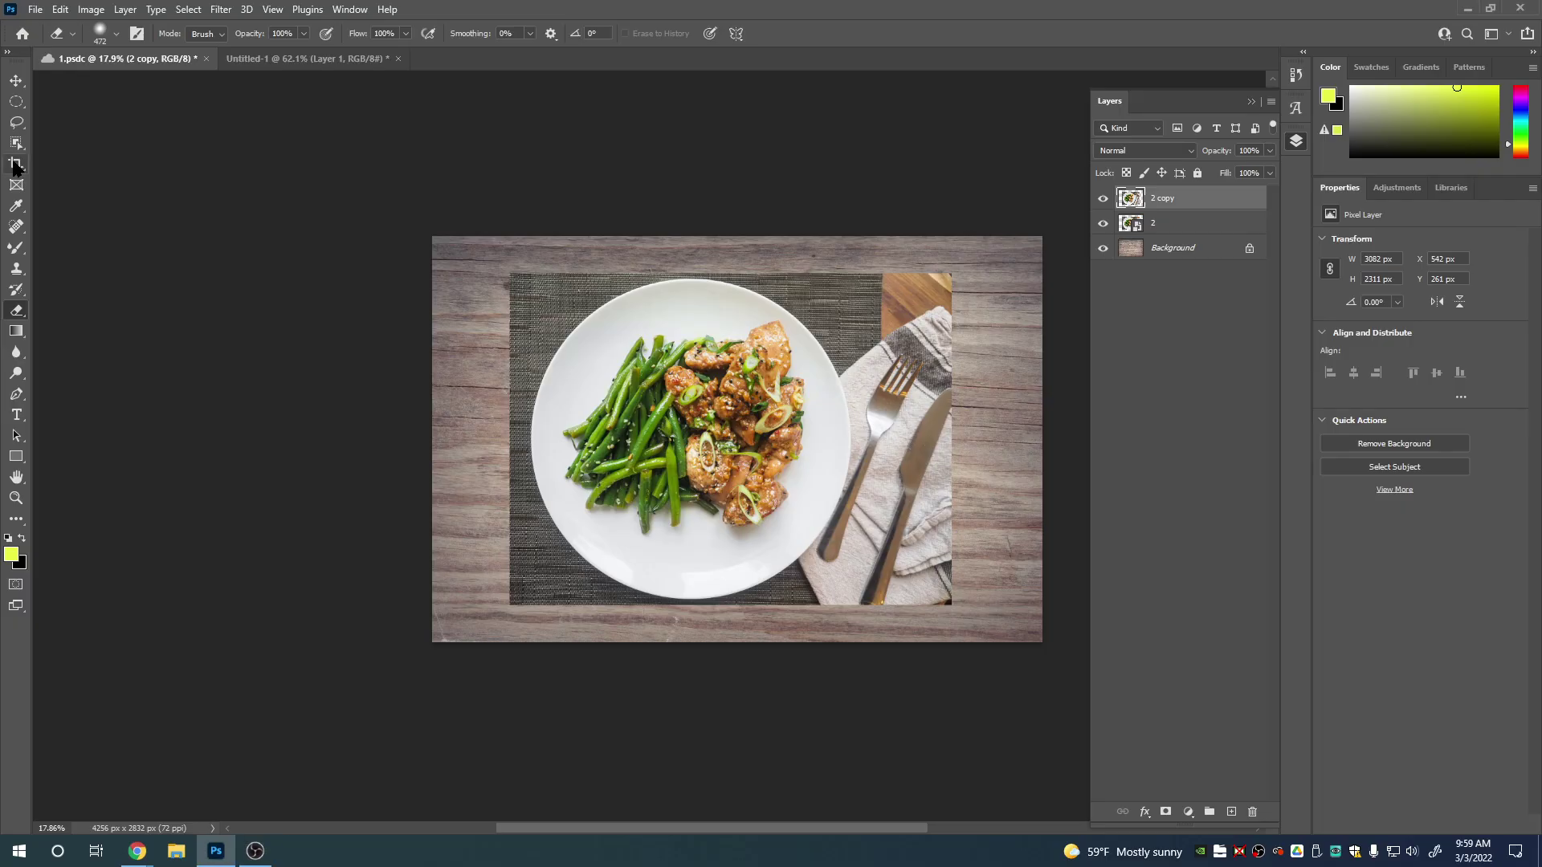
{"action": "left_click", "coordinate": [15, 166]}
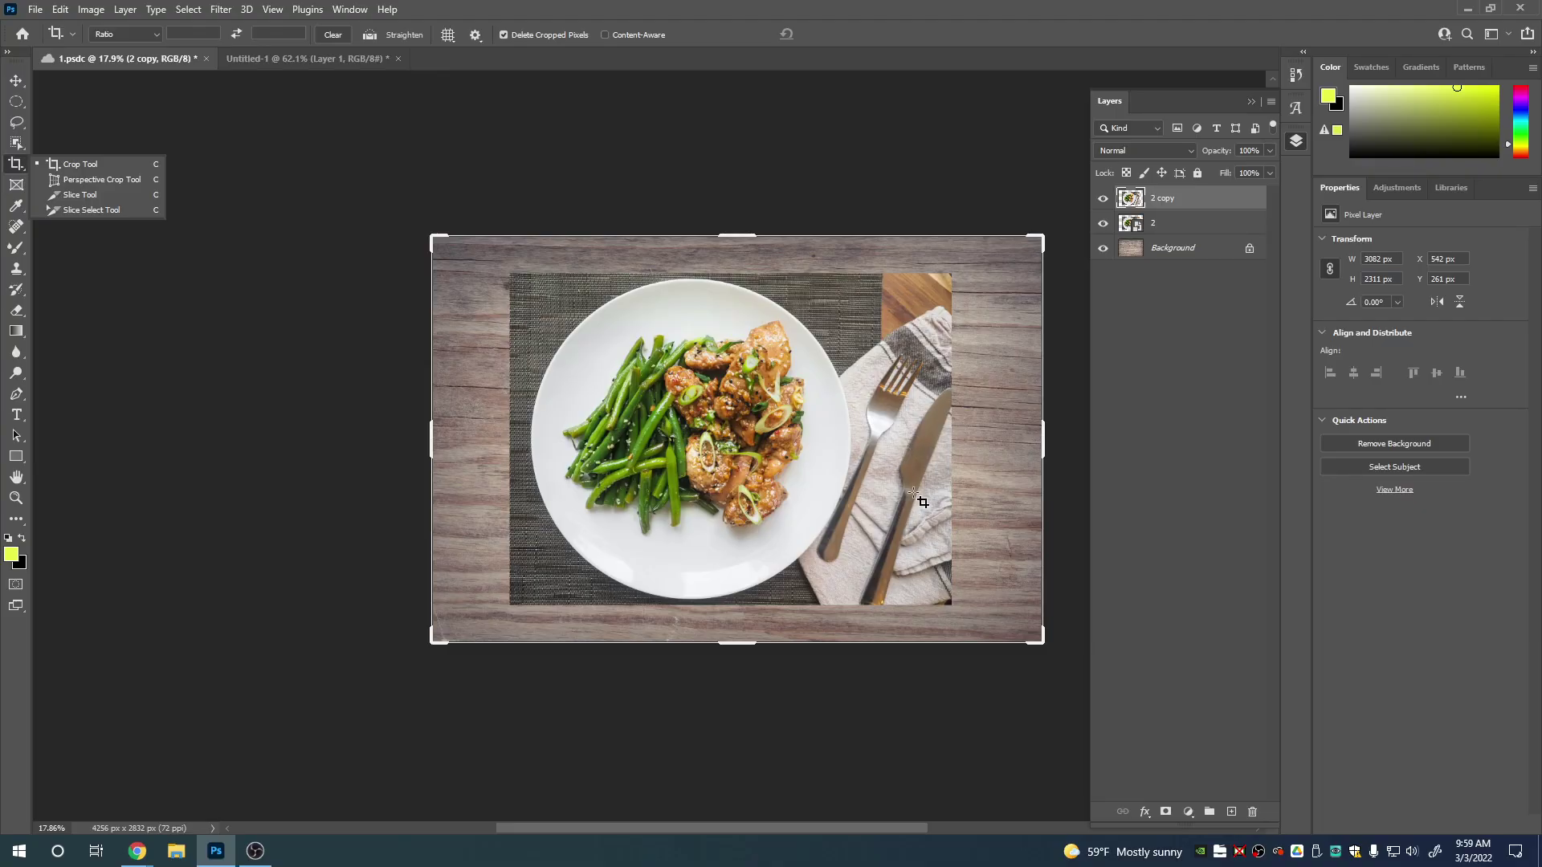
{"action": "left_click_drag", "start_coordinate": [1044, 438], "coordinate": [949, 436]}
{"action": "key", "text": "Return"}
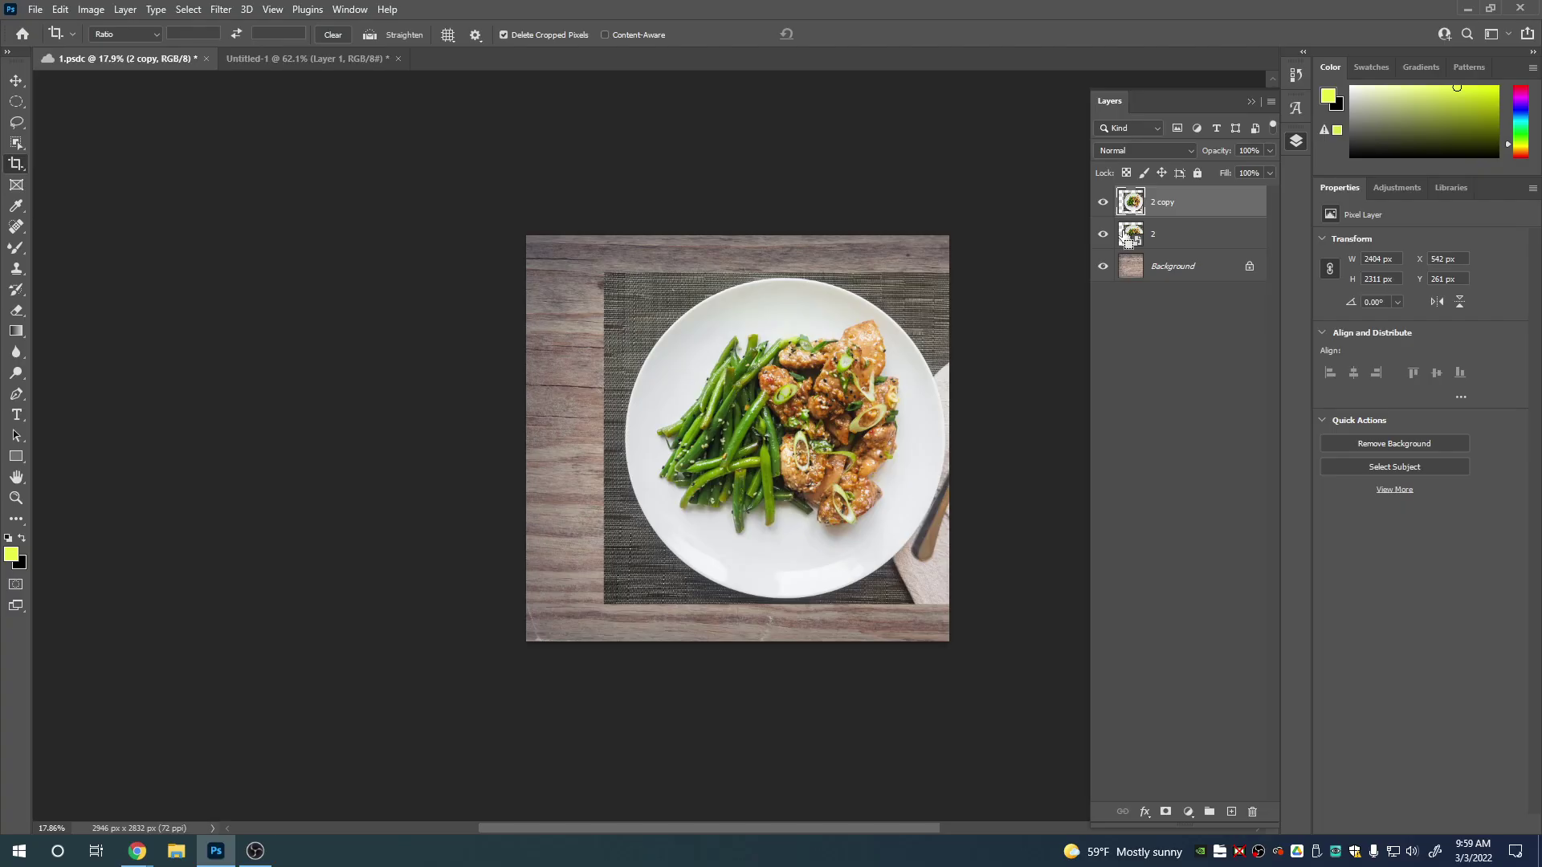
{"action": "key", "text": "ctrl+z"}
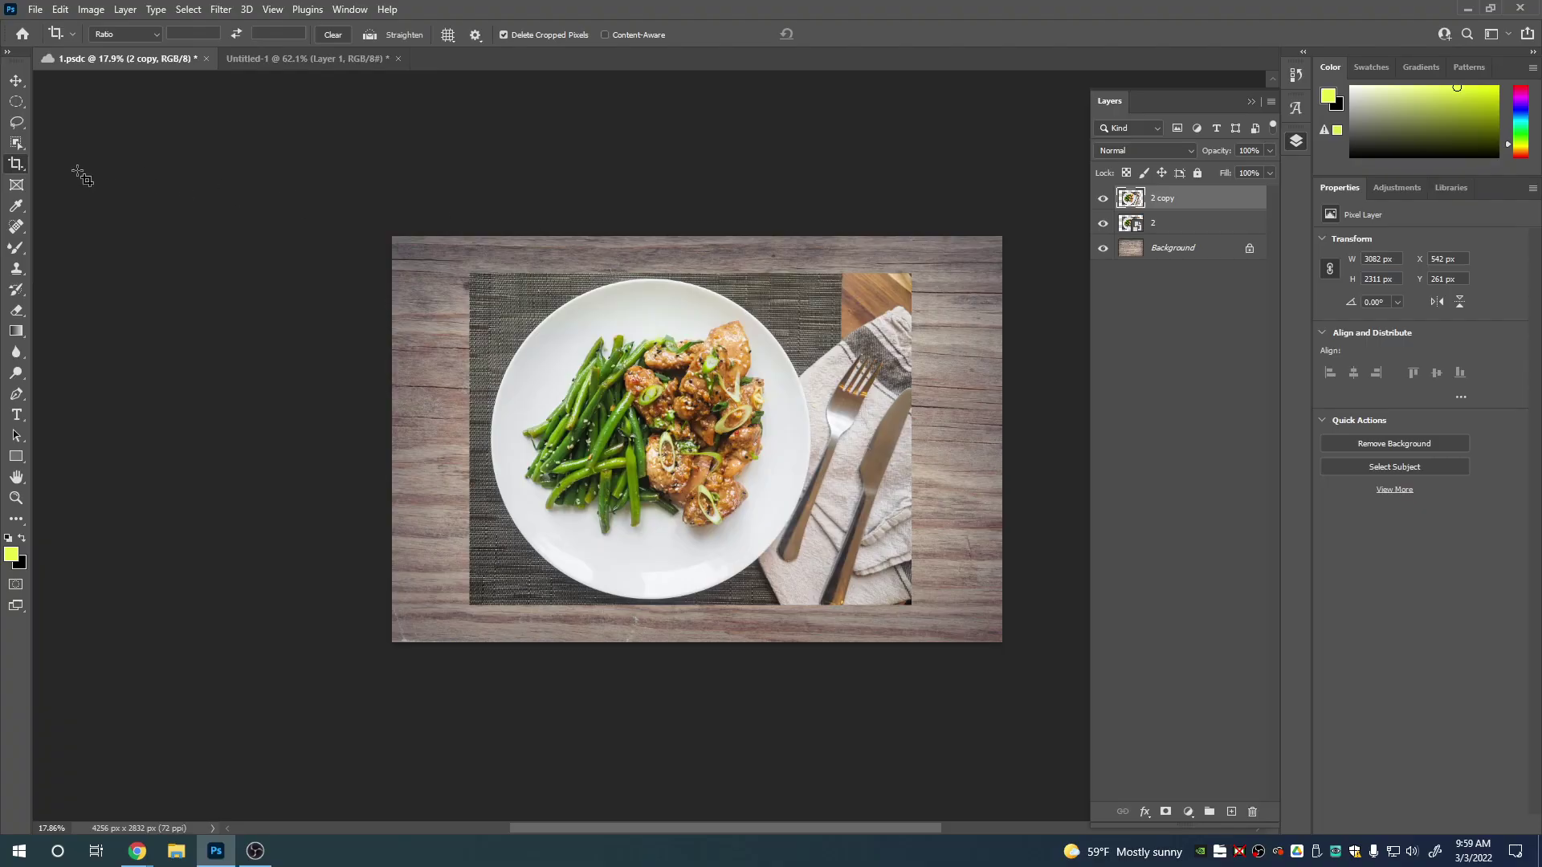
Try cropping all four sides of the canvas around the plate to about 2796 x 2311 px, and undo the crop.
{"action": "right_click", "coordinate": [12, 169]}
{"action": "left_click", "coordinate": [81, 164]}
{"action": "left_click", "coordinate": [16, 80]}
{"action": "left_click_drag", "start_coordinate": [16, 161], "coordinate": [72, 164]}
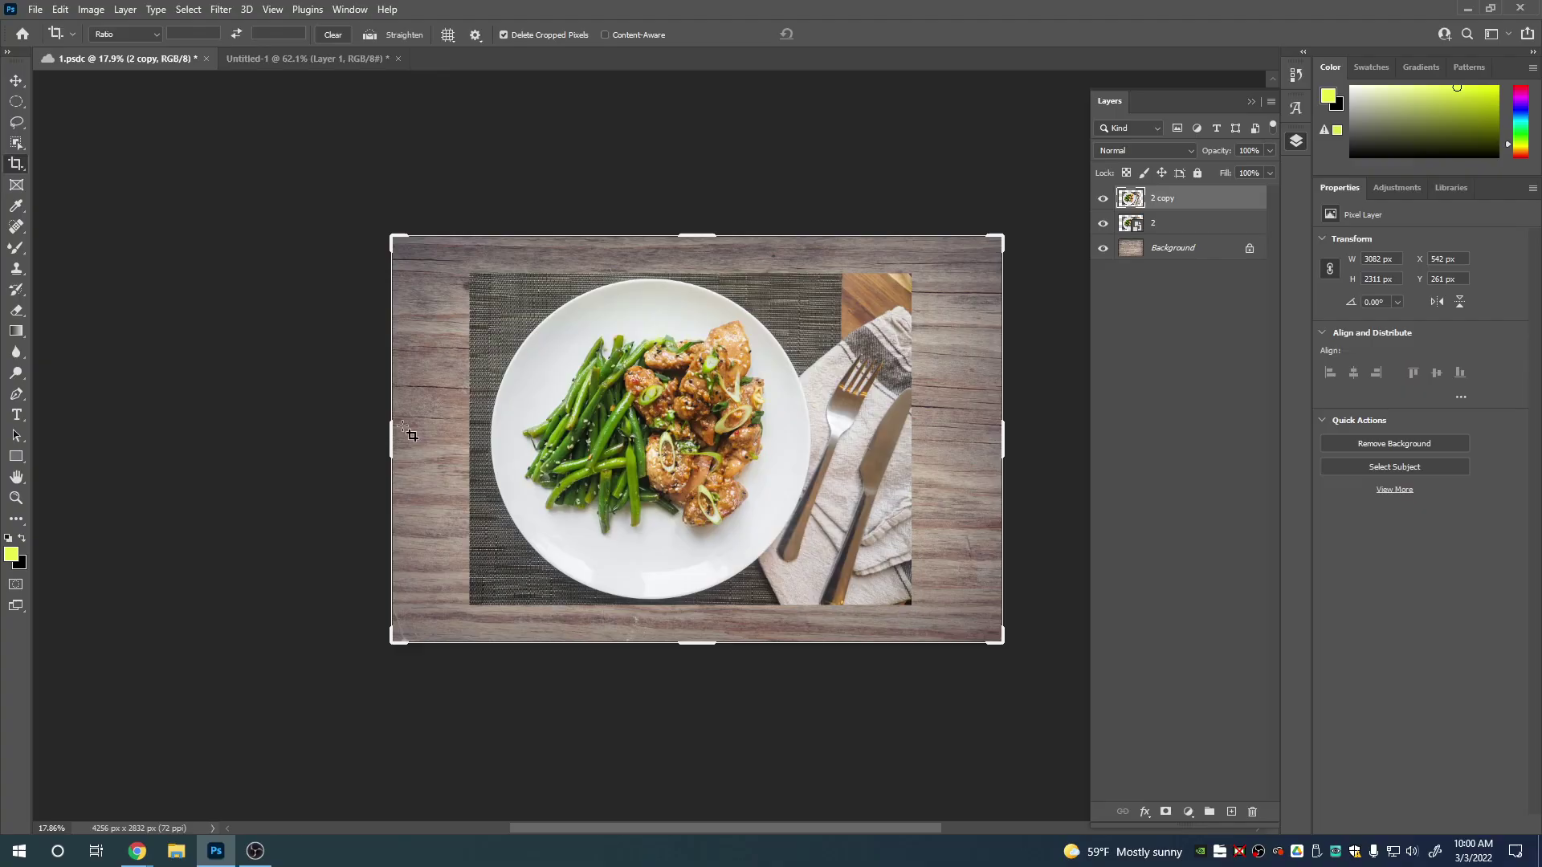
{"action": "left_click_drag", "start_coordinate": [391, 441], "coordinate": [432, 427]}
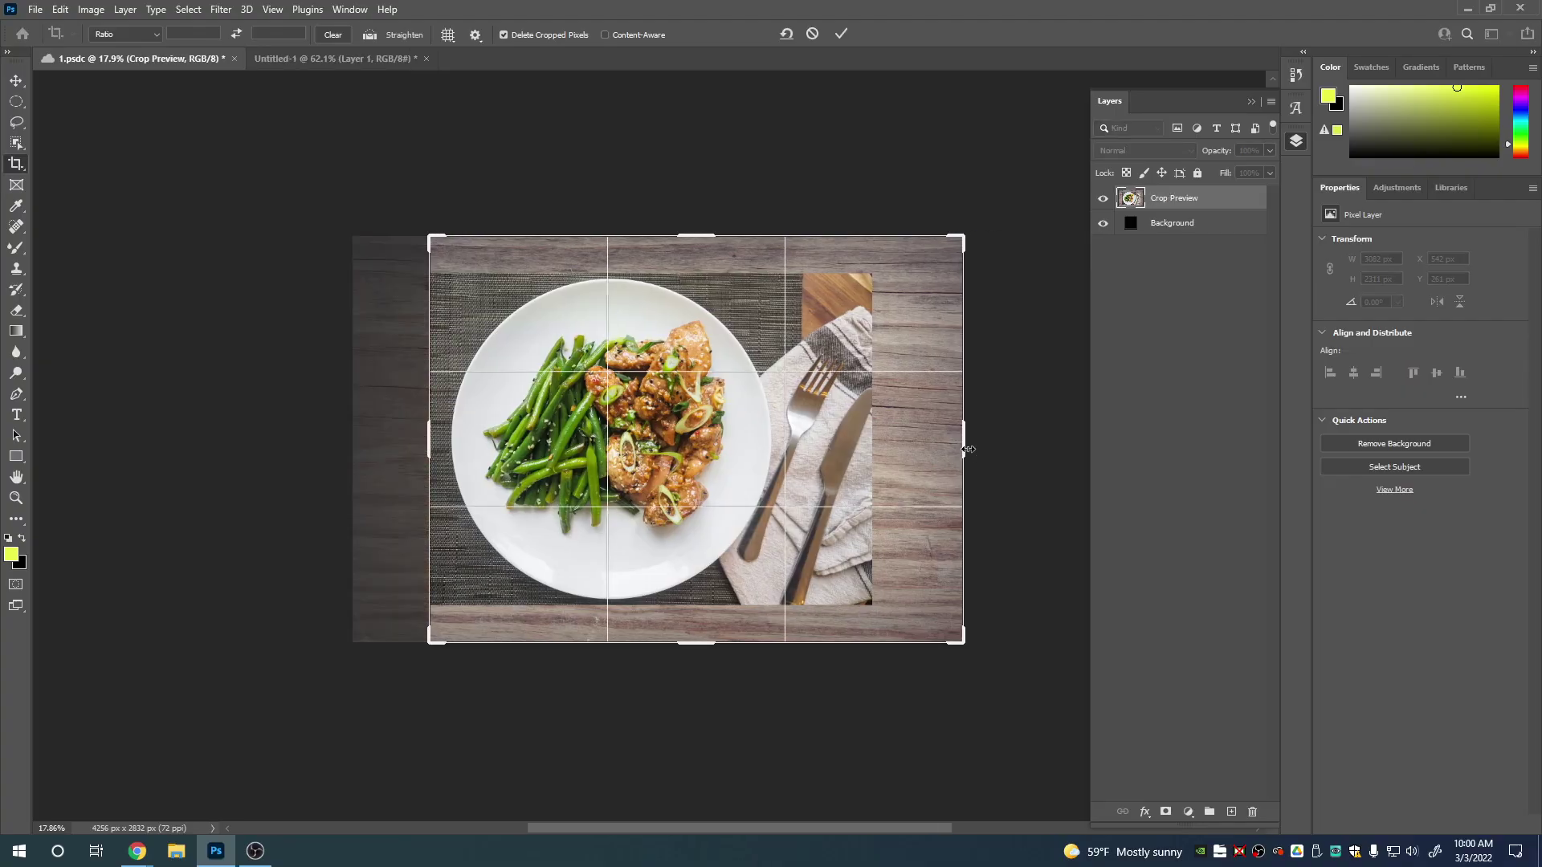
{"action": "left_click_drag", "start_coordinate": [968, 450], "coordinate": [898, 440]}
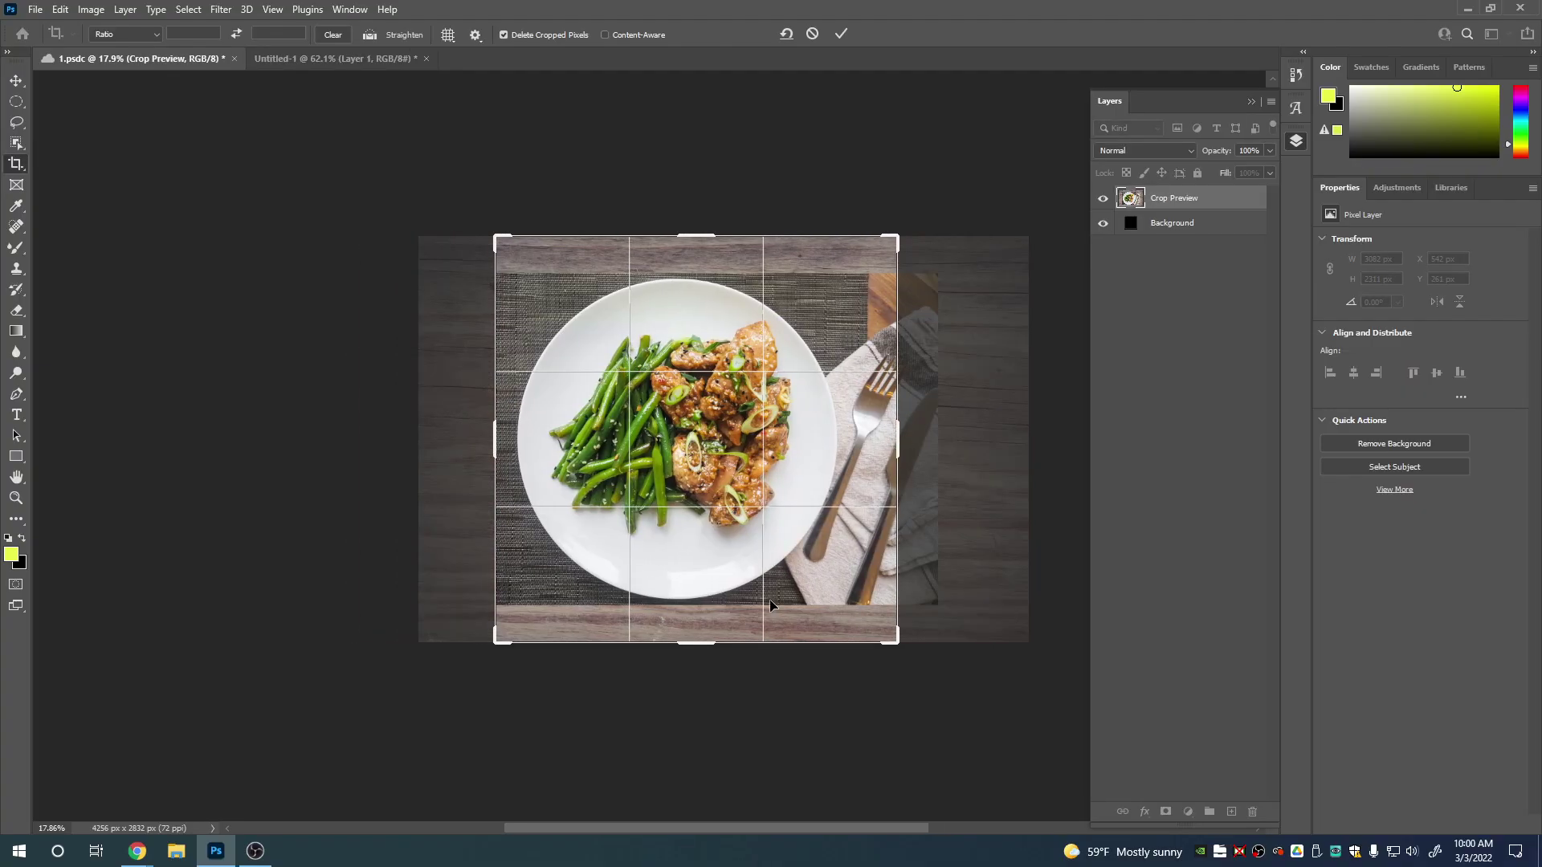
{"action": "left_click_drag", "start_coordinate": [703, 645], "coordinate": [705, 619]}
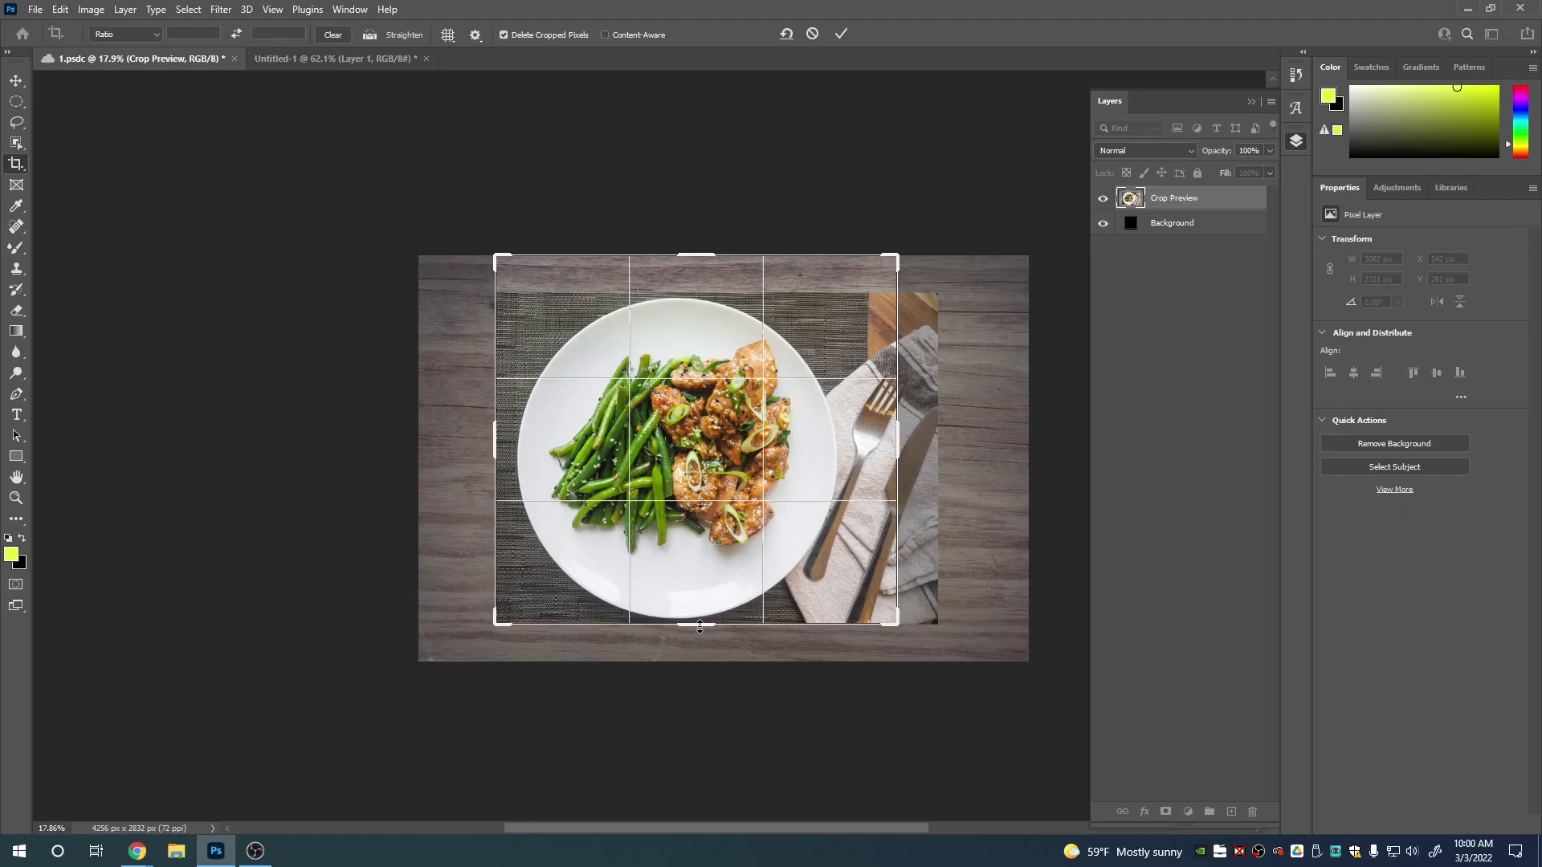
{"action": "left_click_drag", "start_coordinate": [698, 253], "coordinate": [701, 272]}
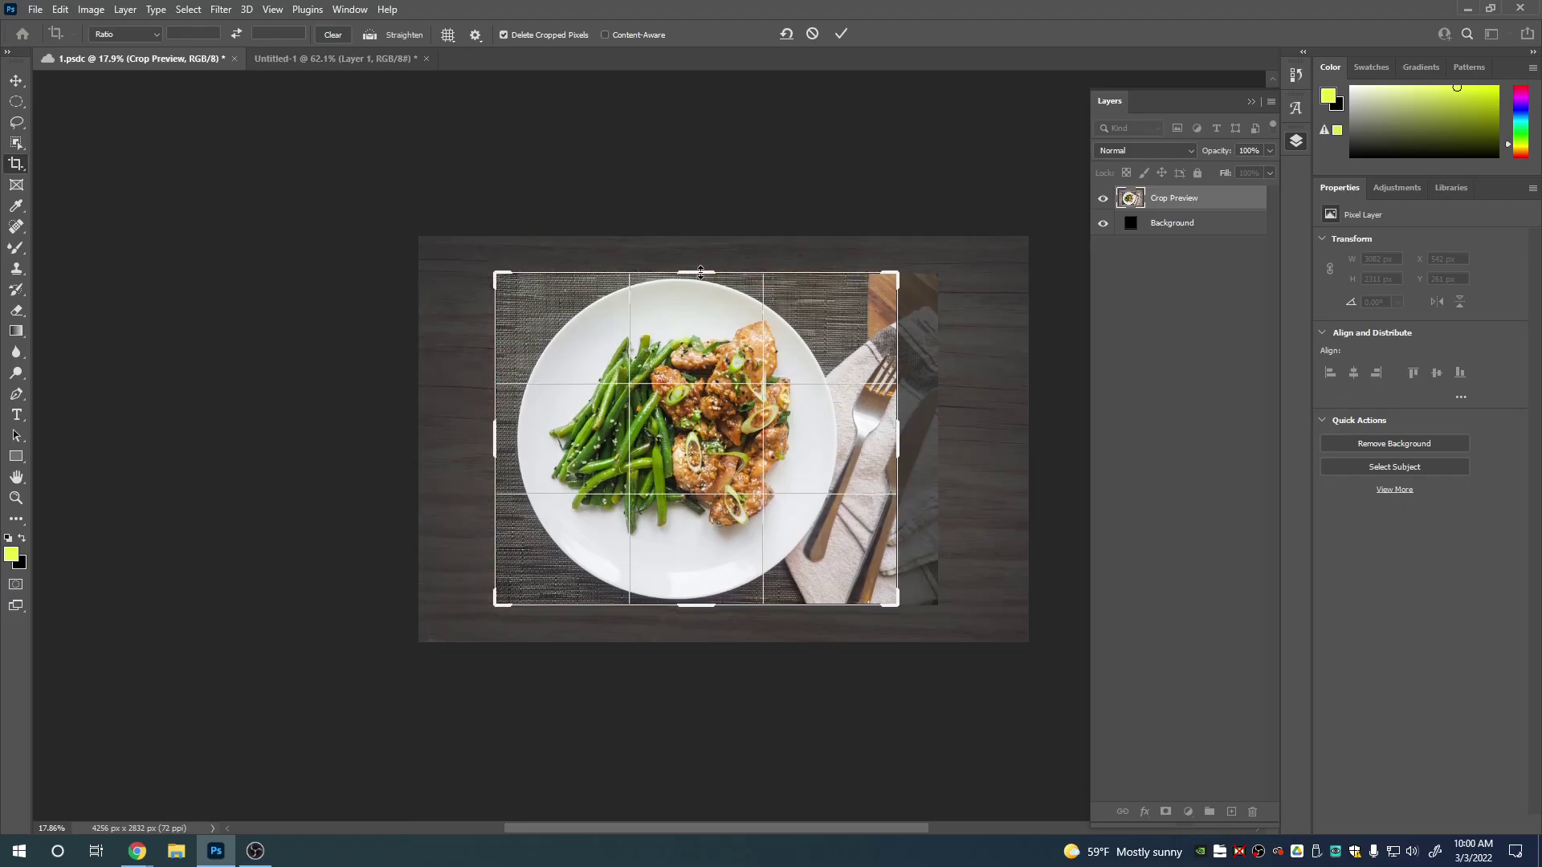
{"action": "key", "text": "Return"}
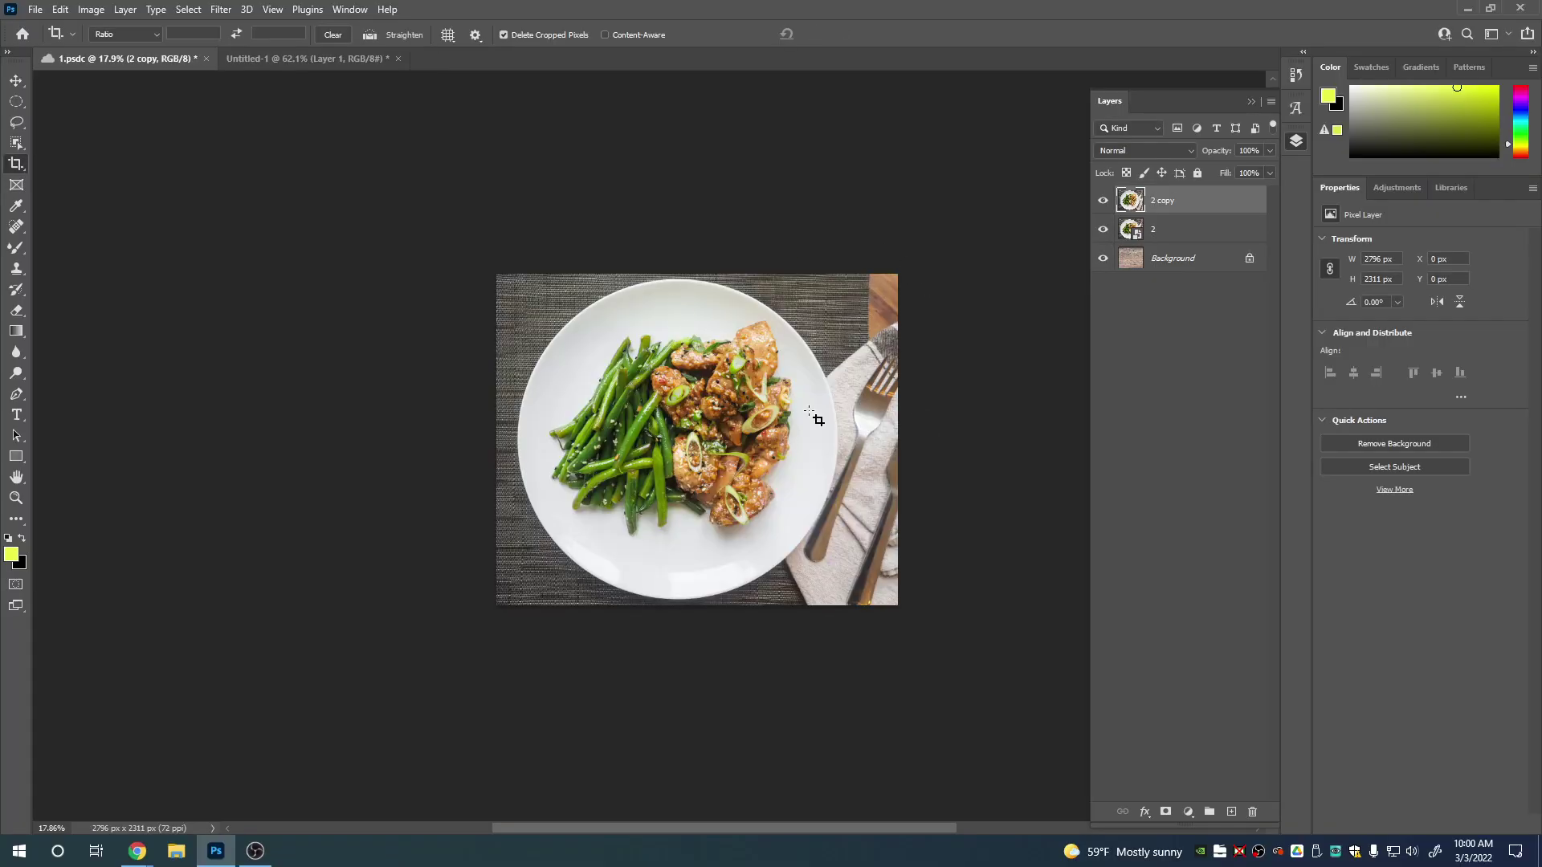
{"action": "key", "text": "ctrl+z"}
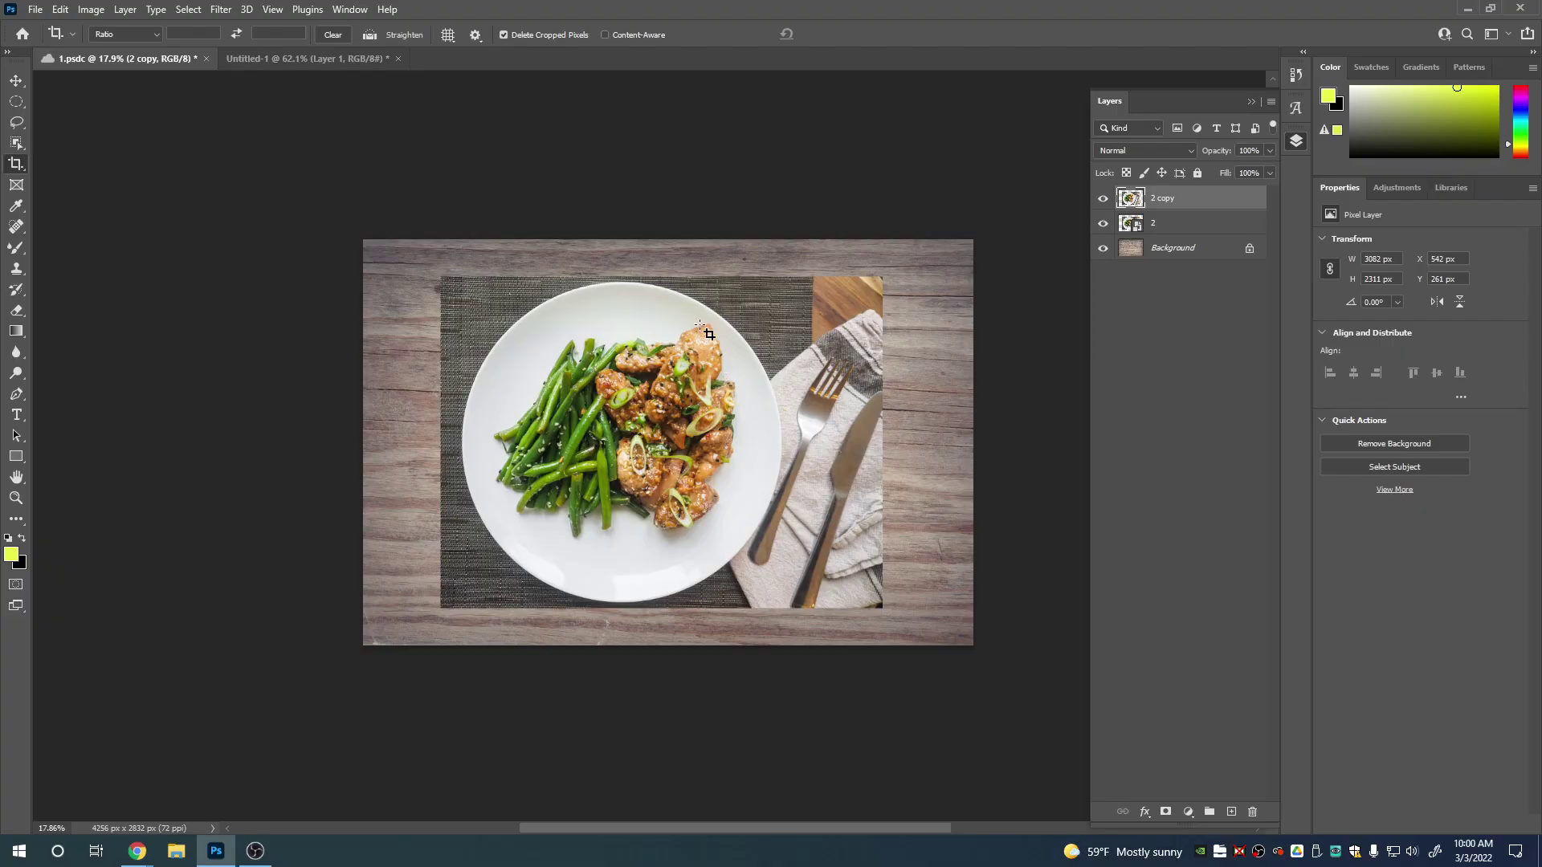
Switch to the Untitled-1 document and erase the whole colour gradient on Layer 1 with the Eraser.
{"action": "left_click", "coordinate": [354, 59]}
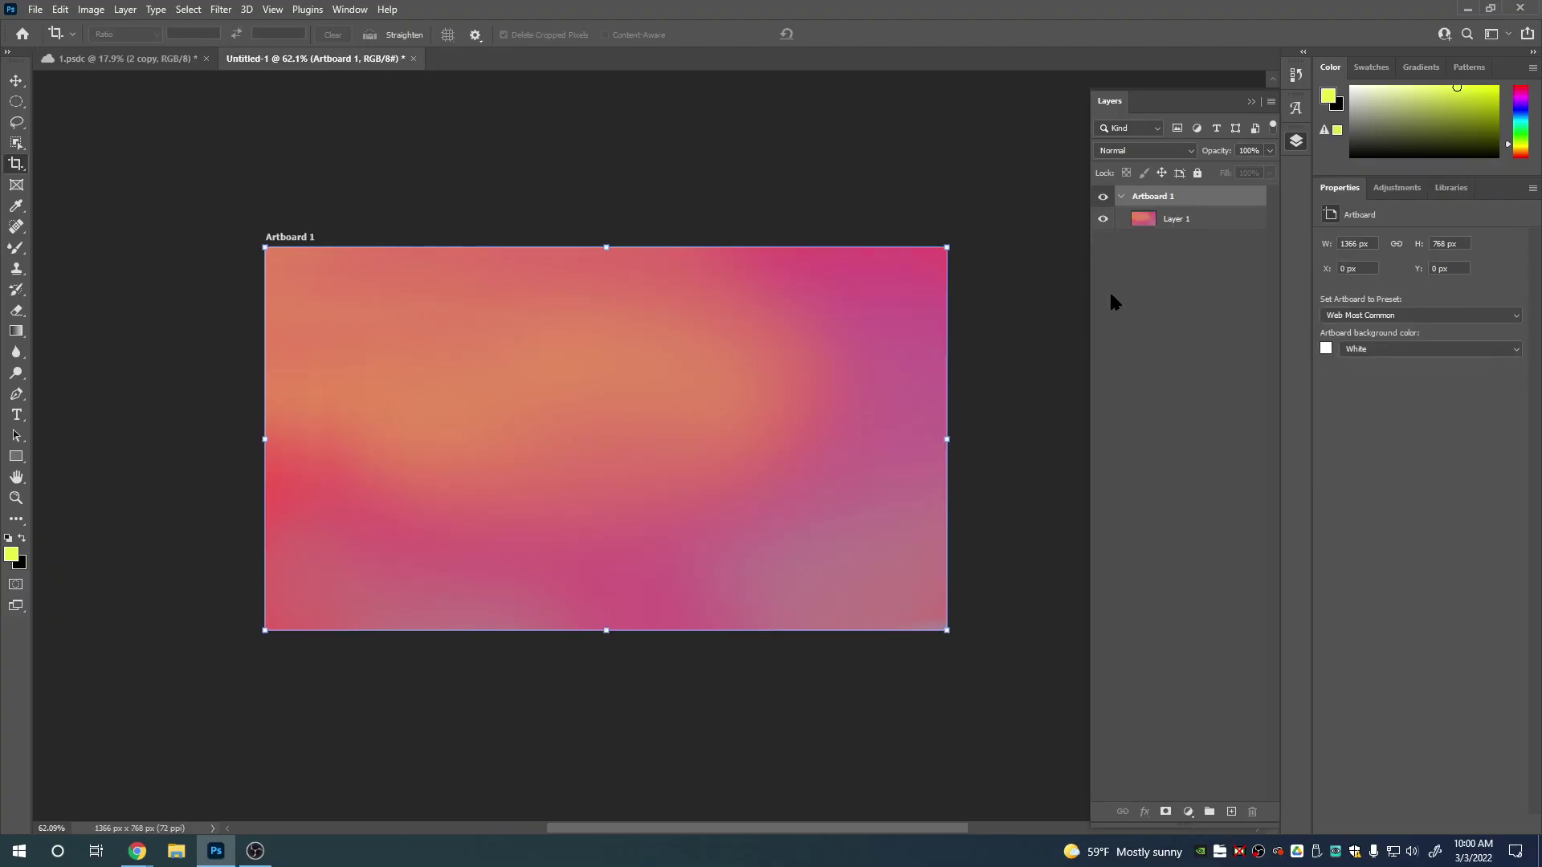
{"action": "left_click", "coordinate": [1141, 297]}
{"action": "left_click", "coordinate": [1205, 223]}
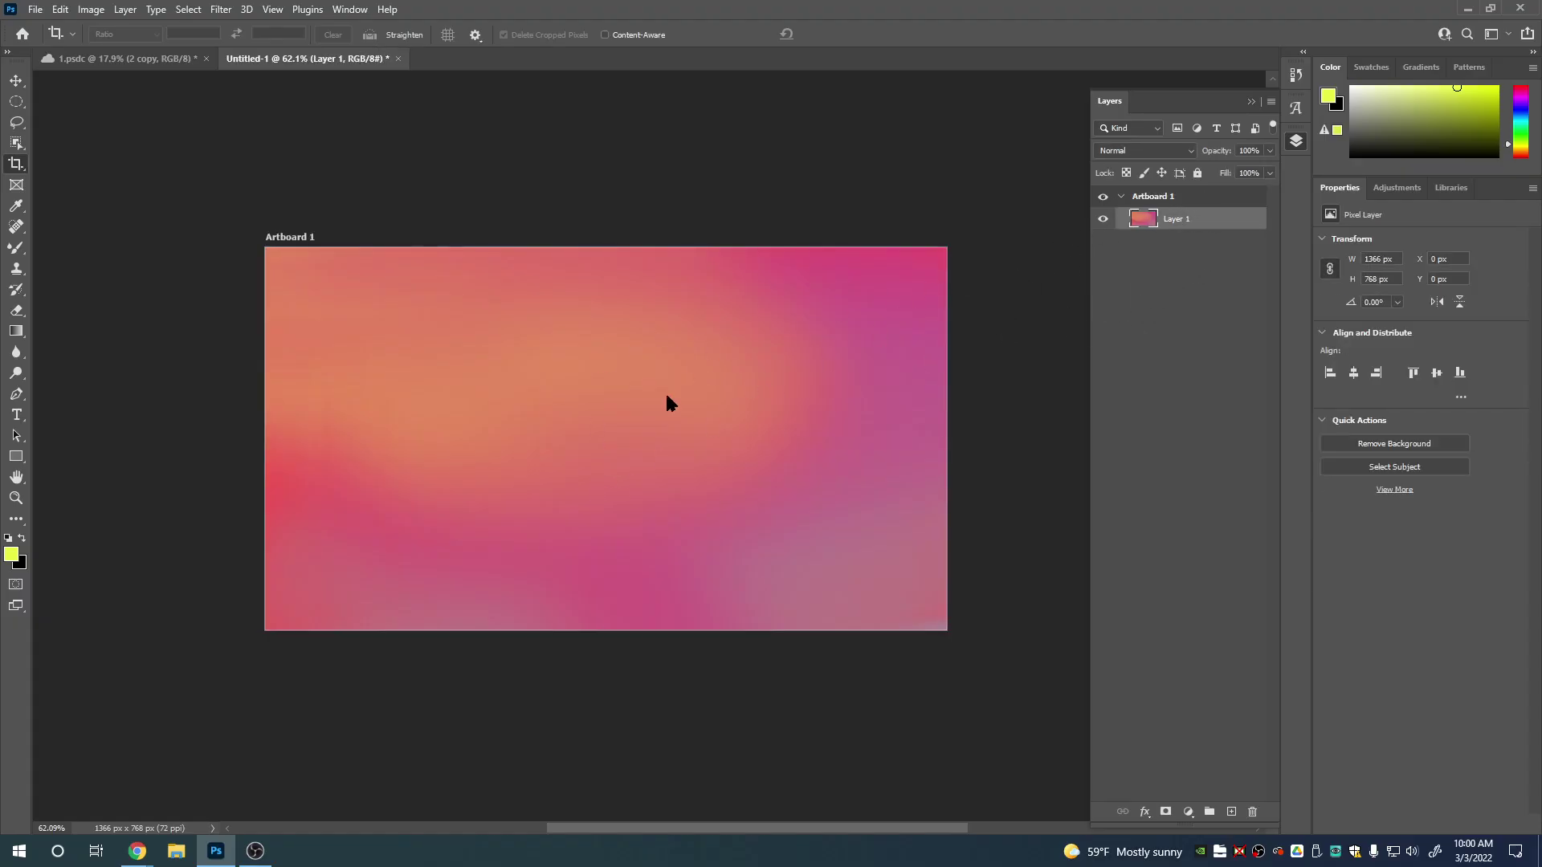
{"action": "key", "text": "e"}
{"action": "mouse_move", "coordinate": [441, 386]}
{"action": "left_mouse_down"}
{"action": "mouse_move", "coordinate": [422, 441]}
{"action": "mouse_move", "coordinate": [551, 368]}
{"action": "mouse_move", "coordinate": [423, 275]}
{"action": "mouse_move", "coordinate": [396, 320]}
{"action": "mouse_move", "coordinate": [348, 611]}
{"action": "mouse_move", "coordinate": [784, 544]}
{"action": "mouse_move", "coordinate": [844, 310]}
{"action": "mouse_move", "coordinate": [816, 240]}
{"action": "mouse_move", "coordinate": [399, 503]}
{"action": "mouse_move", "coordinate": [726, 275]}
{"action": "mouse_move", "coordinate": [258, 499]}
{"action": "mouse_move", "coordinate": [671, 327]}
{"action": "mouse_move", "coordinate": [588, 315]}
{"action": "left_mouse_up"}
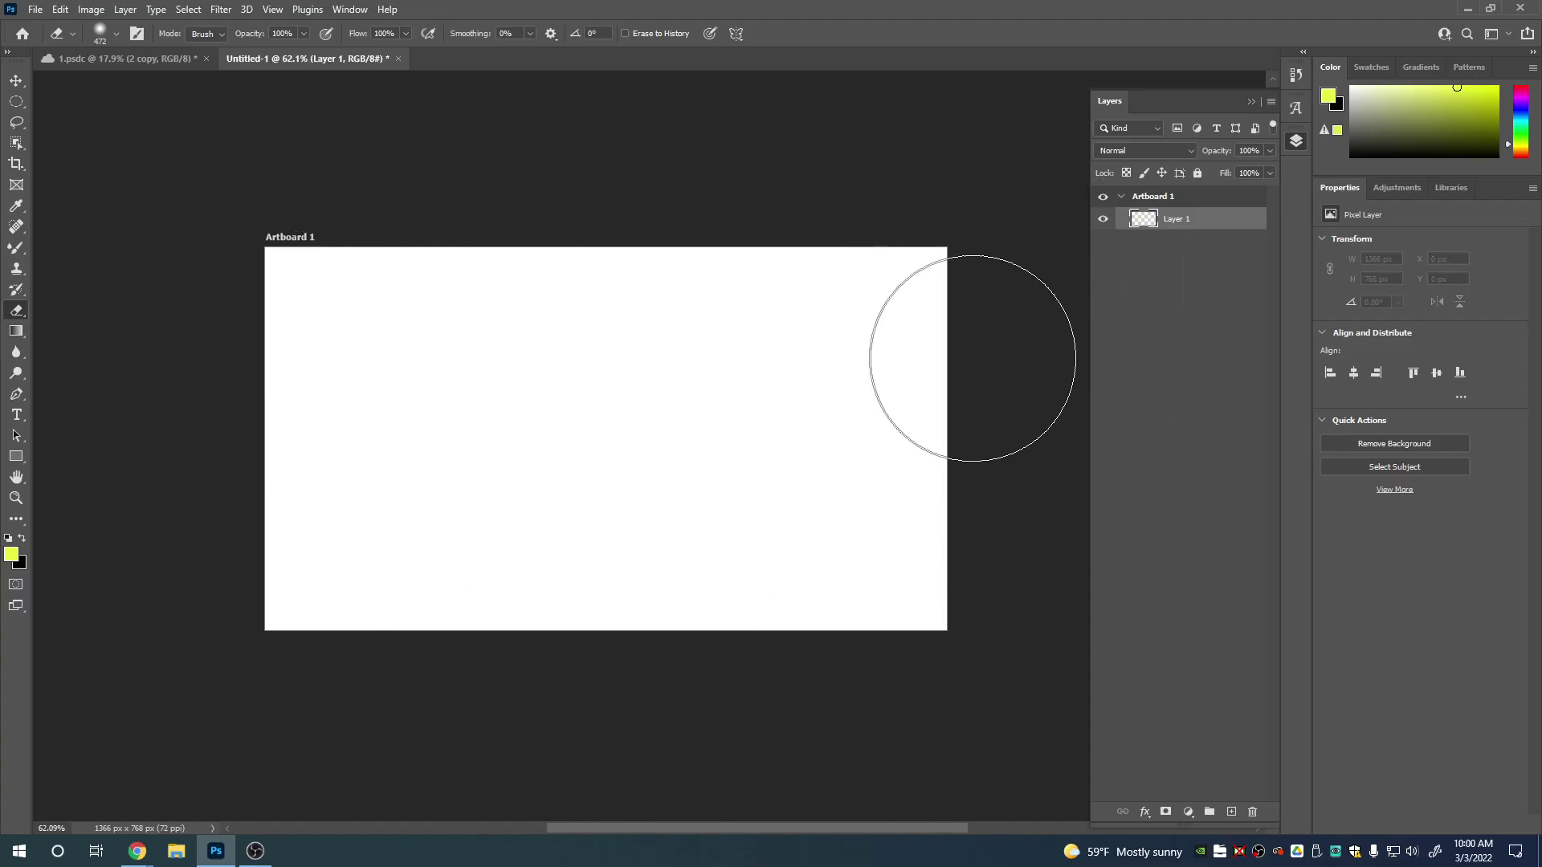
Return to the 1.psdc document, hide layer 2, and toggle the Background and 2 copy layers off and on.
{"action": "left_click", "coordinate": [128, 59]}
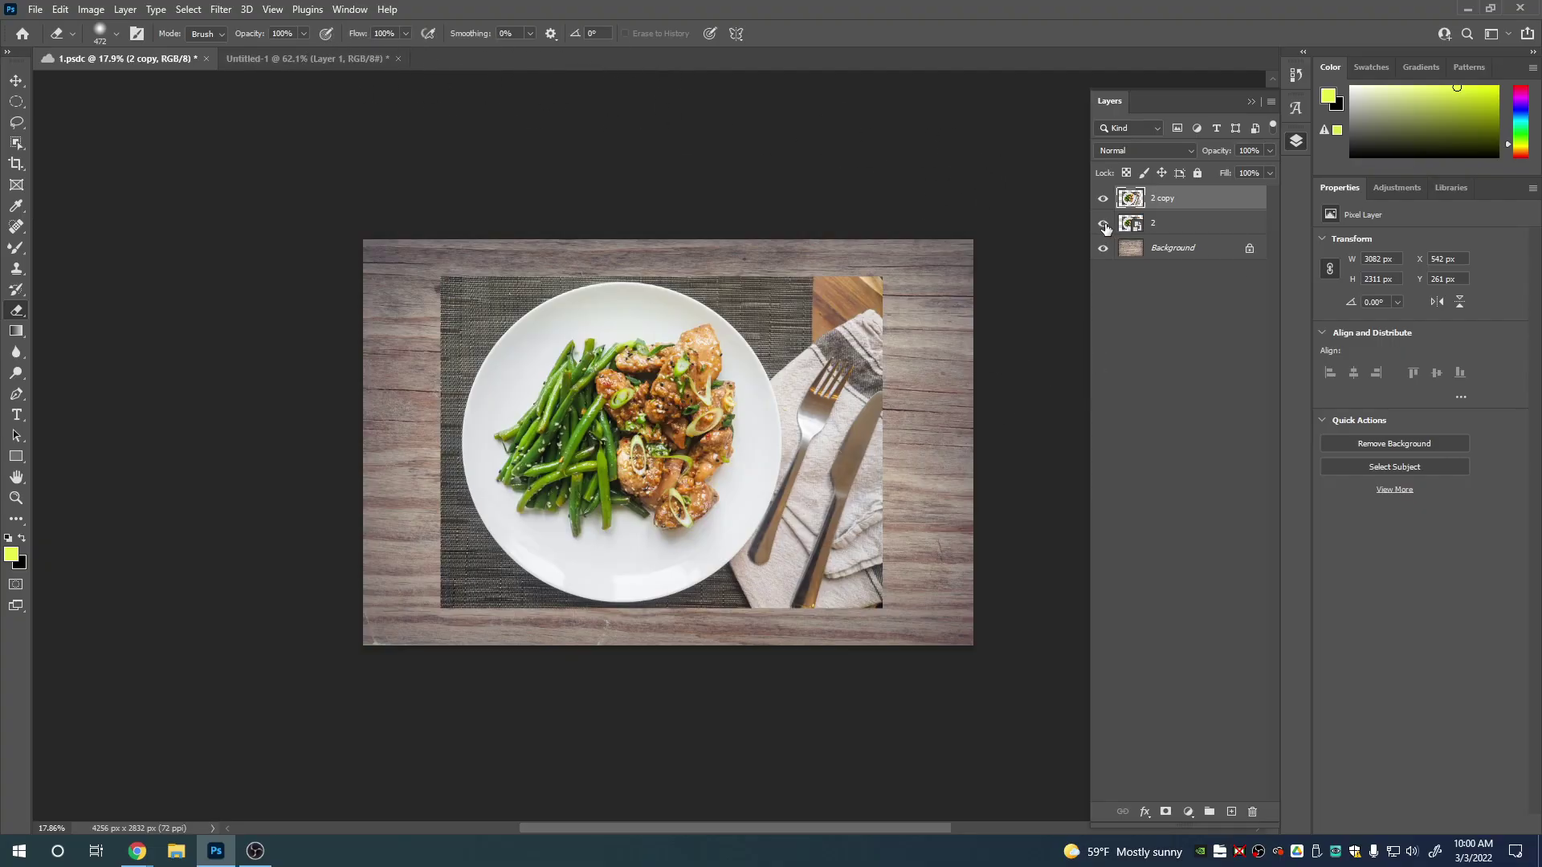
{"action": "left_click", "coordinate": [1200, 256]}
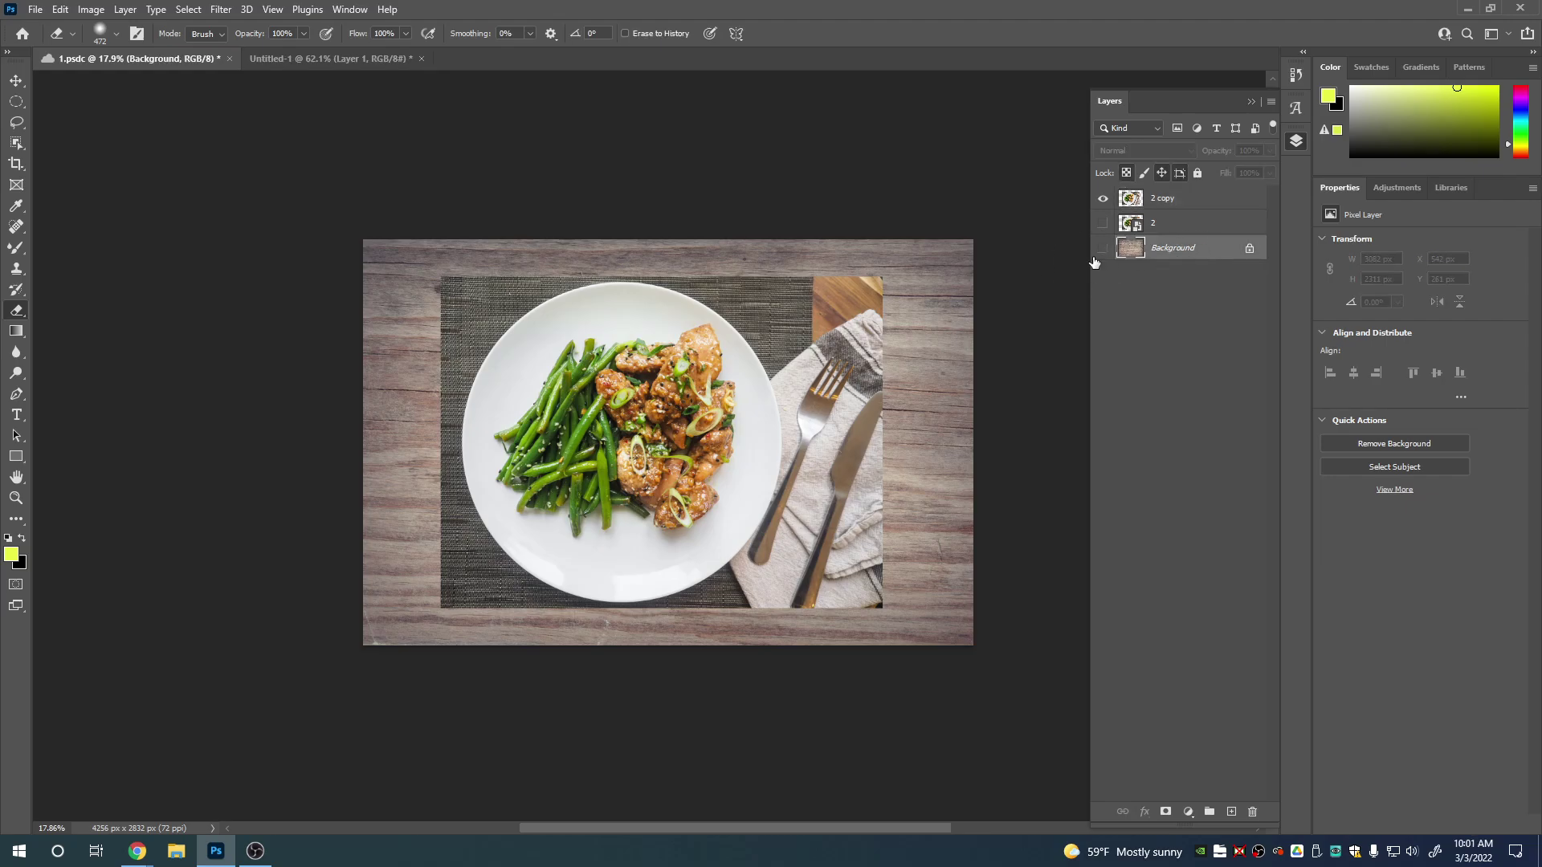
{"action": "left_click", "coordinate": [1103, 249]}
{"action": "left_click", "coordinate": [1103, 249]}
{"action": "left_click", "coordinate": [1103, 201]}
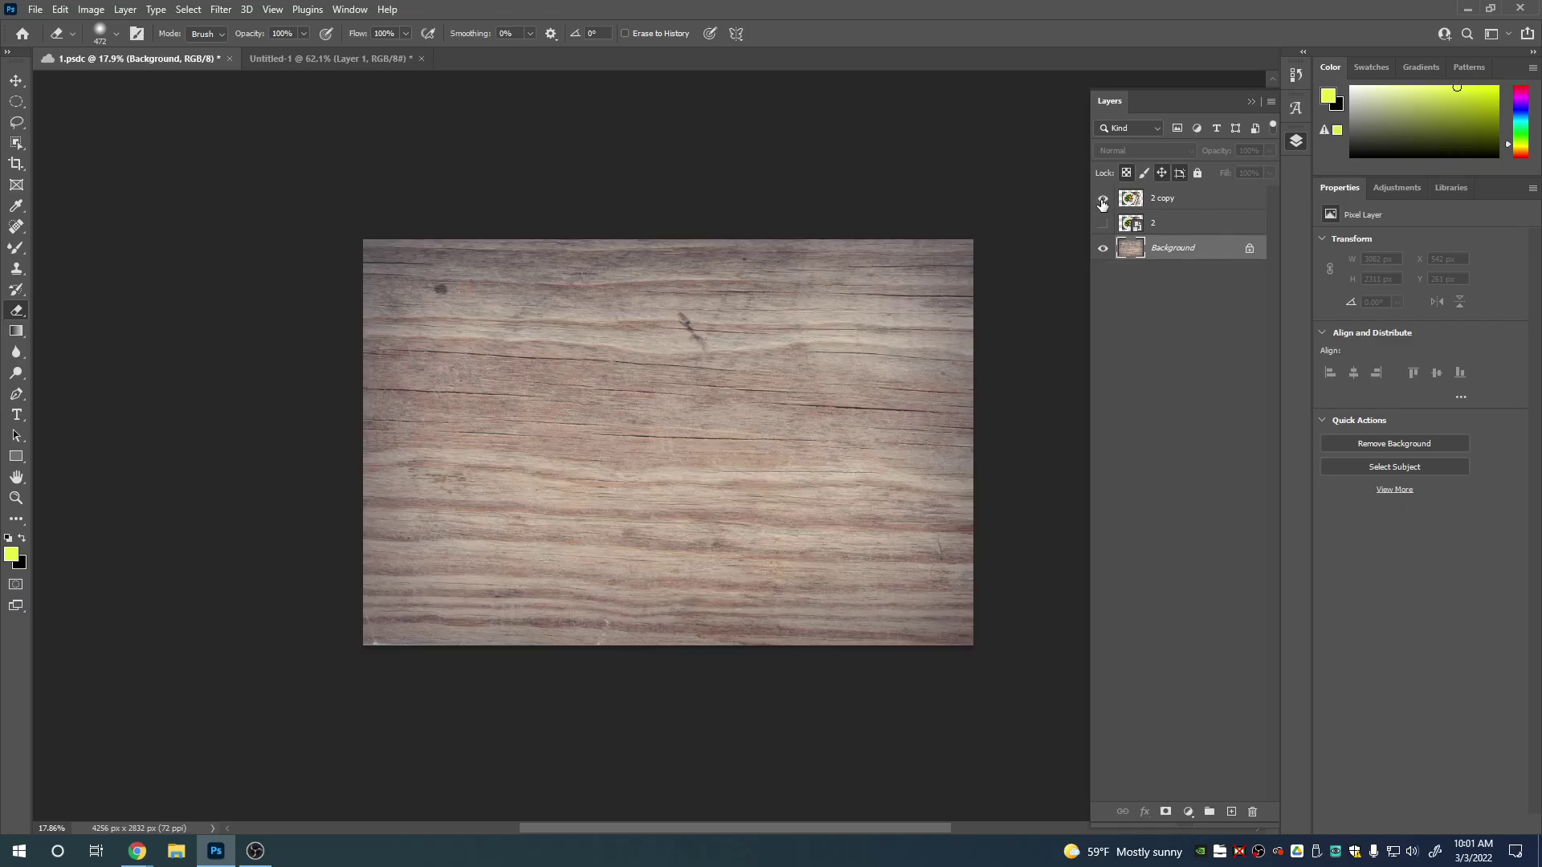
{"action": "left_click", "coordinate": [1103, 201]}
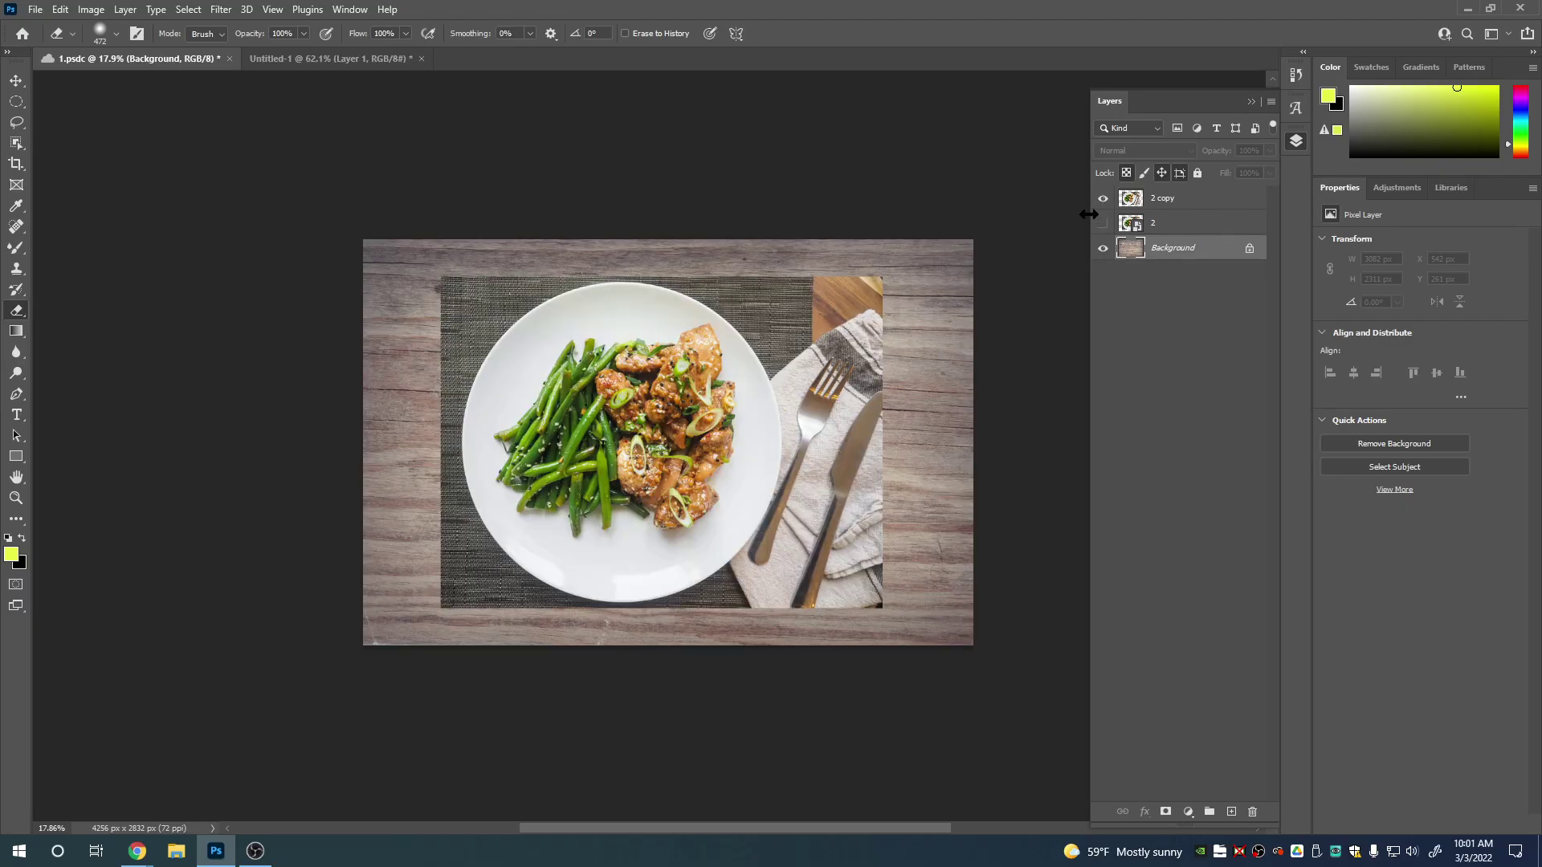
Erase the placemat, napkin and cutlery around the plate on layer 2 copy with a 607 px eraser, and undo all the erasing.
{"action": "left_click", "coordinate": [1195, 201]}
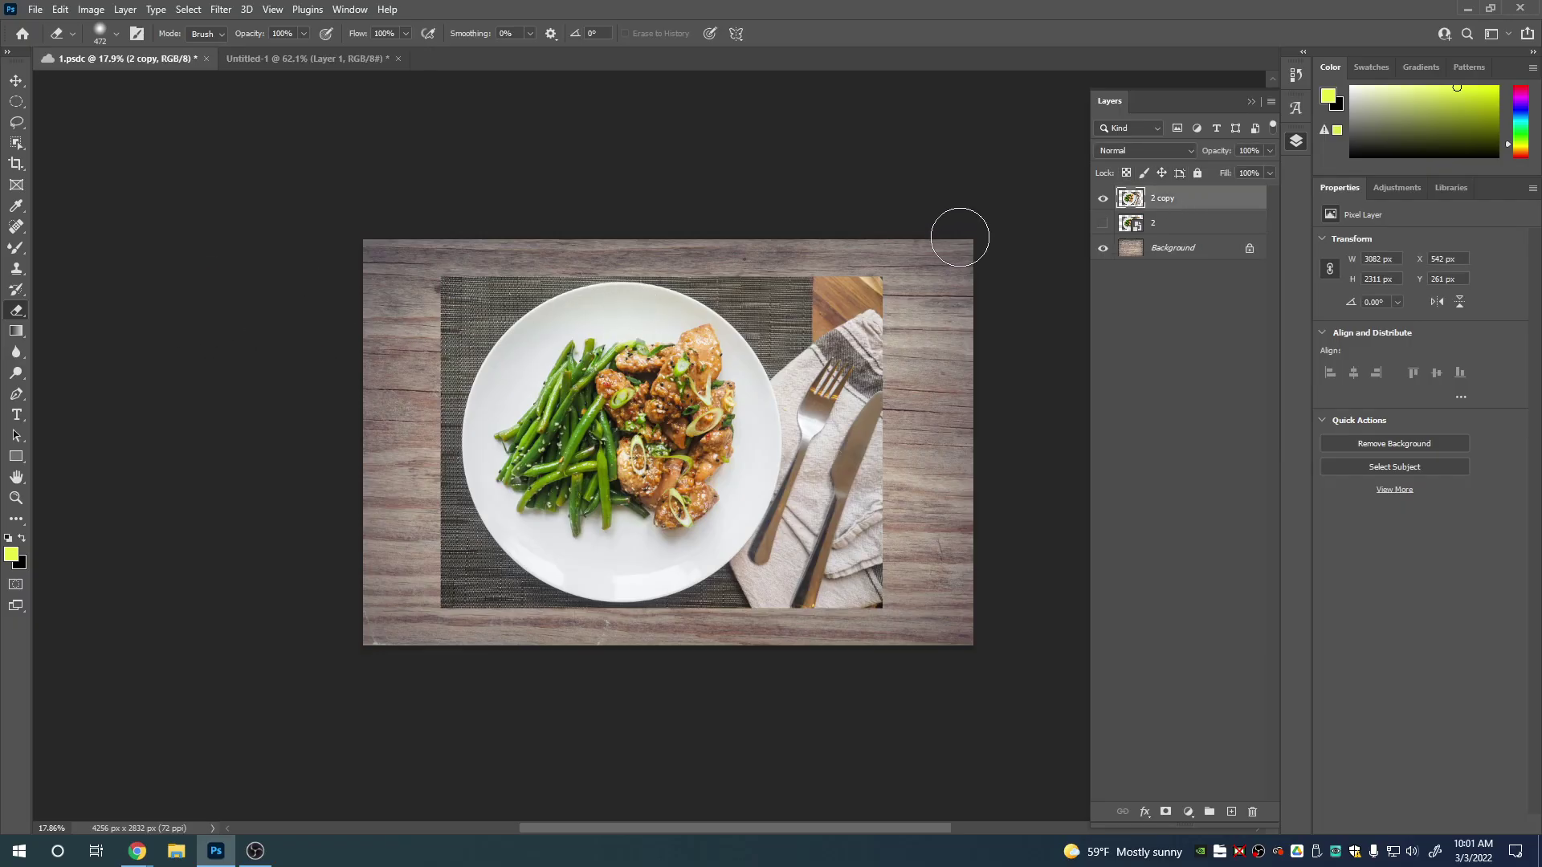
{"action": "right_click", "coordinate": [855, 337], "text": "alt"}
{"action": "mouse_move", "coordinate": [856, 343]}
{"action": "left_mouse_down"}
{"action": "mouse_move", "coordinate": [852, 383]}
{"action": "mouse_move", "coordinate": [842, 363]}
{"action": "mouse_move", "coordinate": [858, 568]}
{"action": "mouse_move", "coordinate": [820, 603]}
{"action": "mouse_move", "coordinate": [776, 605]}
{"action": "mouse_move", "coordinate": [816, 507]}
{"action": "mouse_move", "coordinate": [833, 377]}
{"action": "mouse_move", "coordinate": [822, 308]}
{"action": "mouse_move", "coordinate": [750, 260]}
{"action": "mouse_move", "coordinate": [783, 370]}
{"action": "left_mouse_up"}
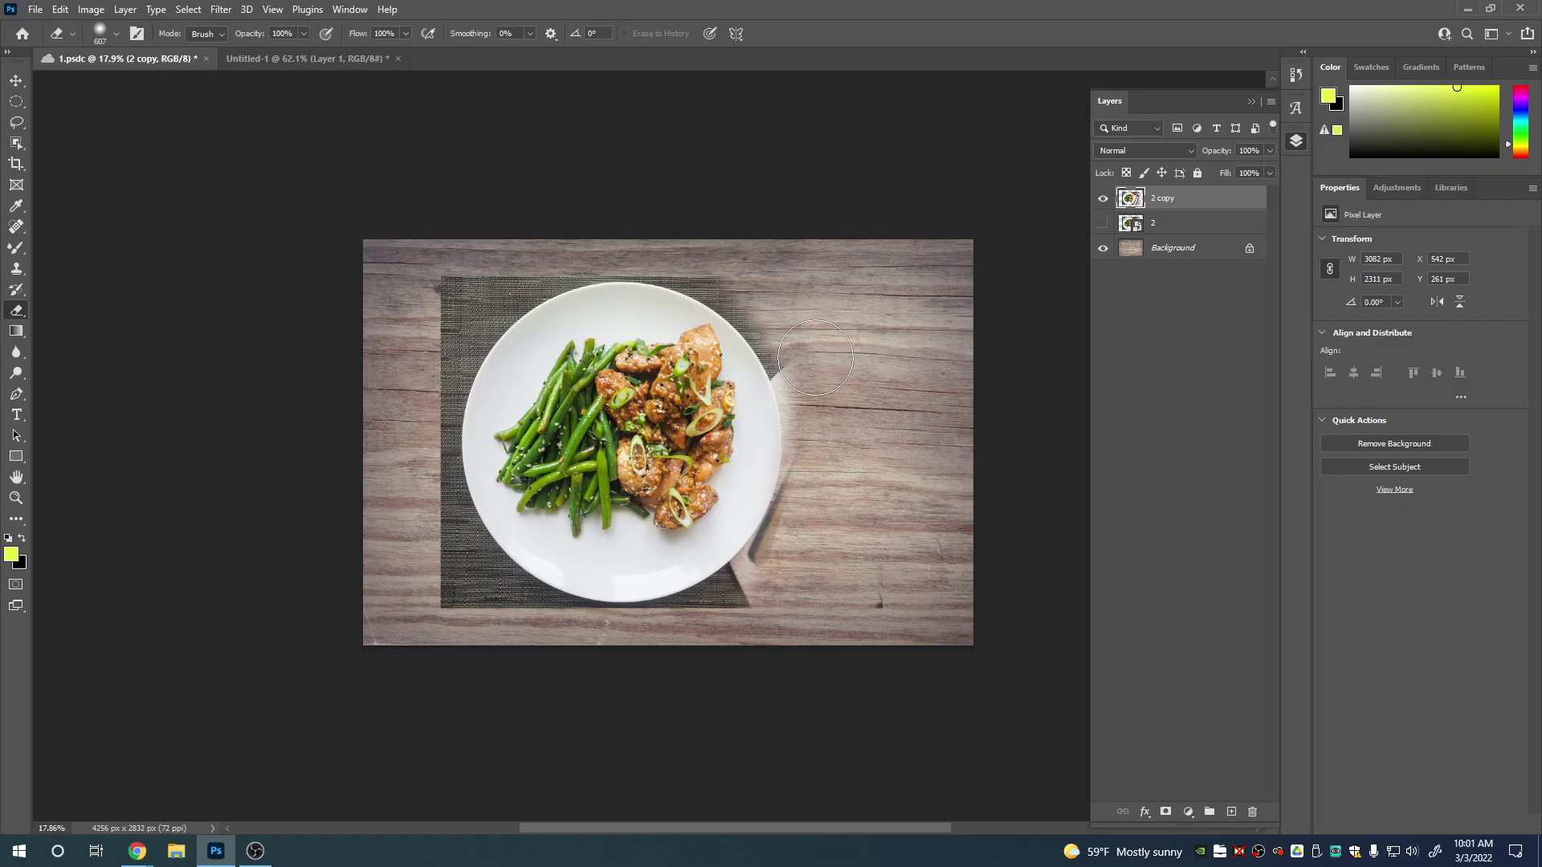
{"action": "mouse_move", "coordinate": [798, 567]}
{"action": "left_mouse_down"}
{"action": "mouse_move", "coordinate": [698, 637]}
{"action": "mouse_move", "coordinate": [533, 629]}
{"action": "mouse_move", "coordinate": [446, 572]}
{"action": "mouse_move", "coordinate": [446, 337]}
{"action": "mouse_move", "coordinate": [527, 241]}
{"action": "mouse_move", "coordinate": [461, 321]}
{"action": "mouse_move", "coordinate": [421, 424]}
{"action": "mouse_move", "coordinate": [425, 514]}
{"action": "mouse_move", "coordinate": [453, 561]}
{"action": "mouse_move", "coordinate": [497, 570]}
{"action": "mouse_move", "coordinate": [518, 620]}
{"action": "mouse_move", "coordinate": [510, 588]}
{"action": "mouse_move", "coordinate": [459, 552]}
{"action": "left_mouse_up"}
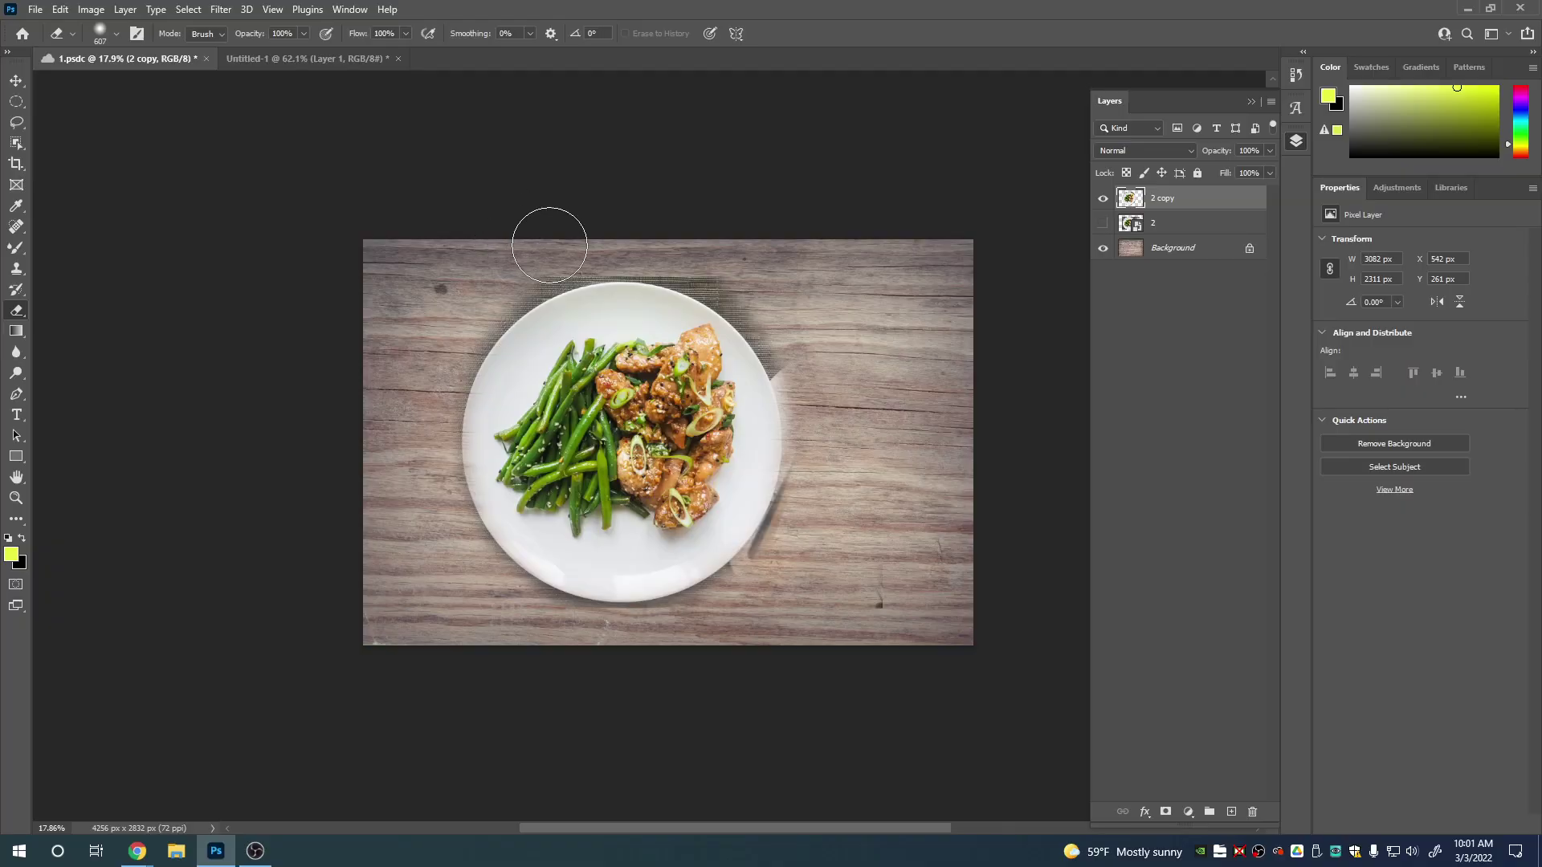
{"action": "key", "text": "ctrl+z"}
{"action": "key", "text": "ctrl+shift+z"}
{"action": "left_click_drag", "start_coordinate": [744, 281], "coordinate": [803, 358]}
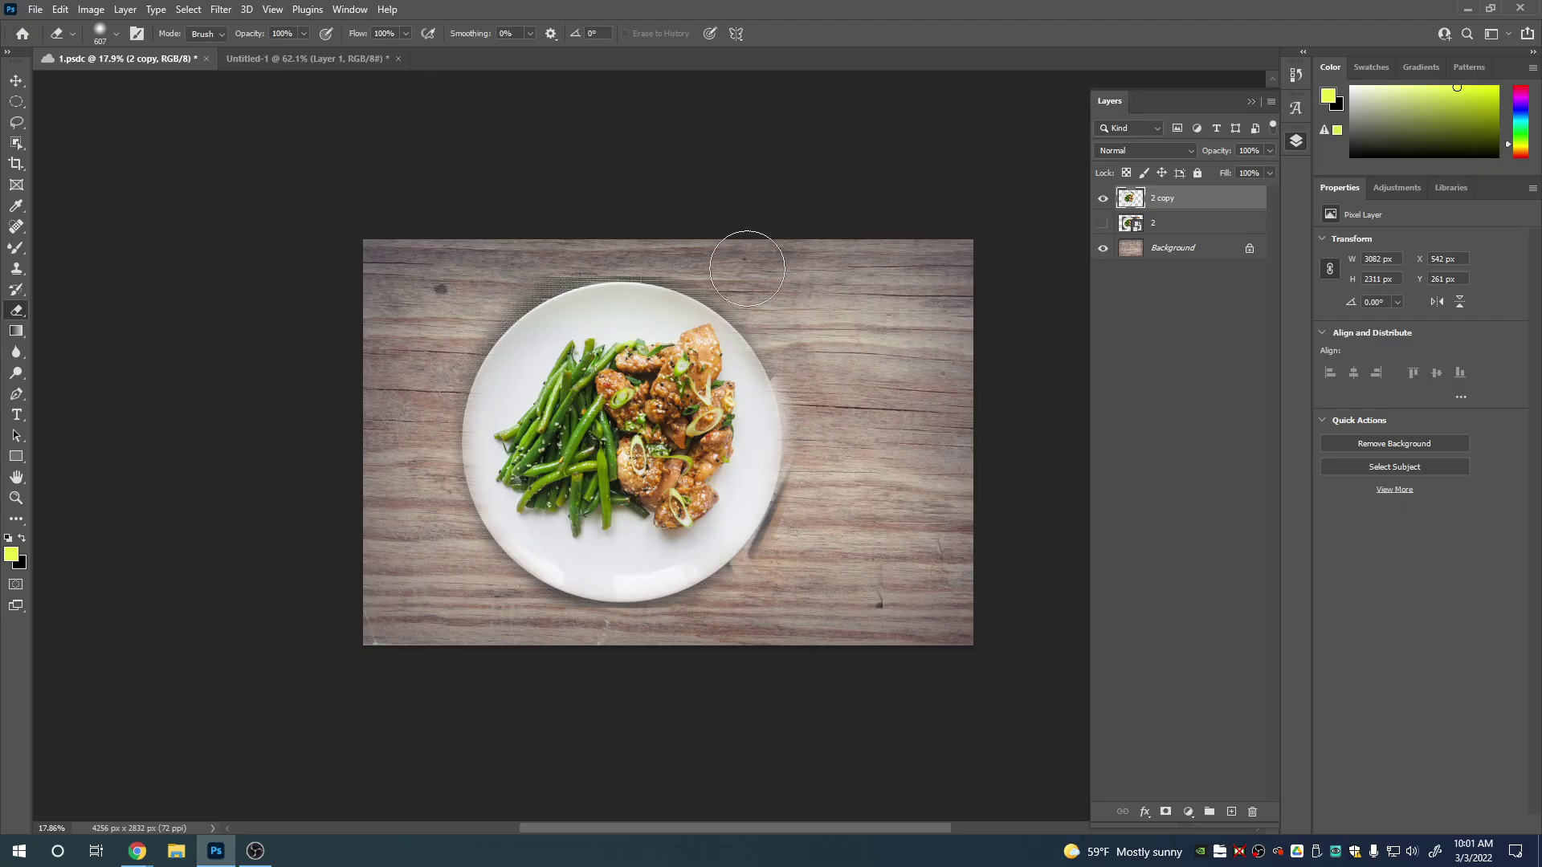
{"action": "mouse_move", "coordinate": [592, 248]}
{"action": "left_mouse_down"}
{"action": "mouse_move", "coordinate": [546, 267]}
{"action": "mouse_move", "coordinate": [574, 267]}
{"action": "mouse_move", "coordinate": [567, 246]}
{"action": "mouse_move", "coordinate": [498, 267]}
{"action": "mouse_move", "coordinate": [456, 317]}
{"action": "left_mouse_up"}
{"action": "mouse_move", "coordinate": [813, 424]}
{"action": "left_mouse_down"}
{"action": "mouse_move", "coordinate": [844, 430]}
{"action": "mouse_move", "coordinate": [801, 431]}
{"action": "mouse_move", "coordinate": [788, 482]}
{"action": "mouse_move", "coordinate": [808, 532]}
{"action": "mouse_move", "coordinate": [757, 585]}
{"action": "mouse_move", "coordinate": [818, 491]}
{"action": "left_mouse_up"}
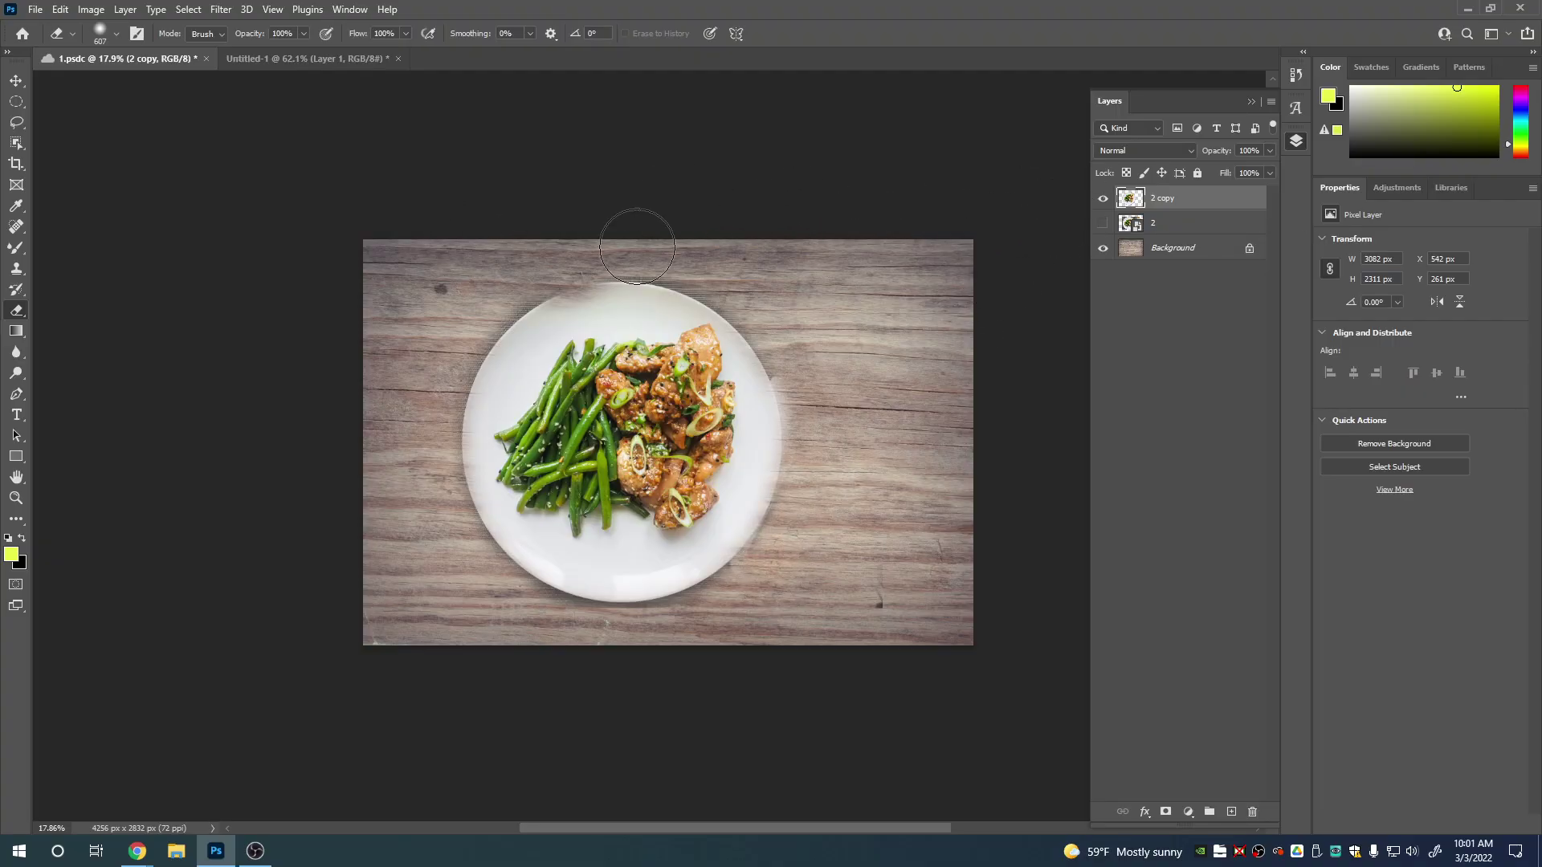
{"action": "key", "text": "Delete"}
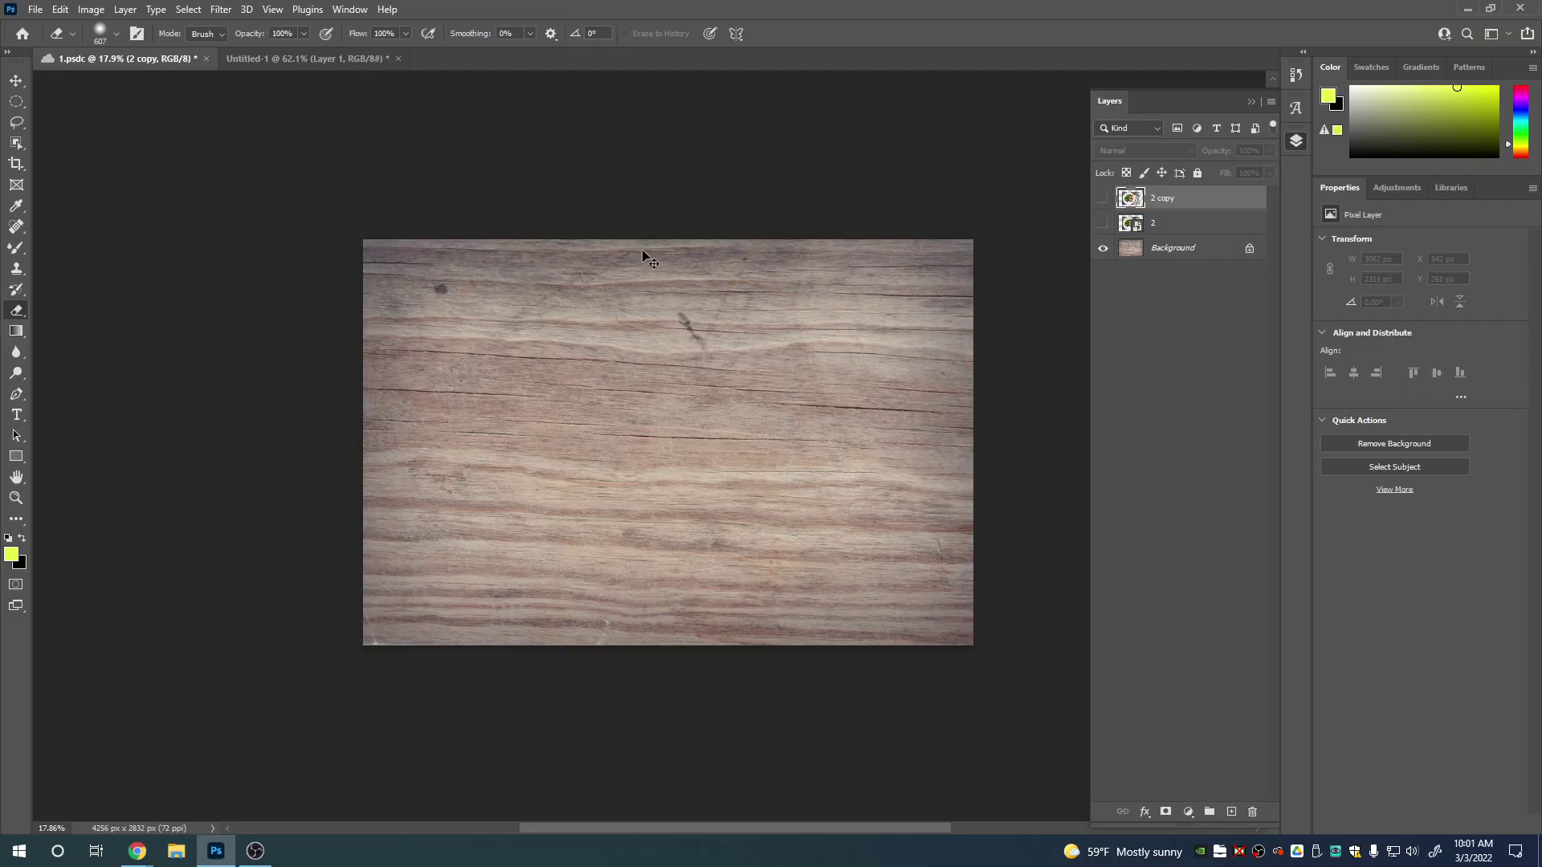
{"action": "key", "text": "ctrl+z"}
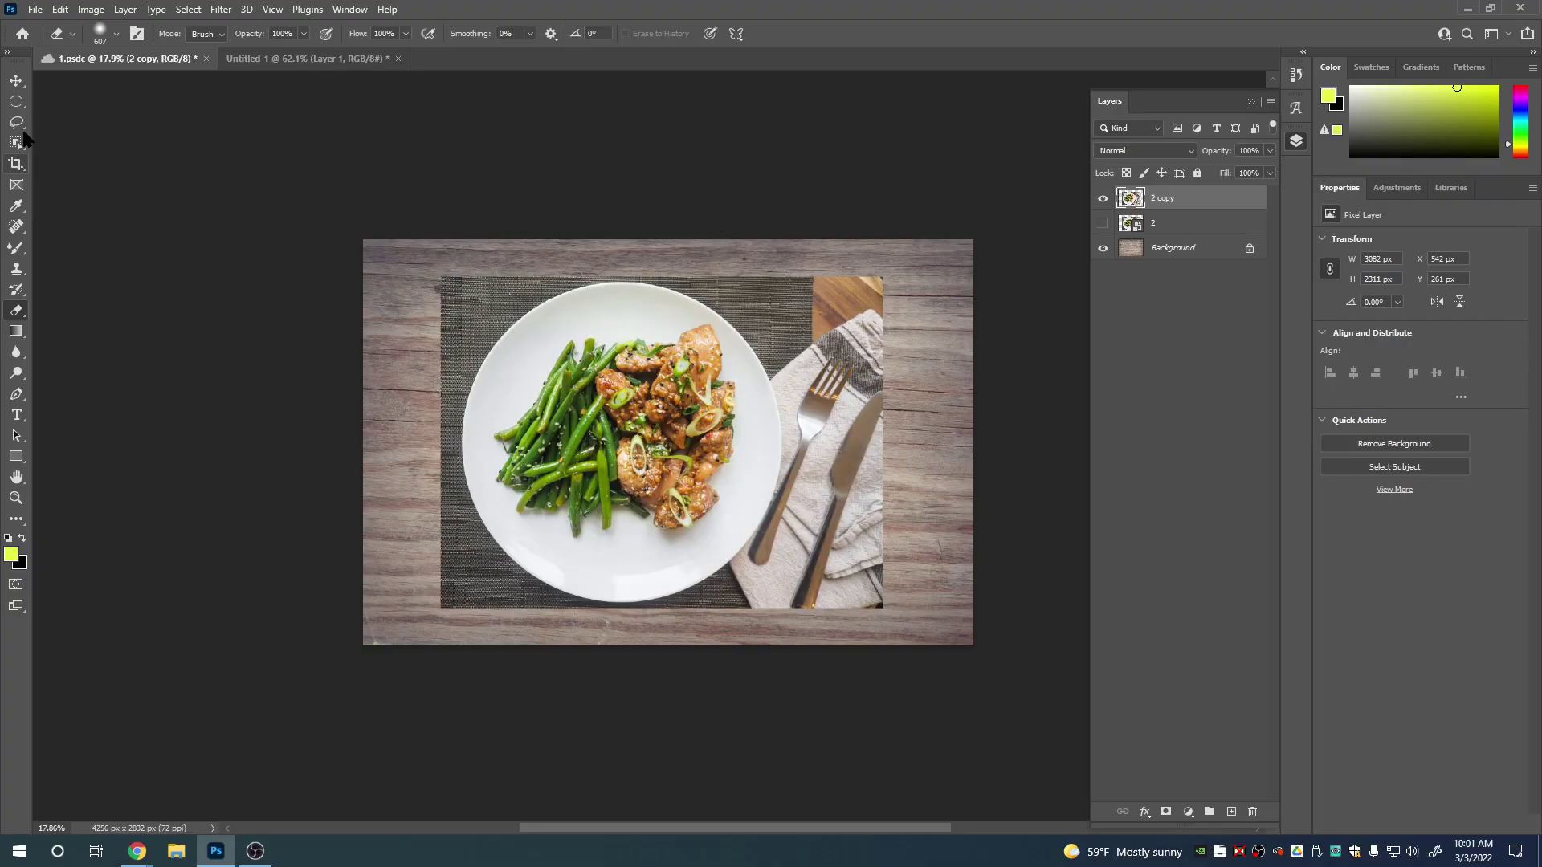
Mask layer 2 copy with a circular selection about 2140 px across around the plate, and move the masked plate slightly up and right.
{"action": "left_click_drag", "start_coordinate": [16, 101], "coordinate": [47, 119]}
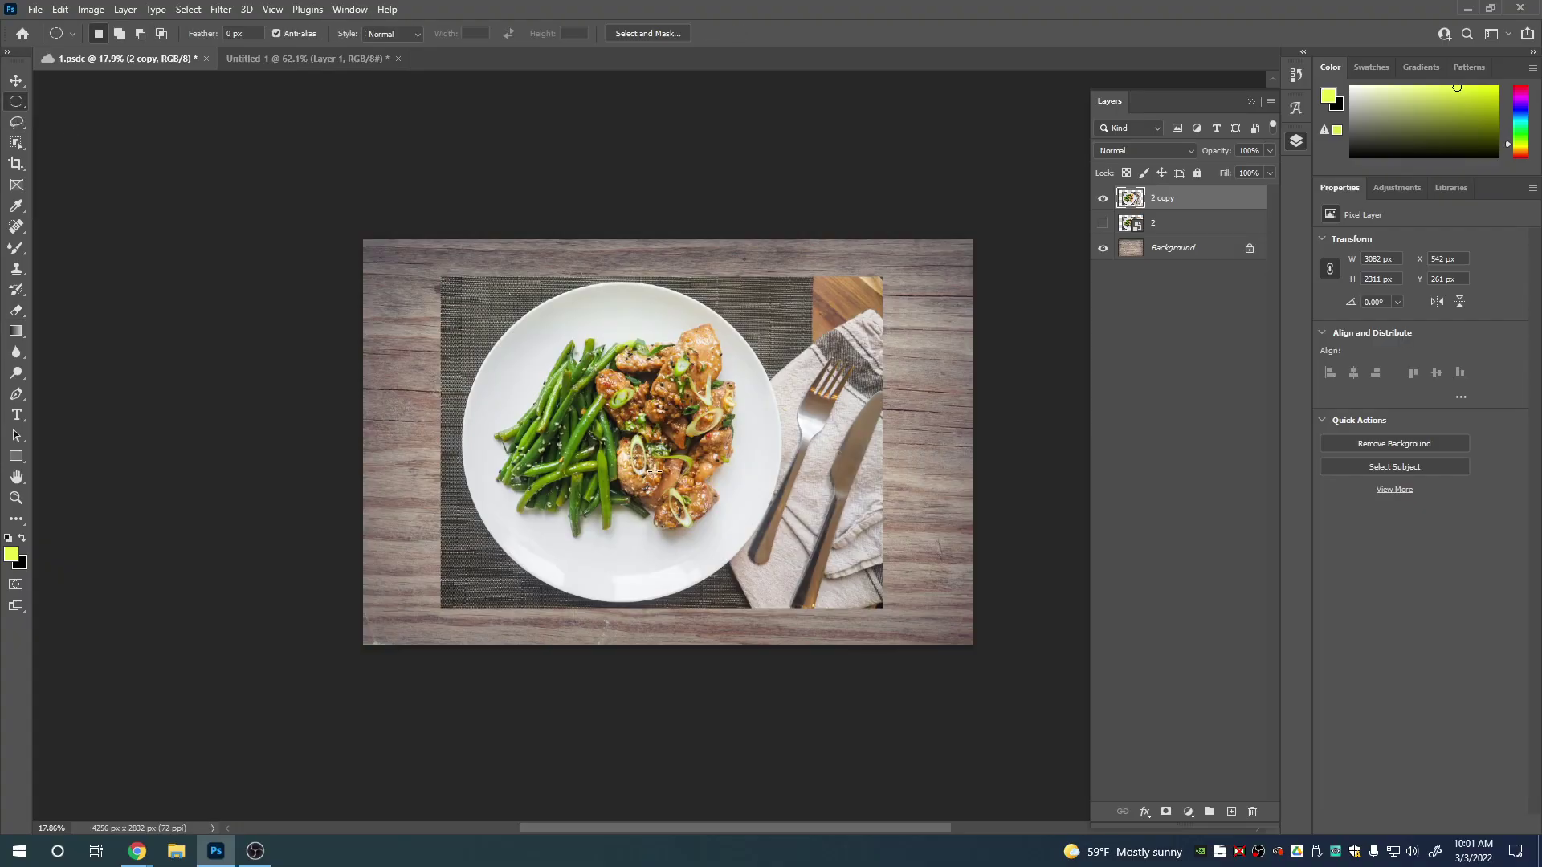
{"action": "left_click_drag", "start_coordinate": [628, 452], "coordinate": [475, 155]}
{"action": "left_click_drag", "start_coordinate": [678, 434], "coordinate": [681, 473]}
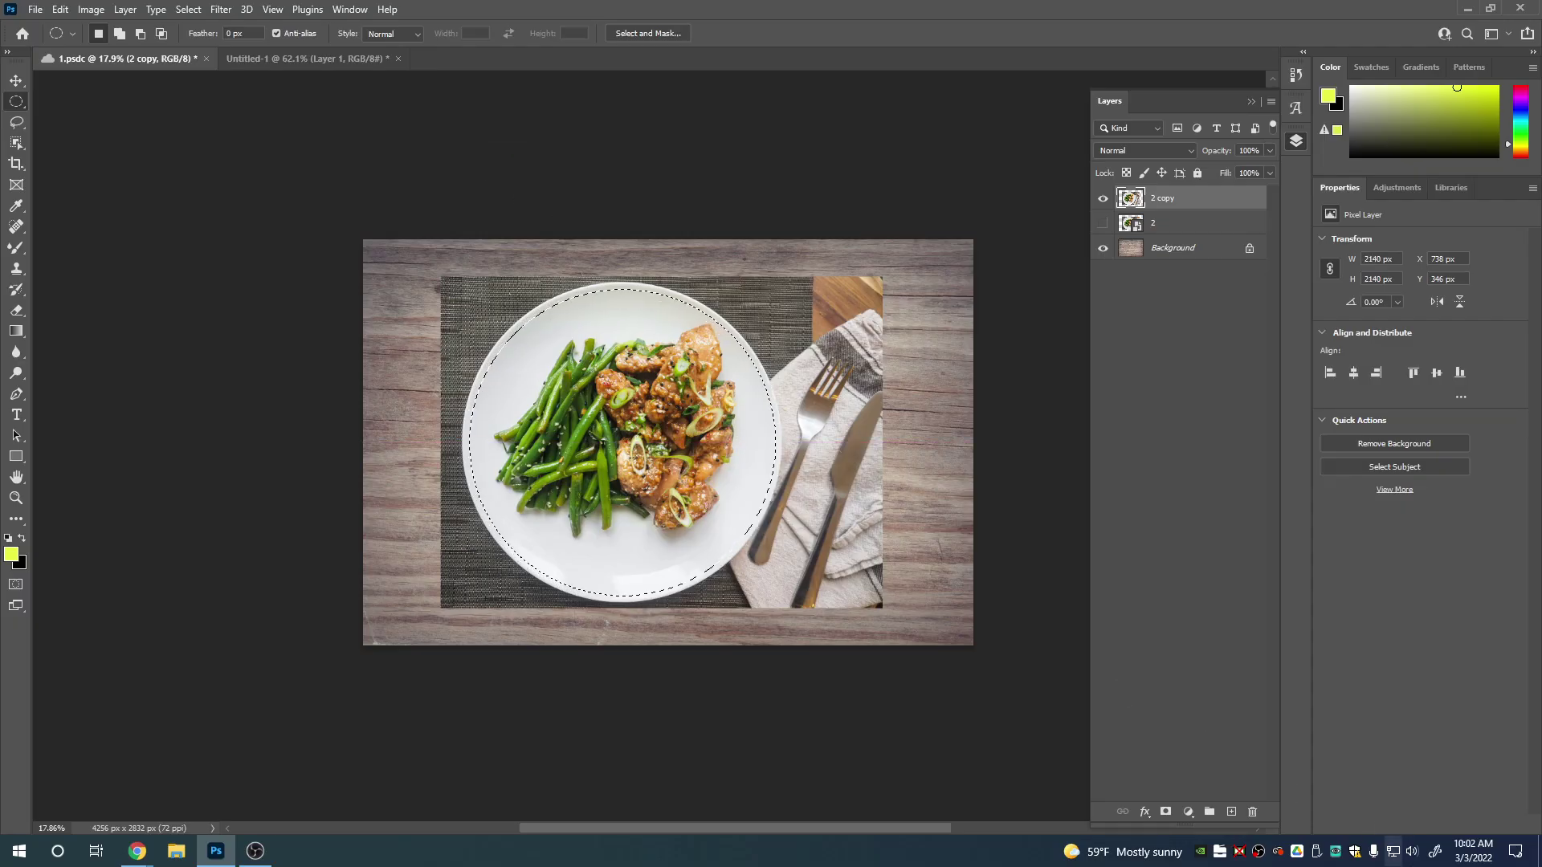
{"action": "left_click", "coordinate": [1165, 811]}
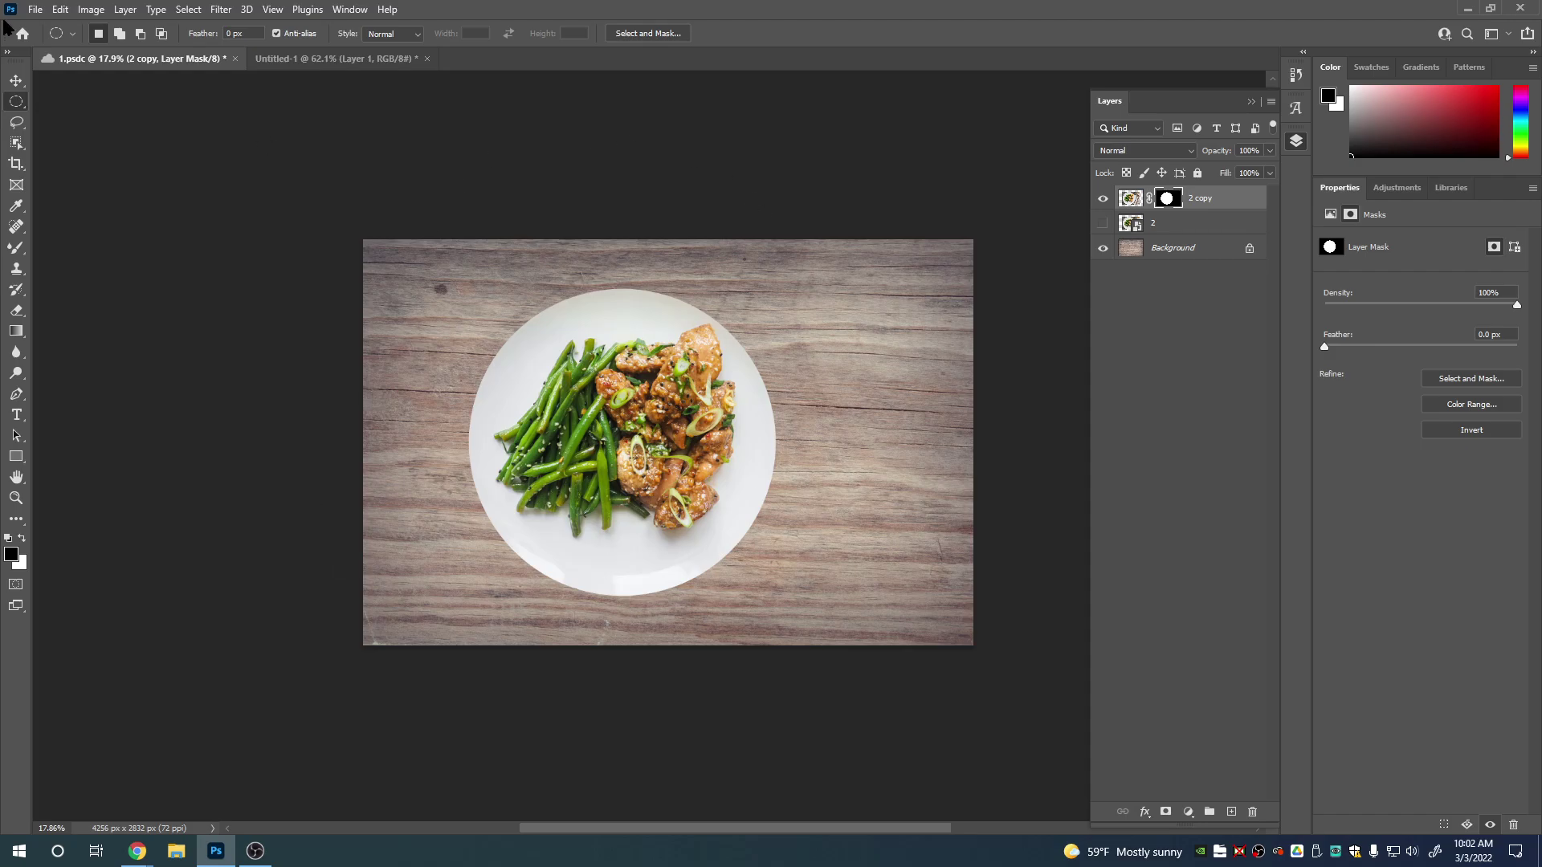
{"action": "left_click", "coordinate": [16, 81]}
{"action": "left_click_drag", "start_coordinate": [596, 440], "coordinate": [610, 424]}
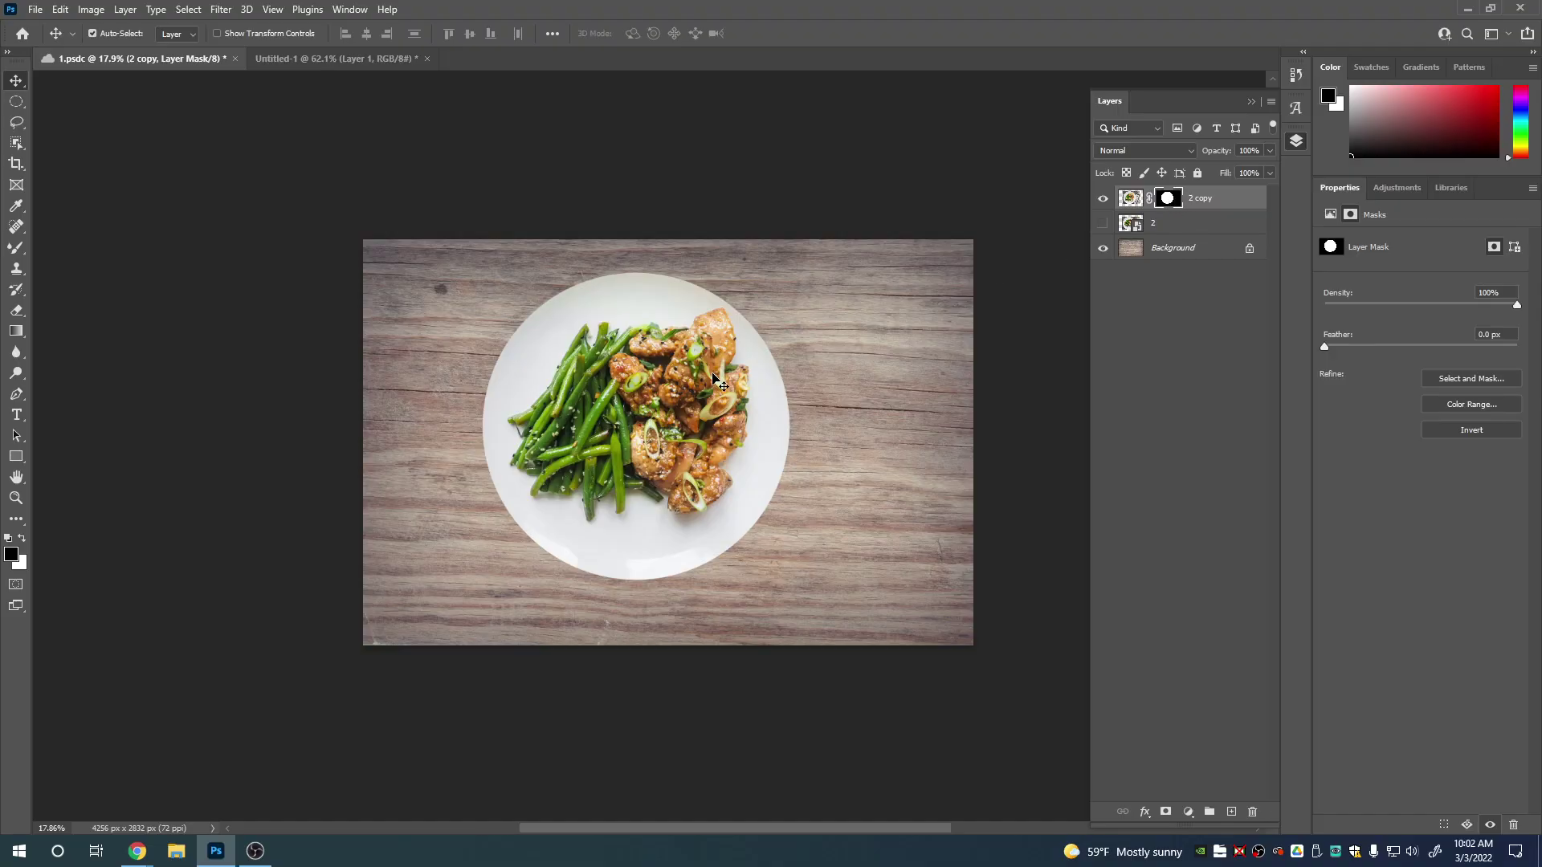
Disable the layer mask on layer 2 copy and enable it again.
{"action": "right_click", "coordinate": [1182, 201]}
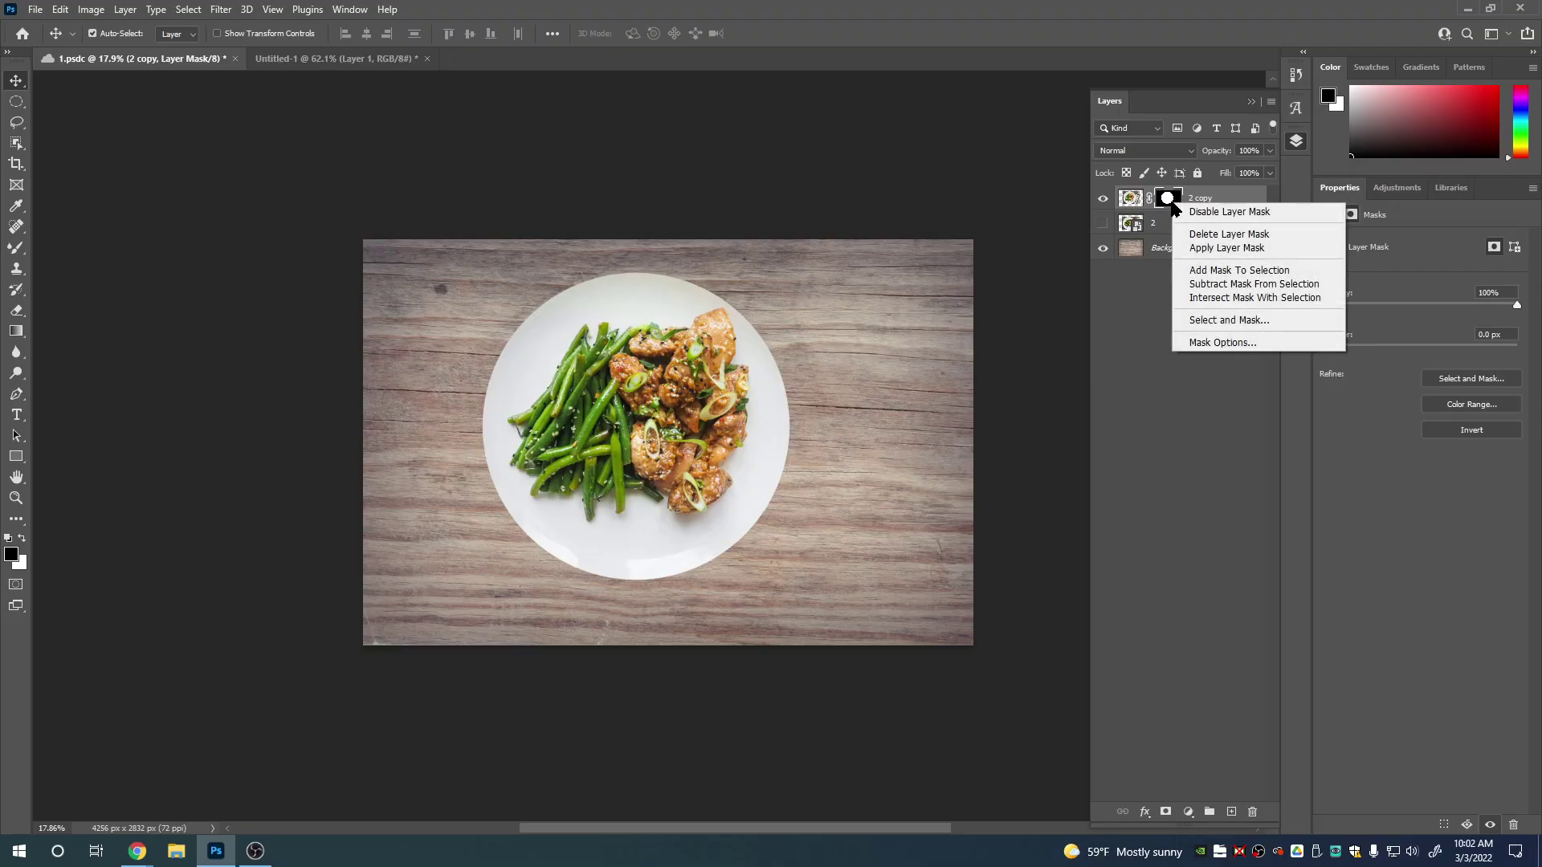
{"action": "left_click", "coordinate": [1185, 214]}
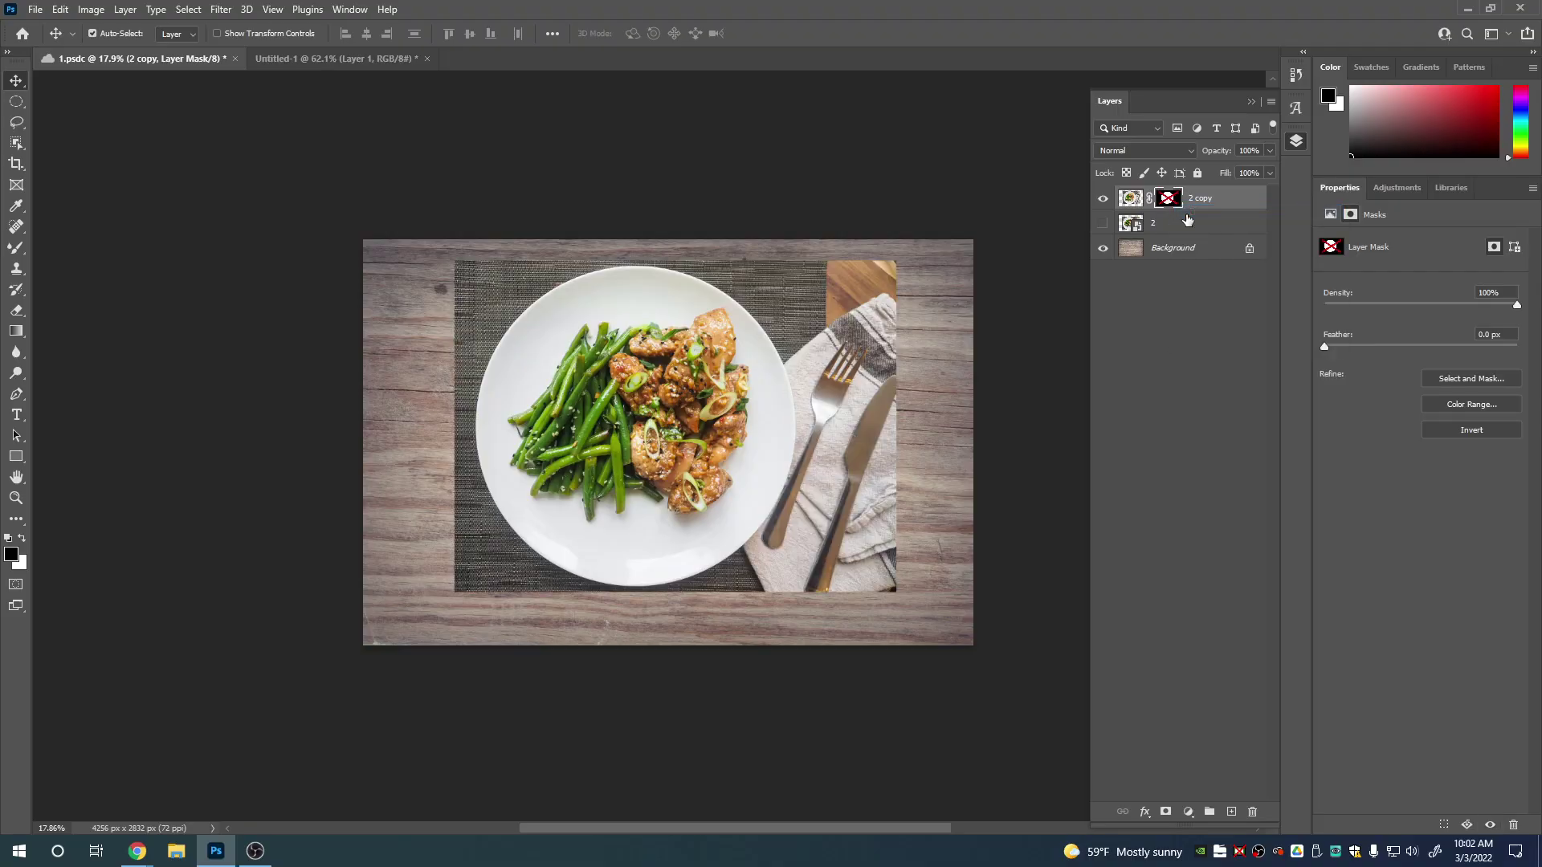
{"action": "left_click", "coordinate": [1170, 199], "text": "shift"}
Delete the layer mask from layer 2 copy and undo the deletion.
{"action": "right_click", "coordinate": [1173, 204]}
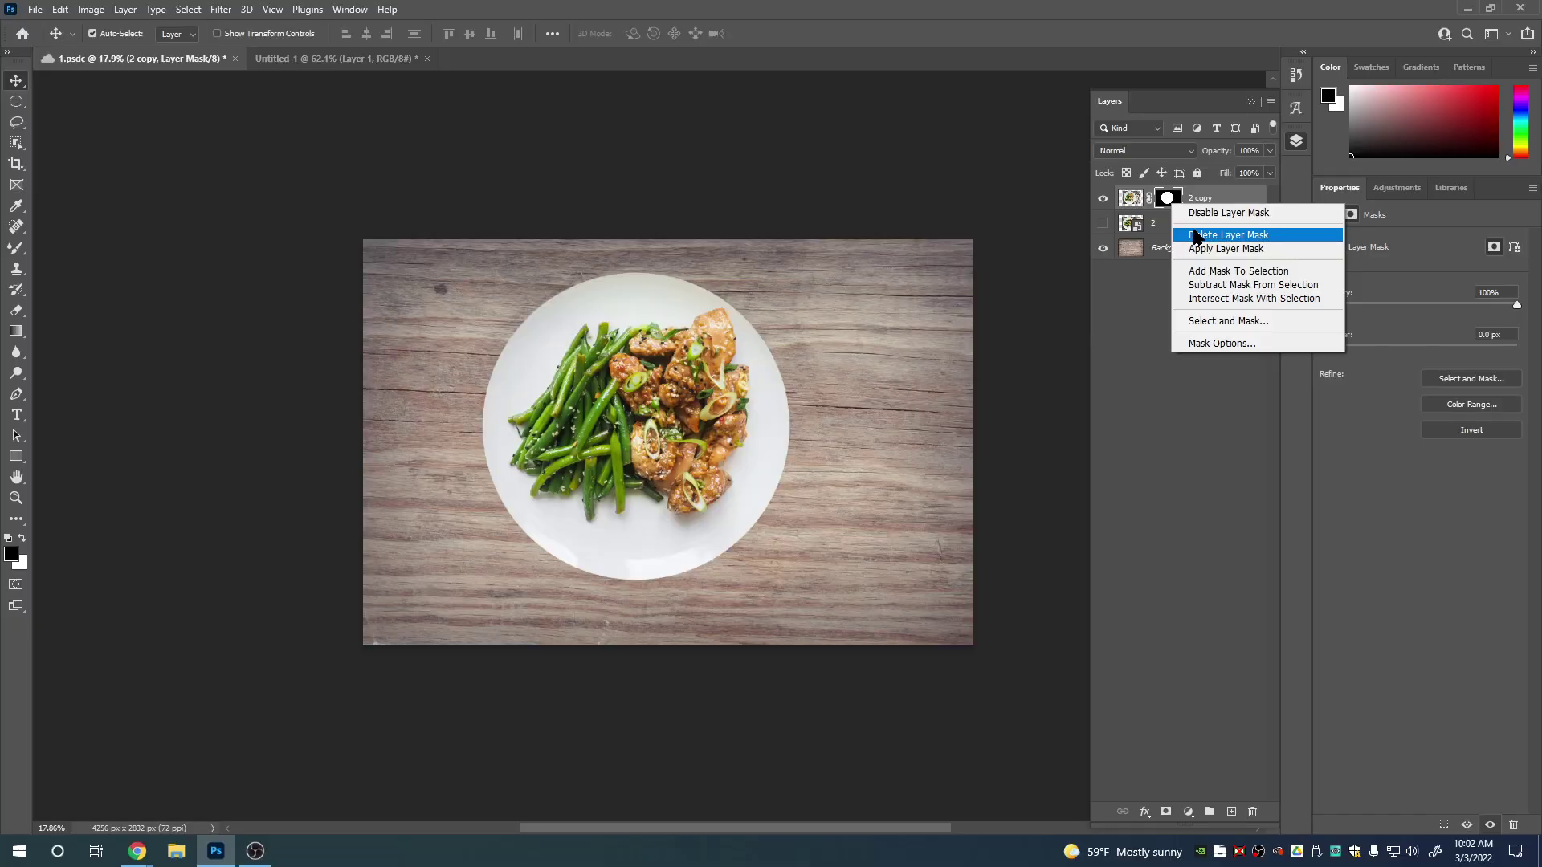
{"action": "left_click", "coordinate": [1194, 234]}
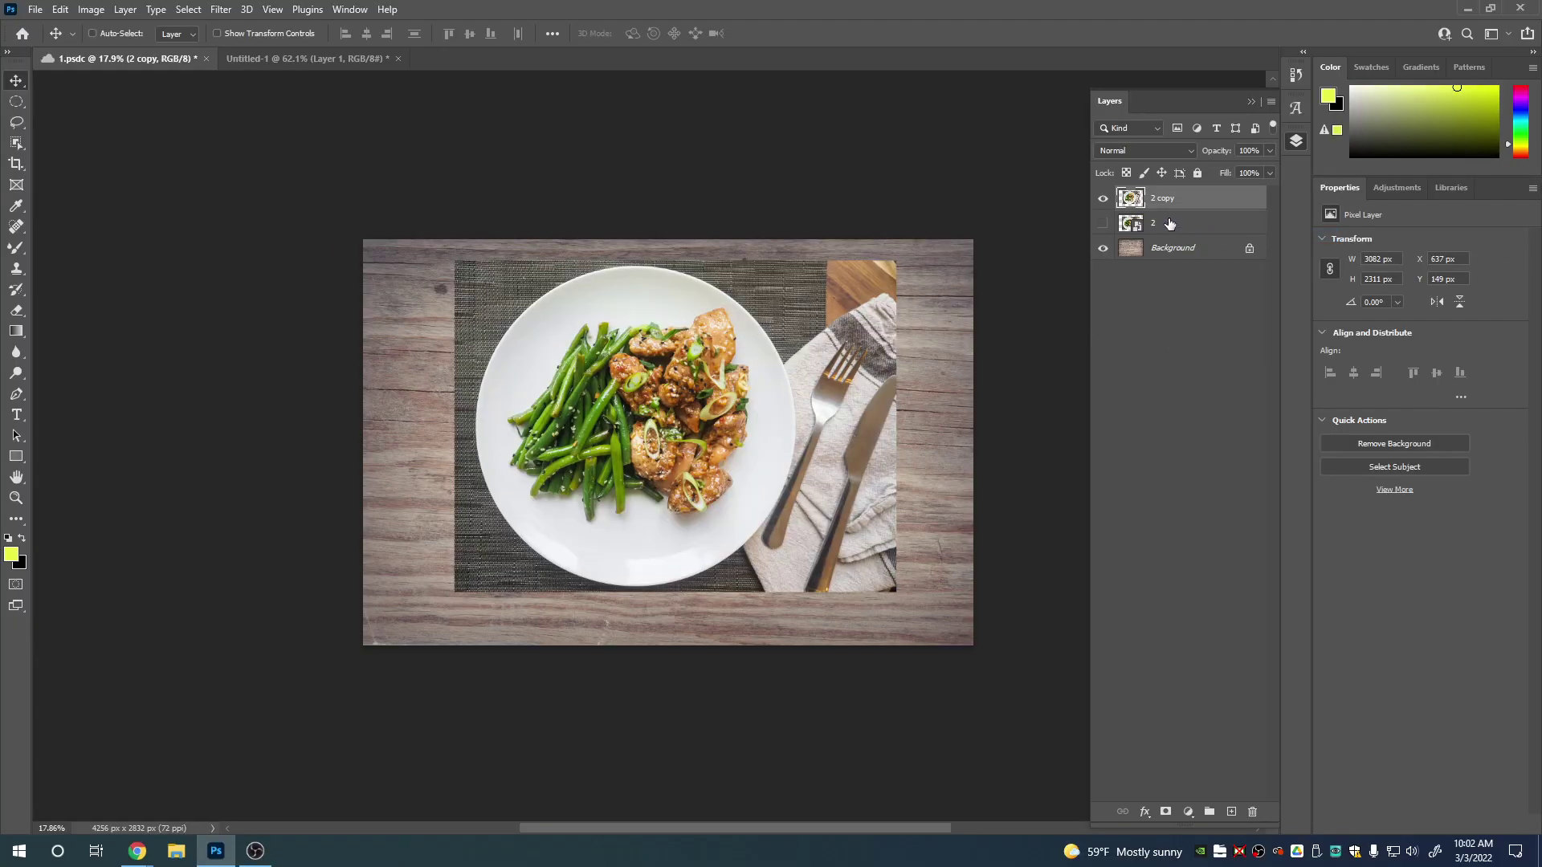
{"action": "key", "text": "ctrl+z"}
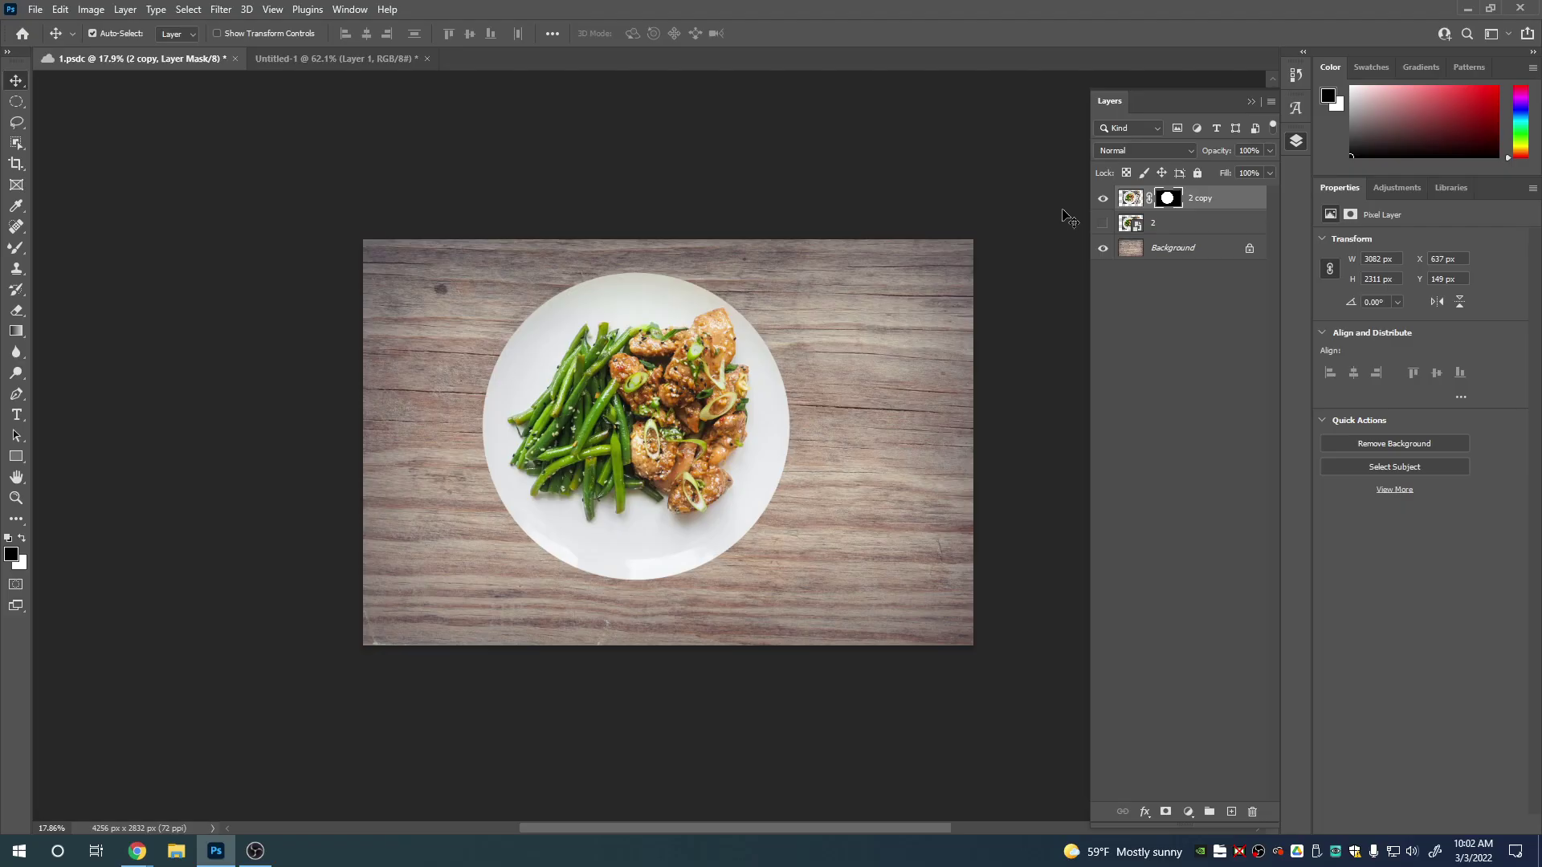
Disable the layer mask on layer 2 copy, enable it again, and save the document.
{"action": "right_click", "coordinate": [1167, 201]}
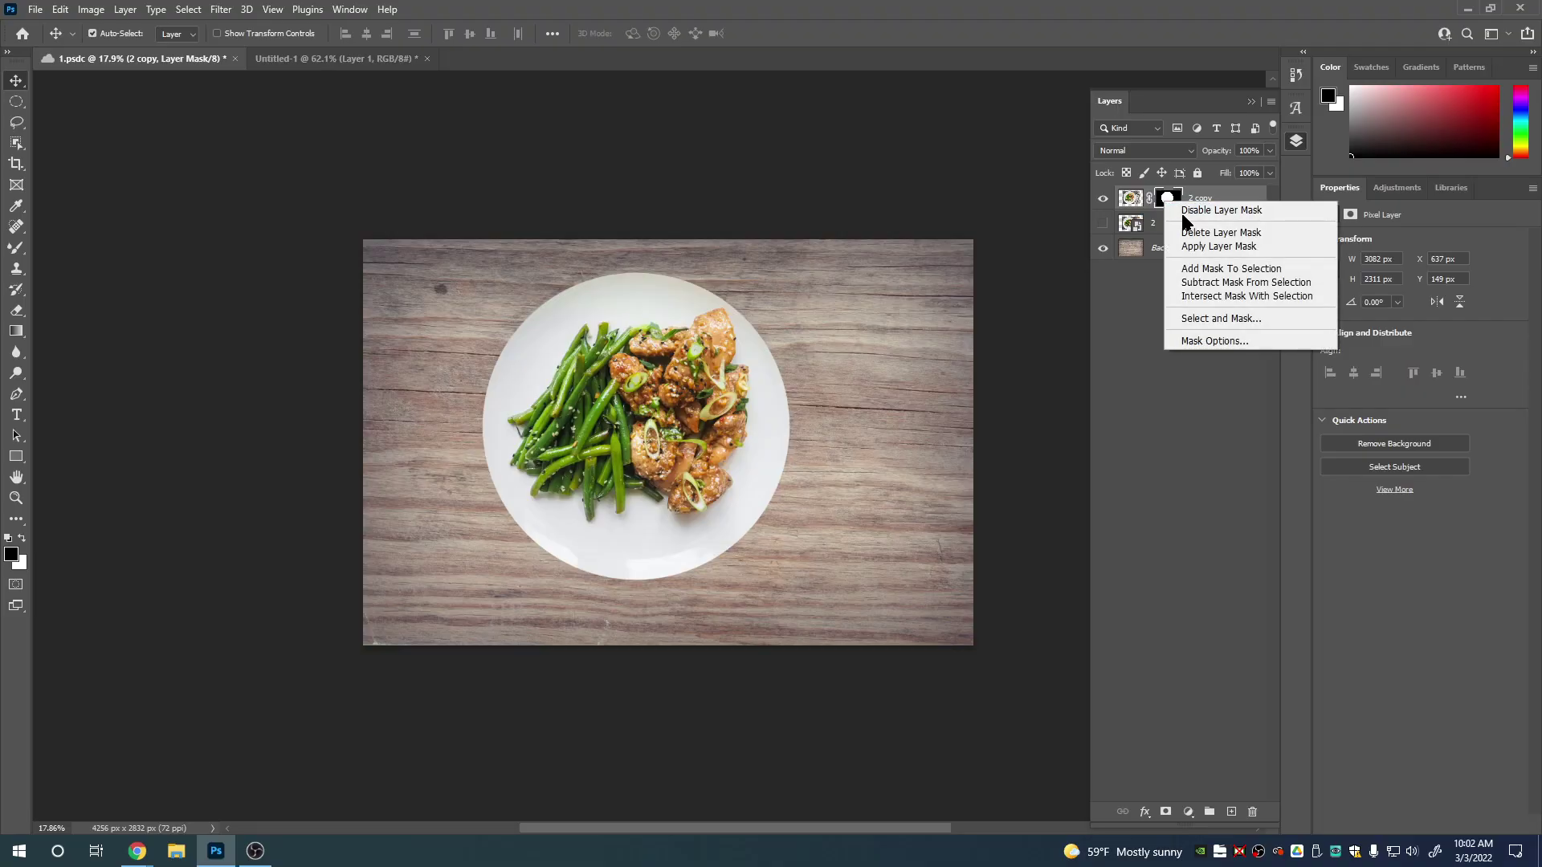
{"action": "left_click", "coordinate": [1183, 210]}
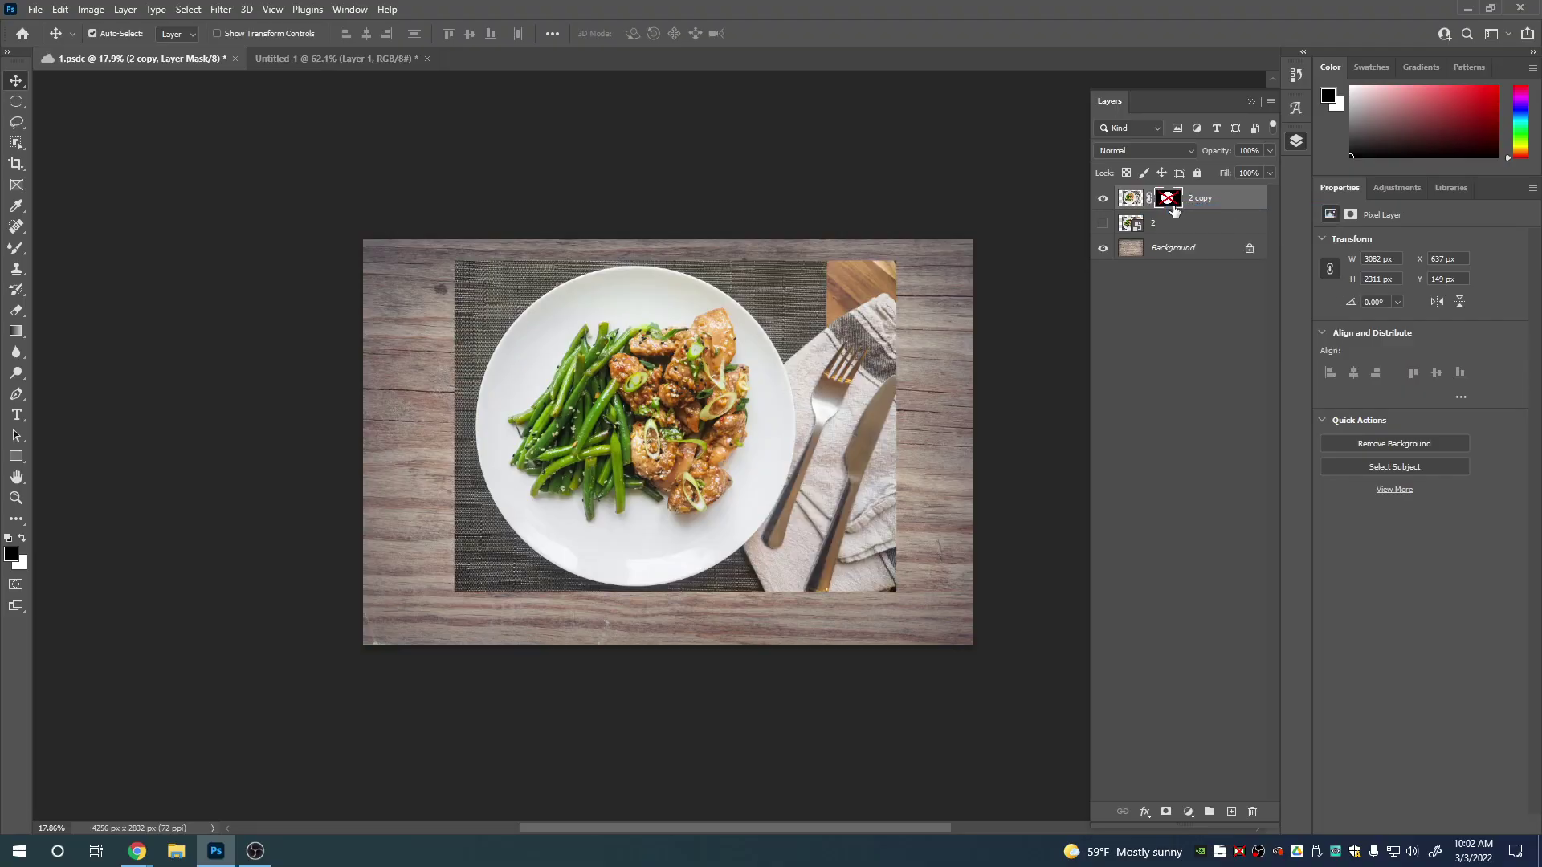
{"action": "right_click", "coordinate": [1169, 201]}
{"action": "left_click", "coordinate": [1205, 210]}
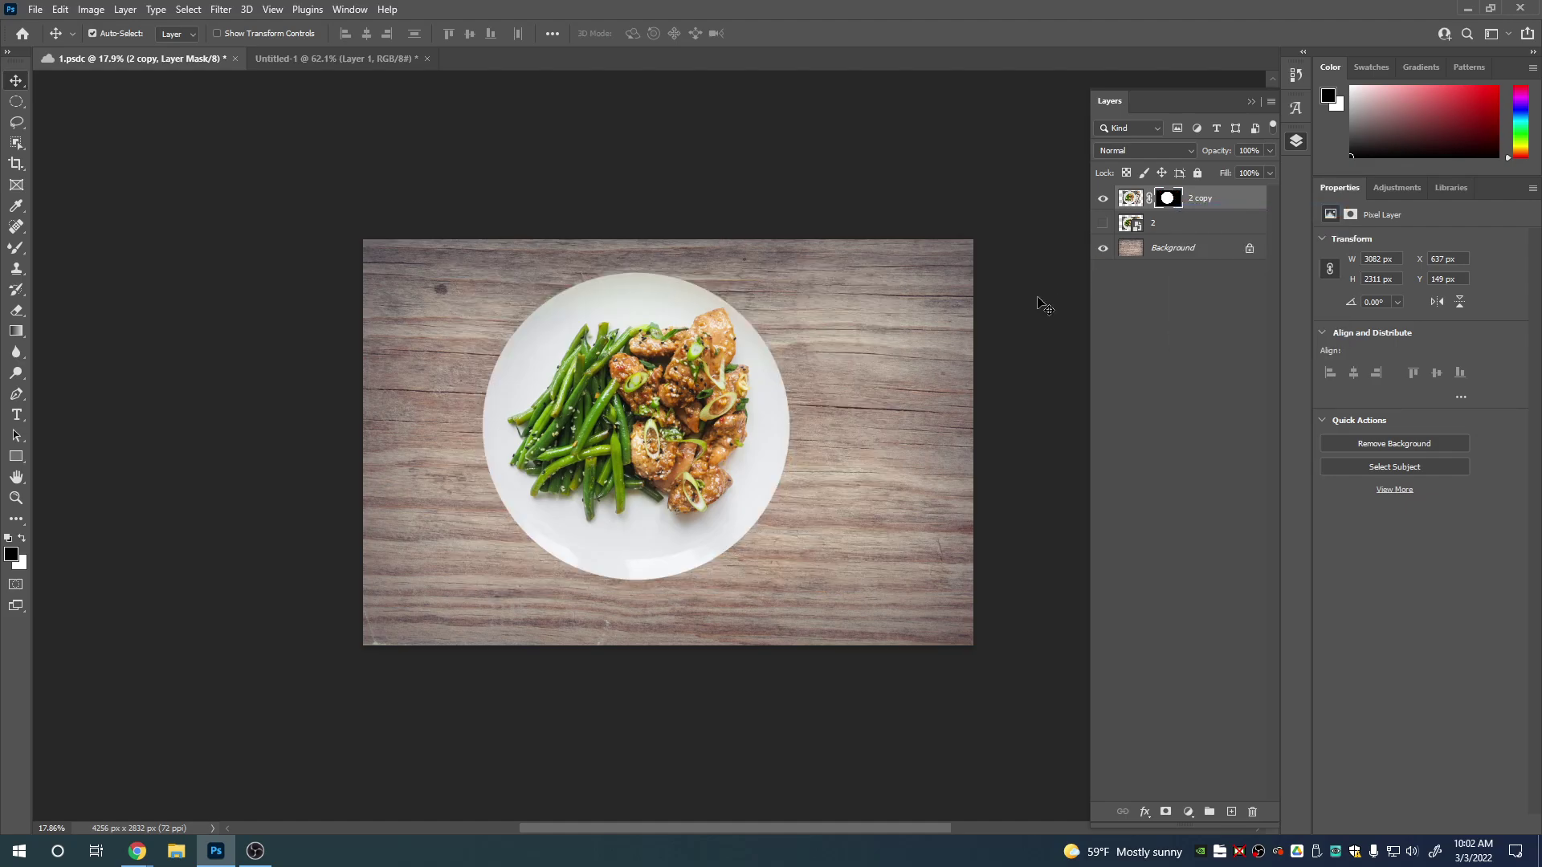
{"action": "key", "text": "ctrl+s"}
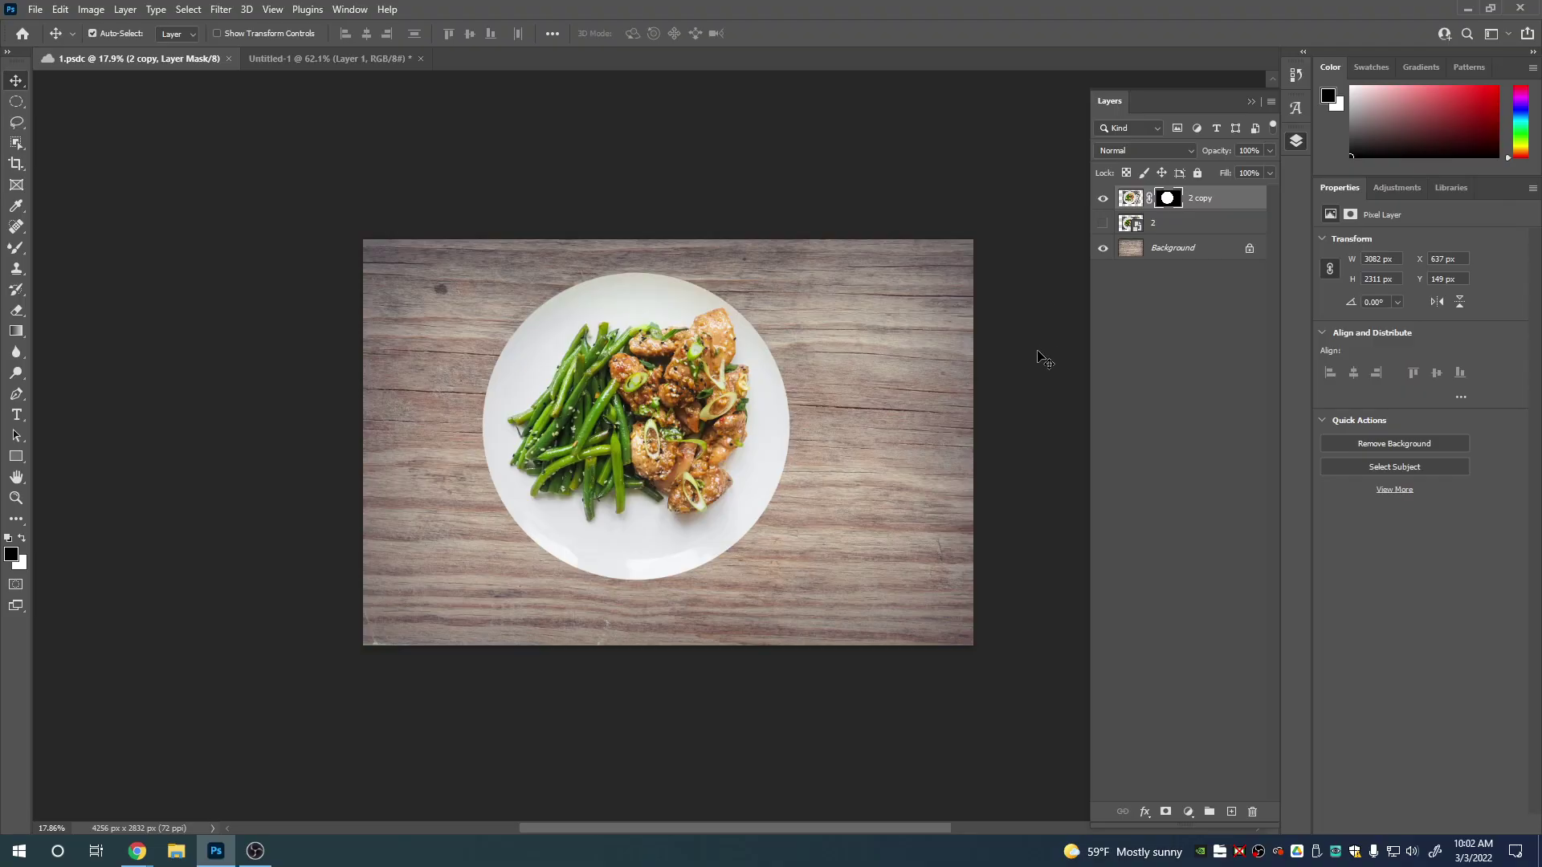
{"action": "right_click", "coordinate": [1176, 204]}
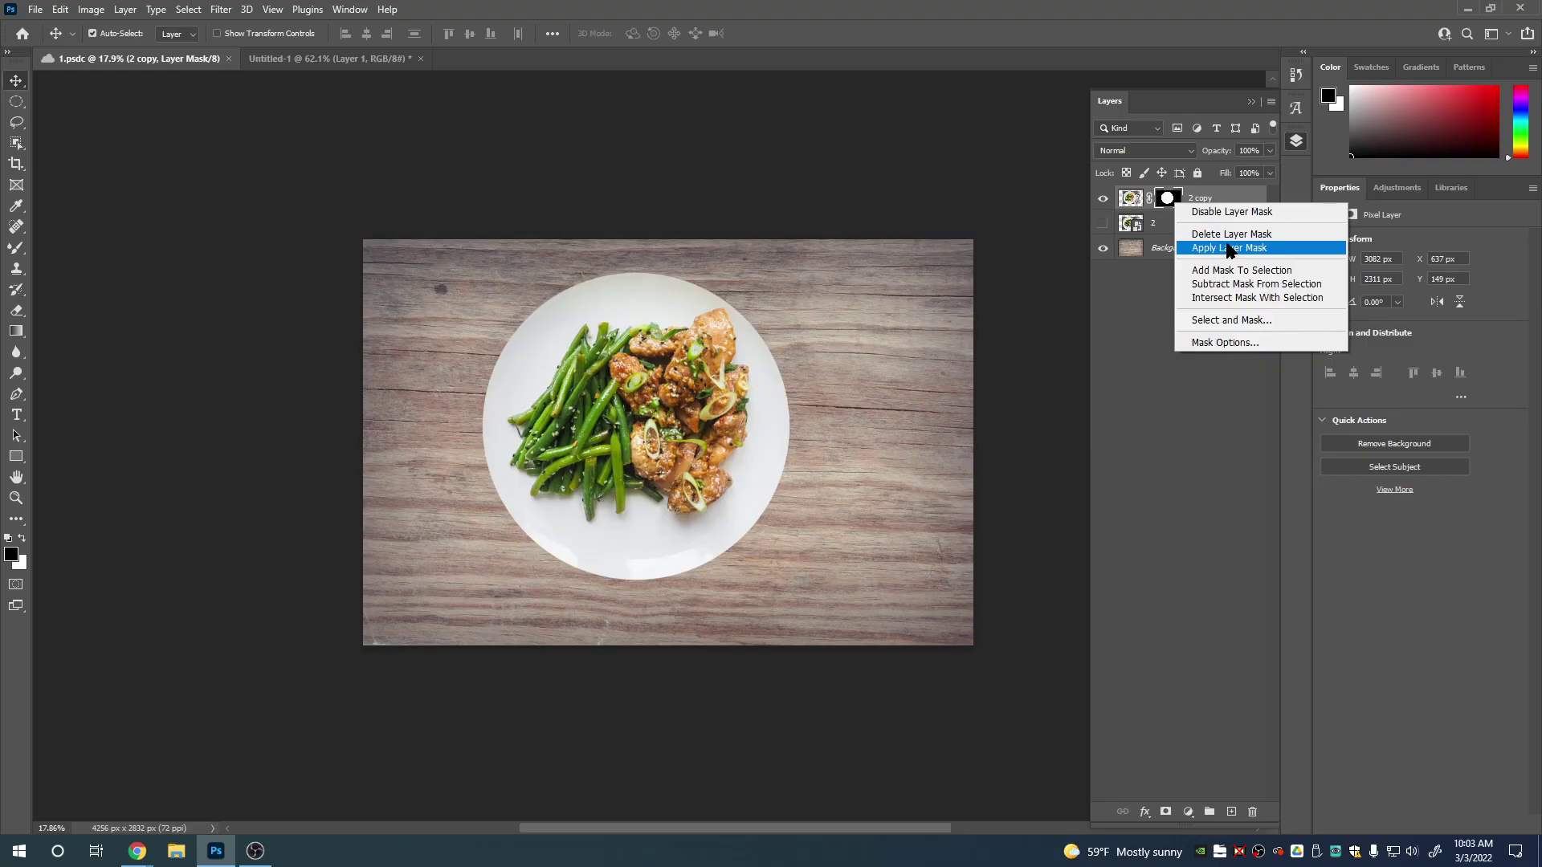
{"action": "left_click", "coordinate": [1113, 478]}
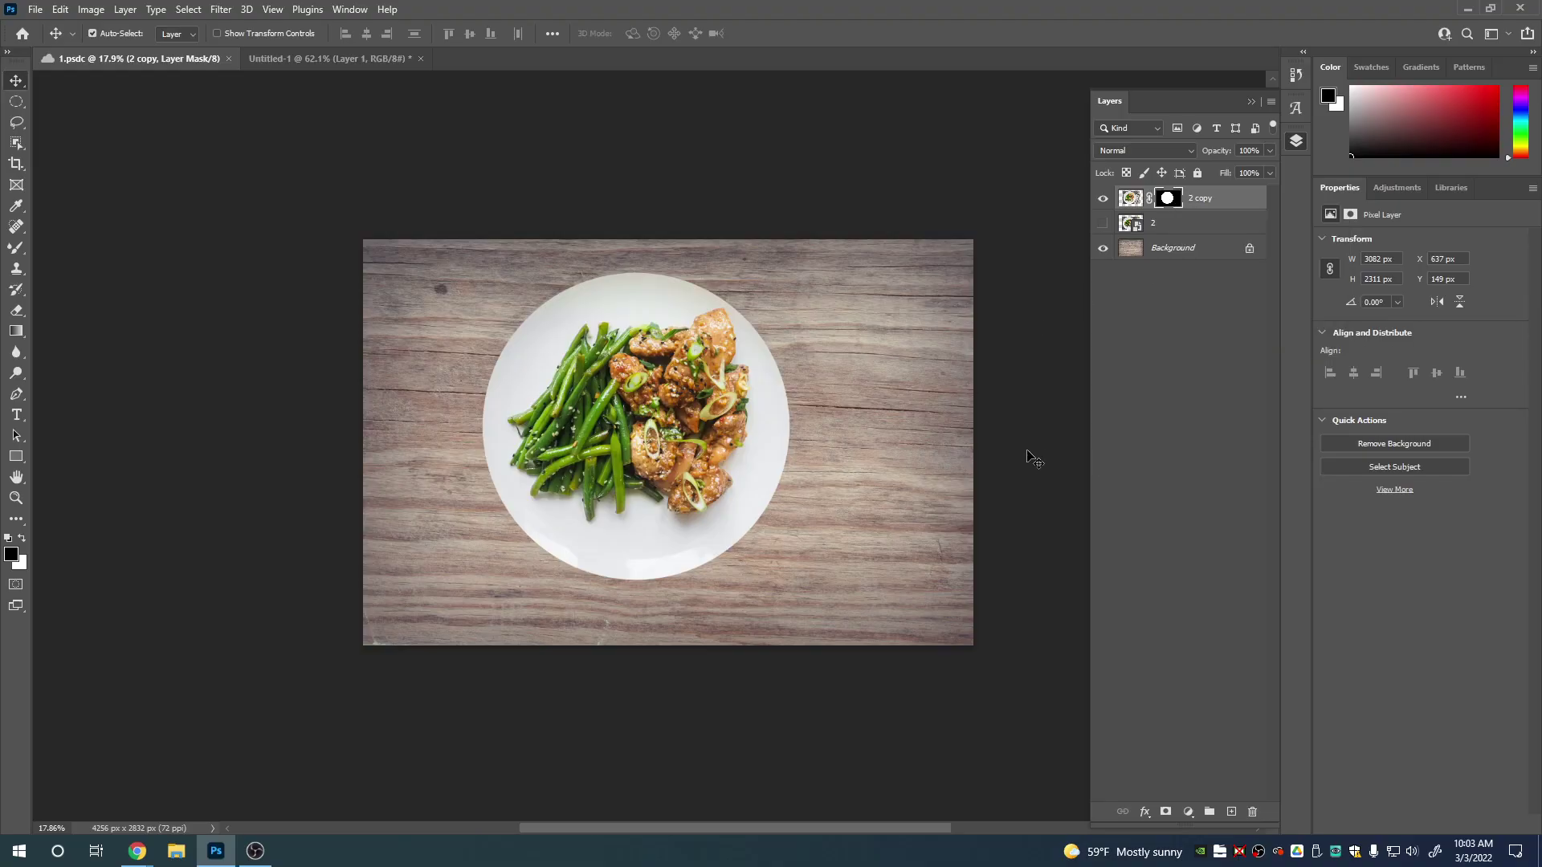
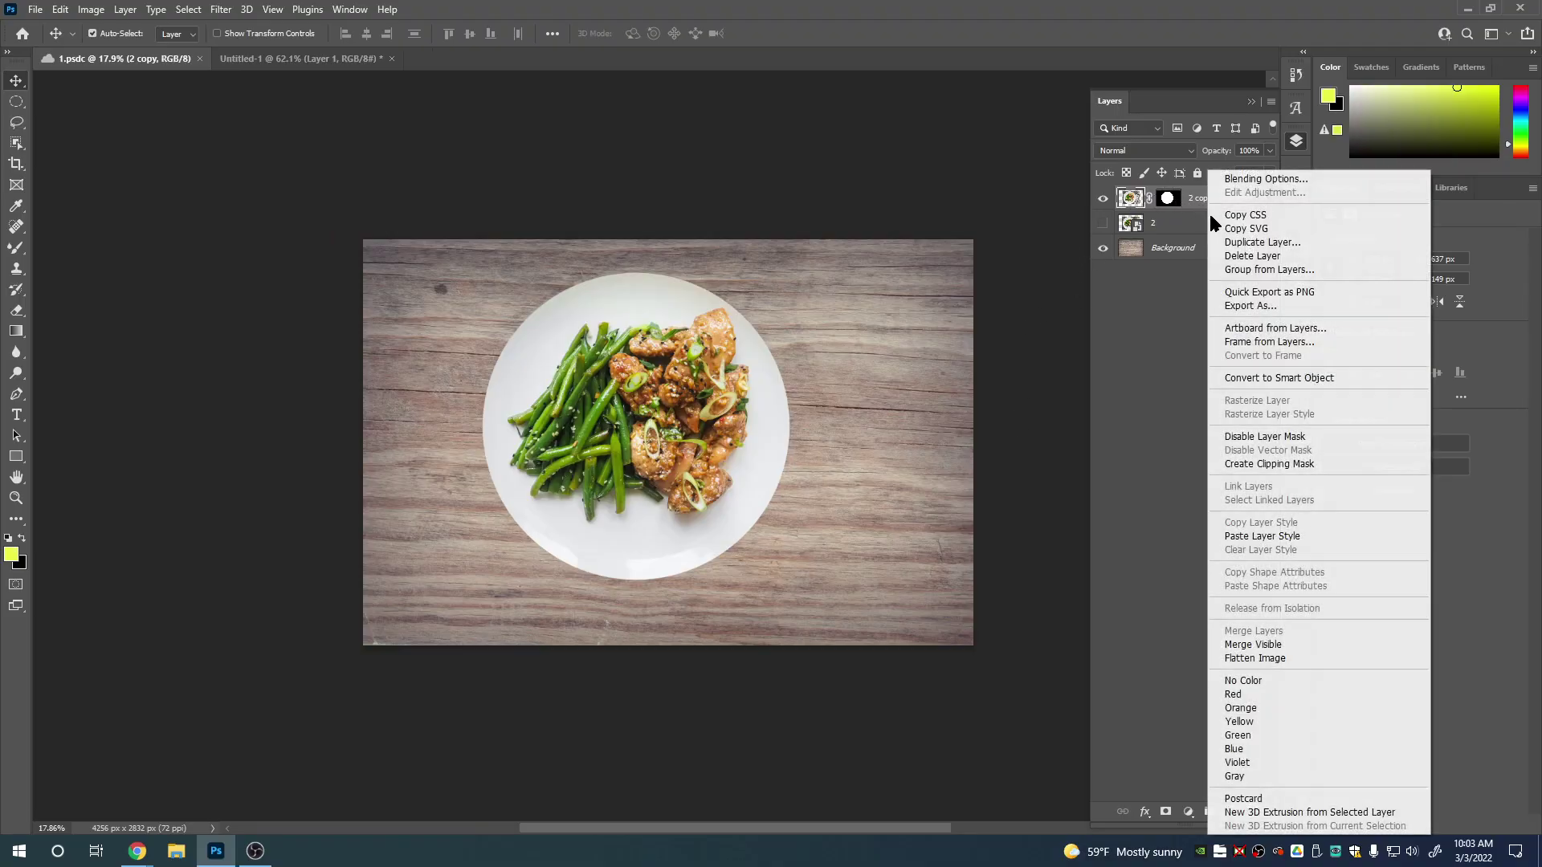
{"action": "key", "text": "Escape"}
Paint a yellow arc around the plate's rim directly on layer 2 copy with a soft 353 px brush, and undo and redo the stroke.
{"action": "key", "text": "b"}
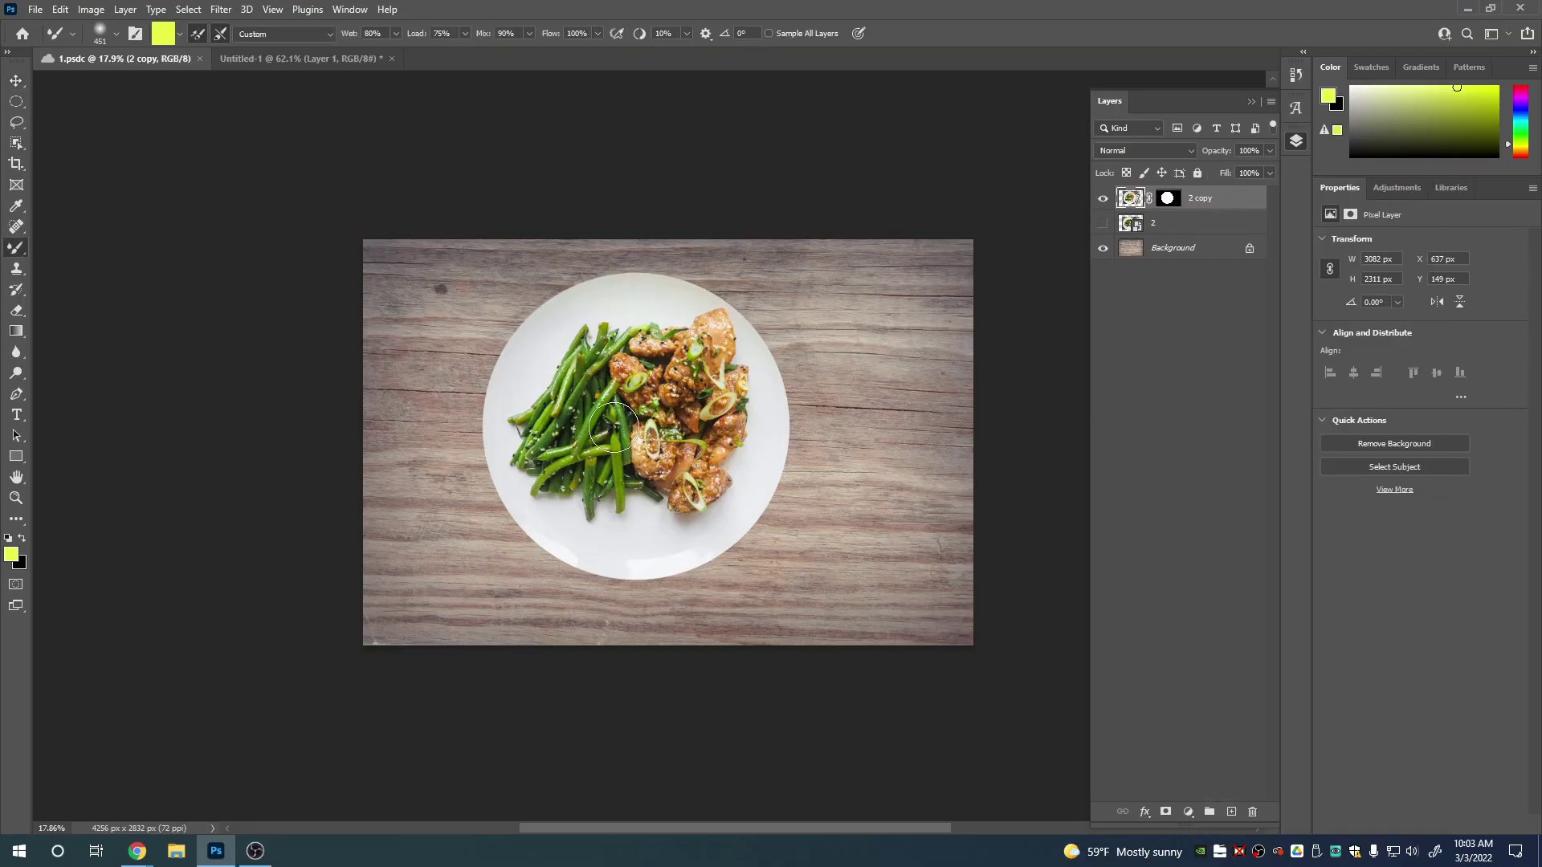
{"action": "right_click", "coordinate": [640, 425], "text": "alt"}
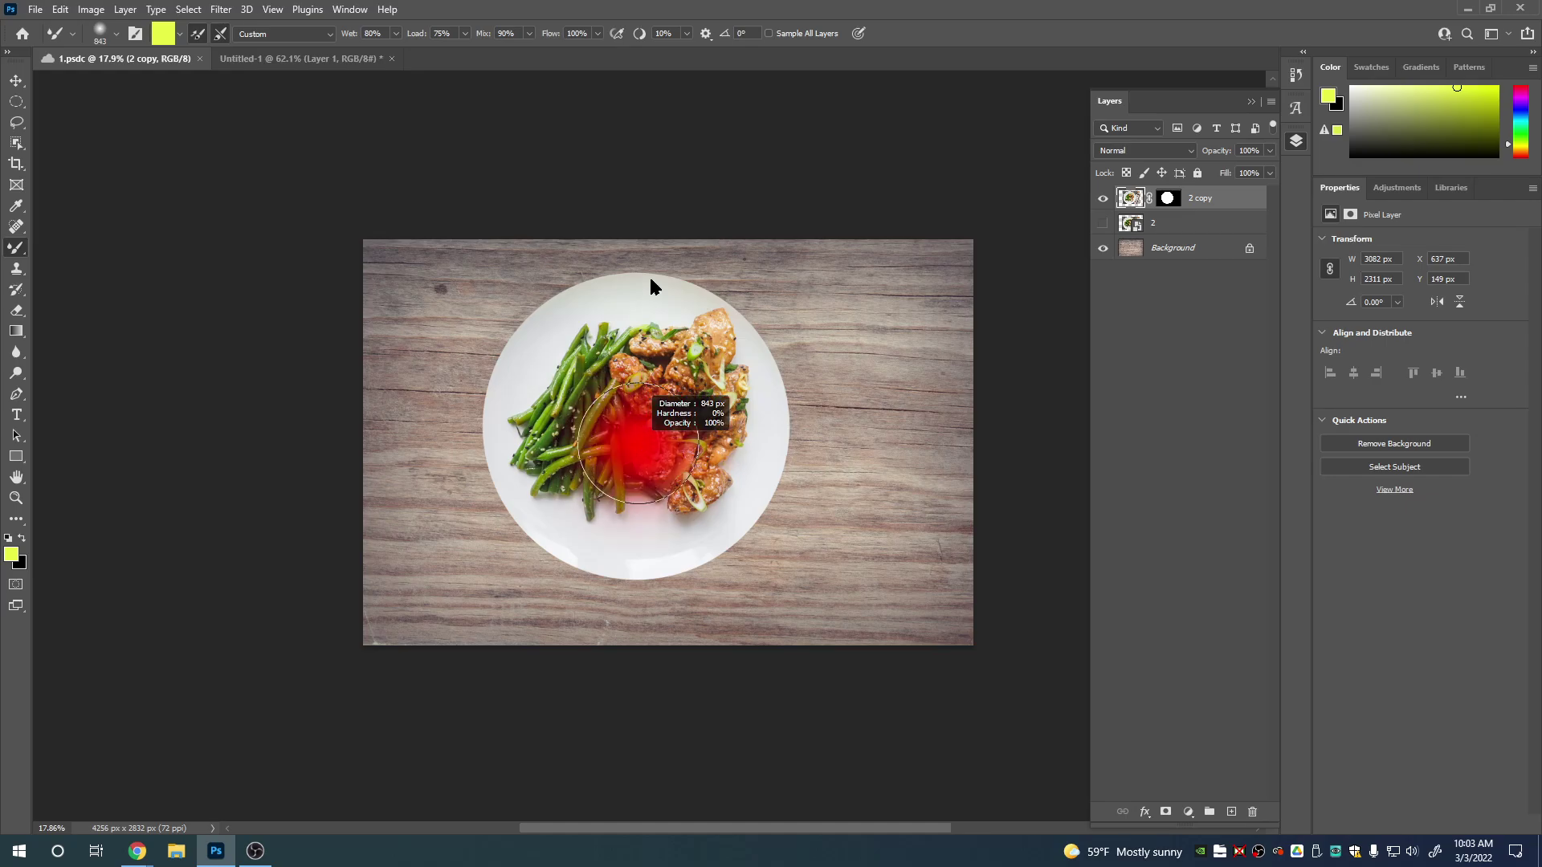
{"action": "left_click_drag", "start_coordinate": [651, 279], "coordinate": [650, 476]}
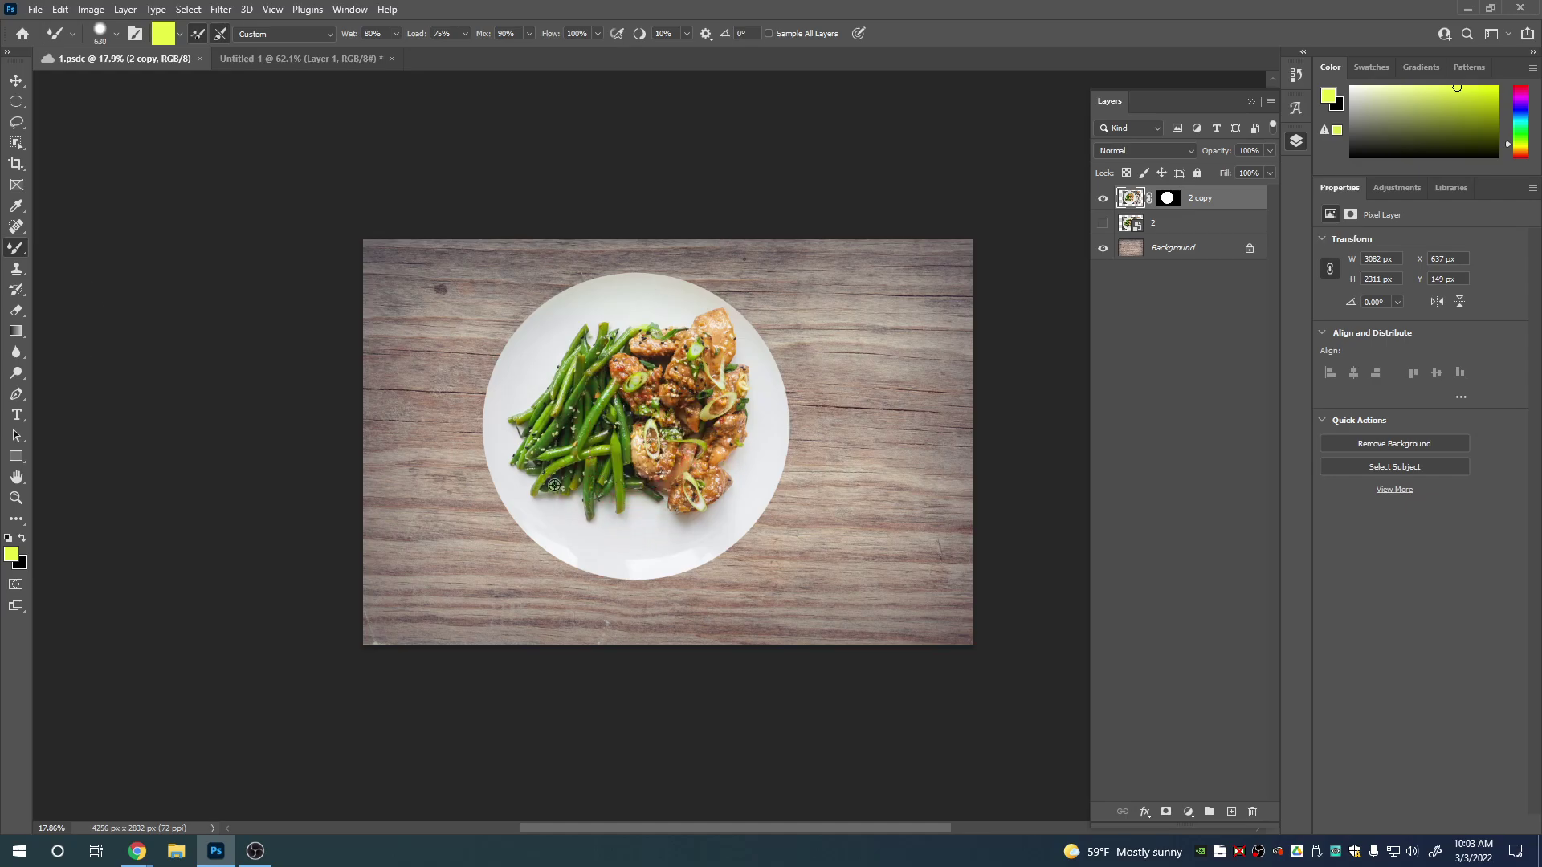
{"action": "left_click", "coordinate": [16, 228]}
{"action": "left_click", "coordinate": [16, 248]}
{"action": "left_click", "coordinate": [80, 247]}
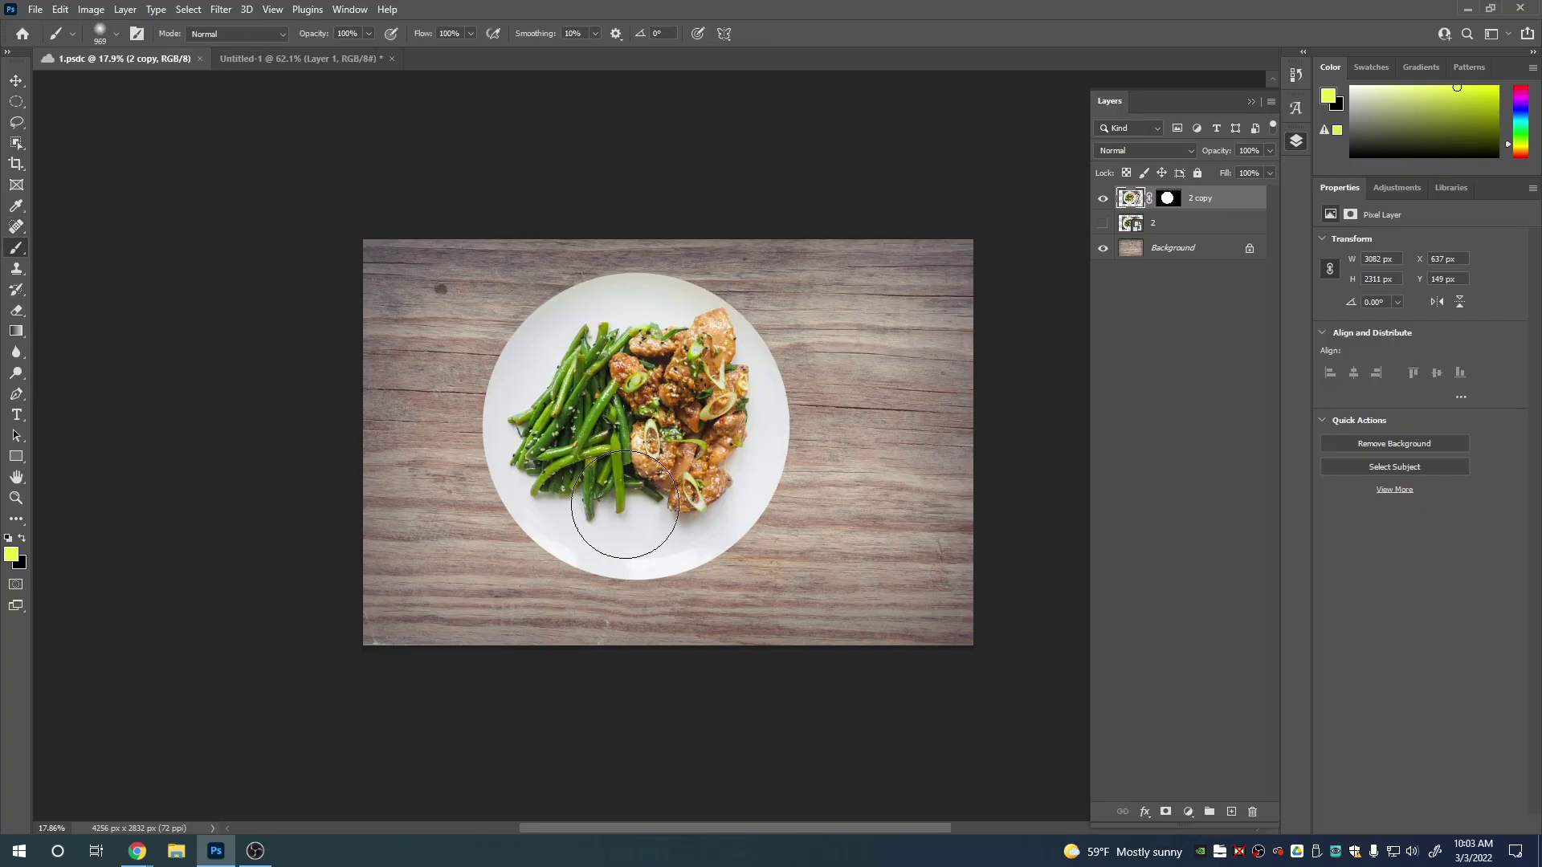
{"action": "mouse_move", "coordinate": [681, 533]}
{"action": "left_mouse_down"}
{"action": "mouse_move", "coordinate": [625, 535]}
{"action": "mouse_move", "coordinate": [694, 542]}
{"action": "mouse_move", "coordinate": [668, 557]}
{"action": "mouse_move", "coordinate": [595, 548]}
{"action": "mouse_move", "coordinate": [527, 490]}
{"action": "mouse_move", "coordinate": [505, 436]}
{"action": "mouse_move", "coordinate": [521, 369]}
{"action": "mouse_move", "coordinate": [549, 343]}
{"action": "mouse_move", "coordinate": [582, 318]}
{"action": "mouse_move", "coordinate": [677, 309]}
{"action": "left_mouse_up"}
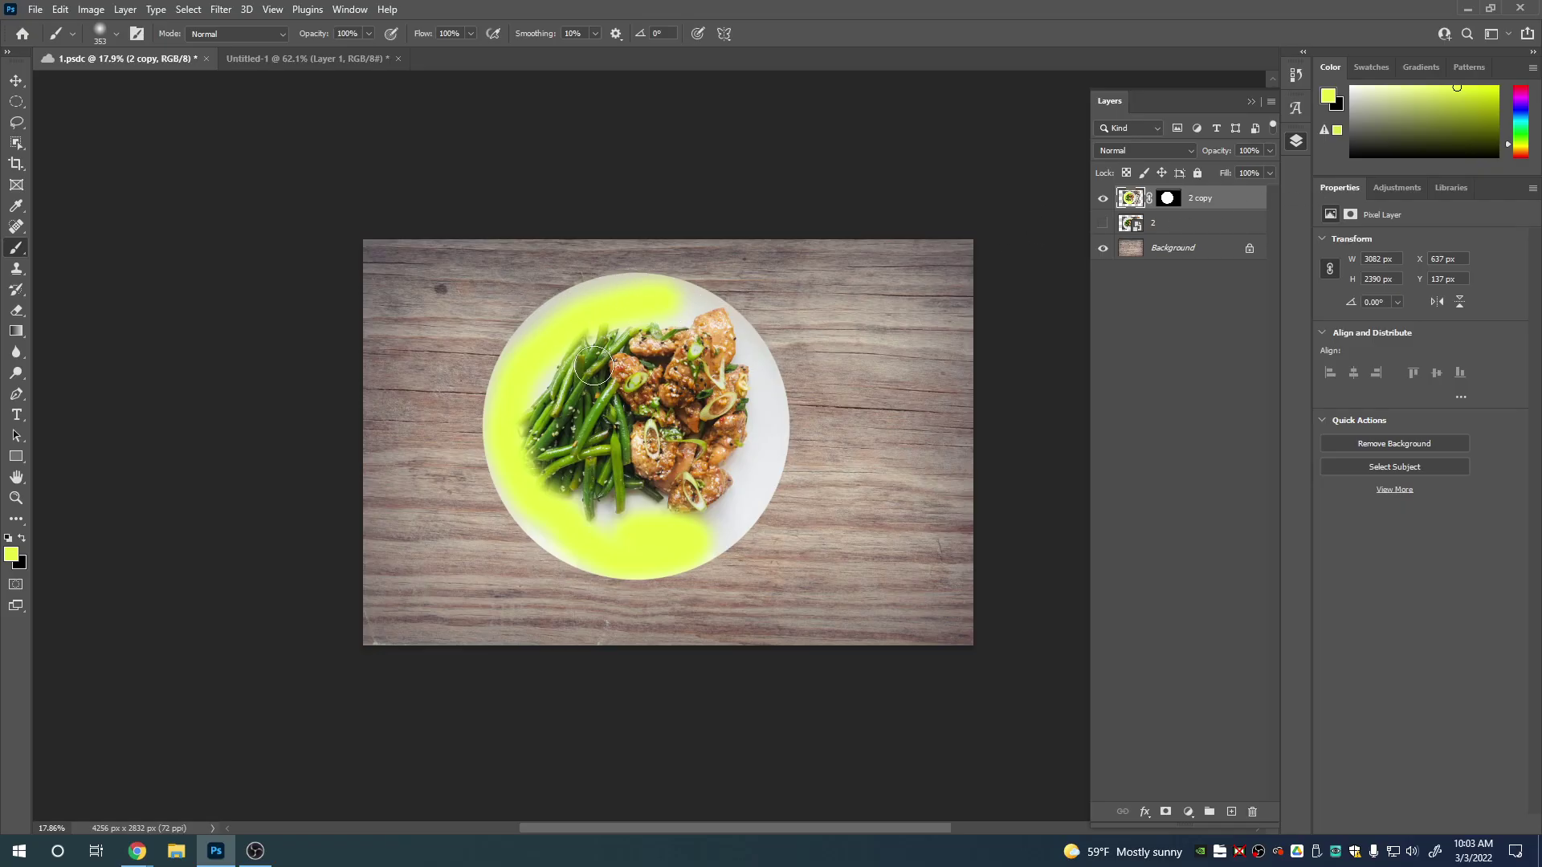
{"action": "key", "text": "ctrl+z"}
{"action": "key", "text": "ctrl+z"}
{"action": "key", "text": "ctrl+z"}
{"action": "key", "text": "ctrl+shift+z"}
{"action": "key", "text": "ctrl+shift+z"}
Erase the yellow paint on layer 2 copy with a 607 px eraser, and undo both the erasing and the painting.
{"action": "key", "text": "e"}
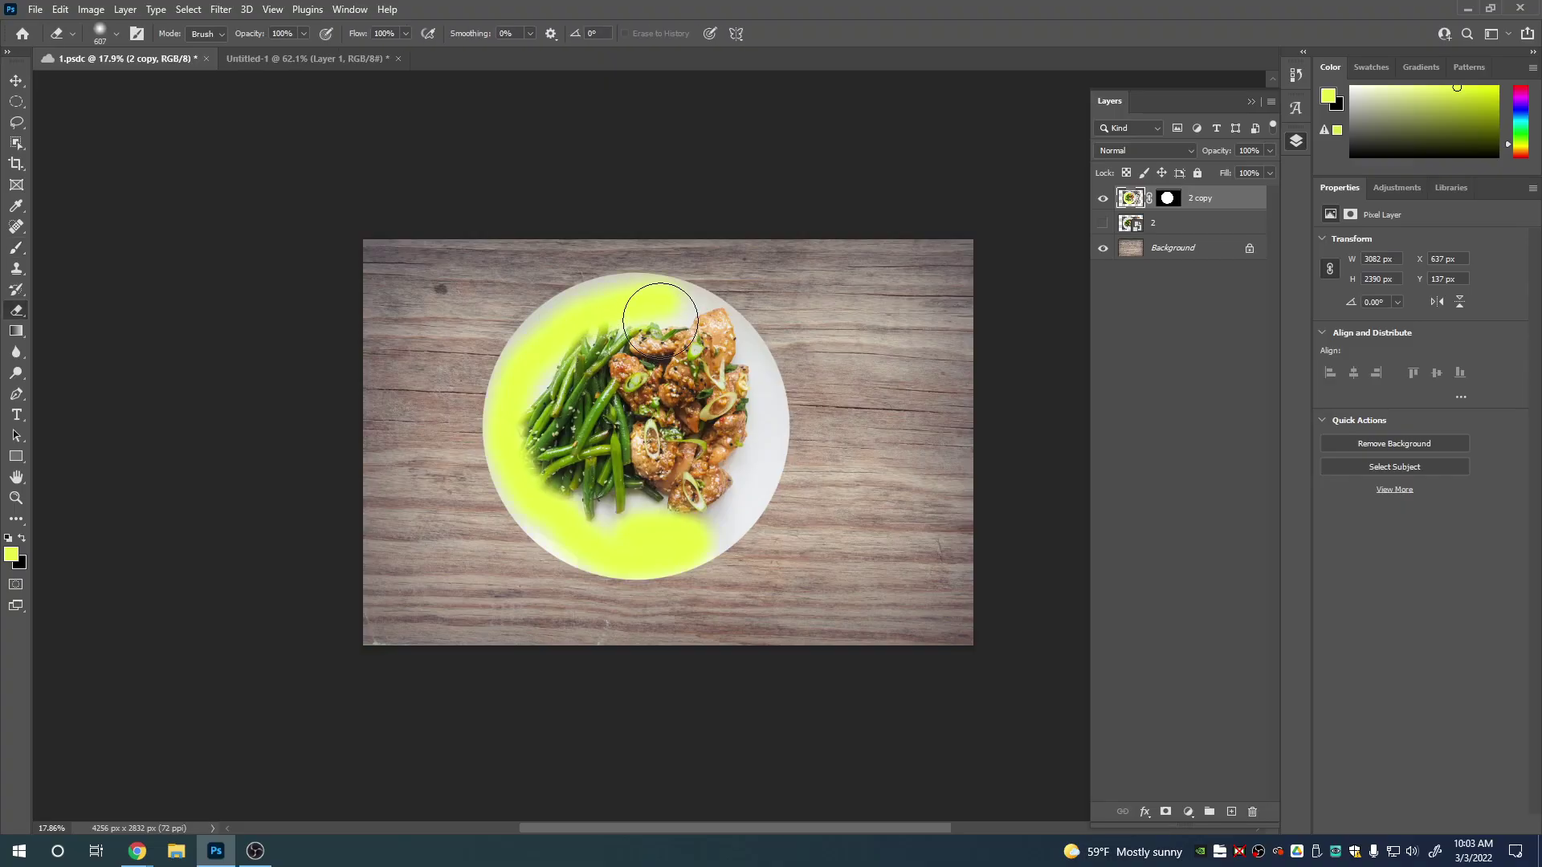
{"action": "mouse_move", "coordinate": [660, 319]}
{"action": "left_mouse_down"}
{"action": "mouse_move", "coordinate": [545, 323]}
{"action": "mouse_move", "coordinate": [493, 416]}
{"action": "mouse_move", "coordinate": [494, 451]}
{"action": "mouse_move", "coordinate": [519, 501]}
{"action": "mouse_move", "coordinate": [566, 531]}
{"action": "mouse_move", "coordinate": [708, 533]}
{"action": "mouse_move", "coordinate": [665, 574]}
{"action": "mouse_move", "coordinate": [593, 571]}
{"action": "mouse_move", "coordinate": [527, 542]}
{"action": "mouse_move", "coordinate": [469, 342]}
{"action": "mouse_move", "coordinate": [587, 309]}
{"action": "mouse_move", "coordinate": [623, 275]}
{"action": "mouse_move", "coordinate": [684, 286]}
{"action": "left_mouse_up"}
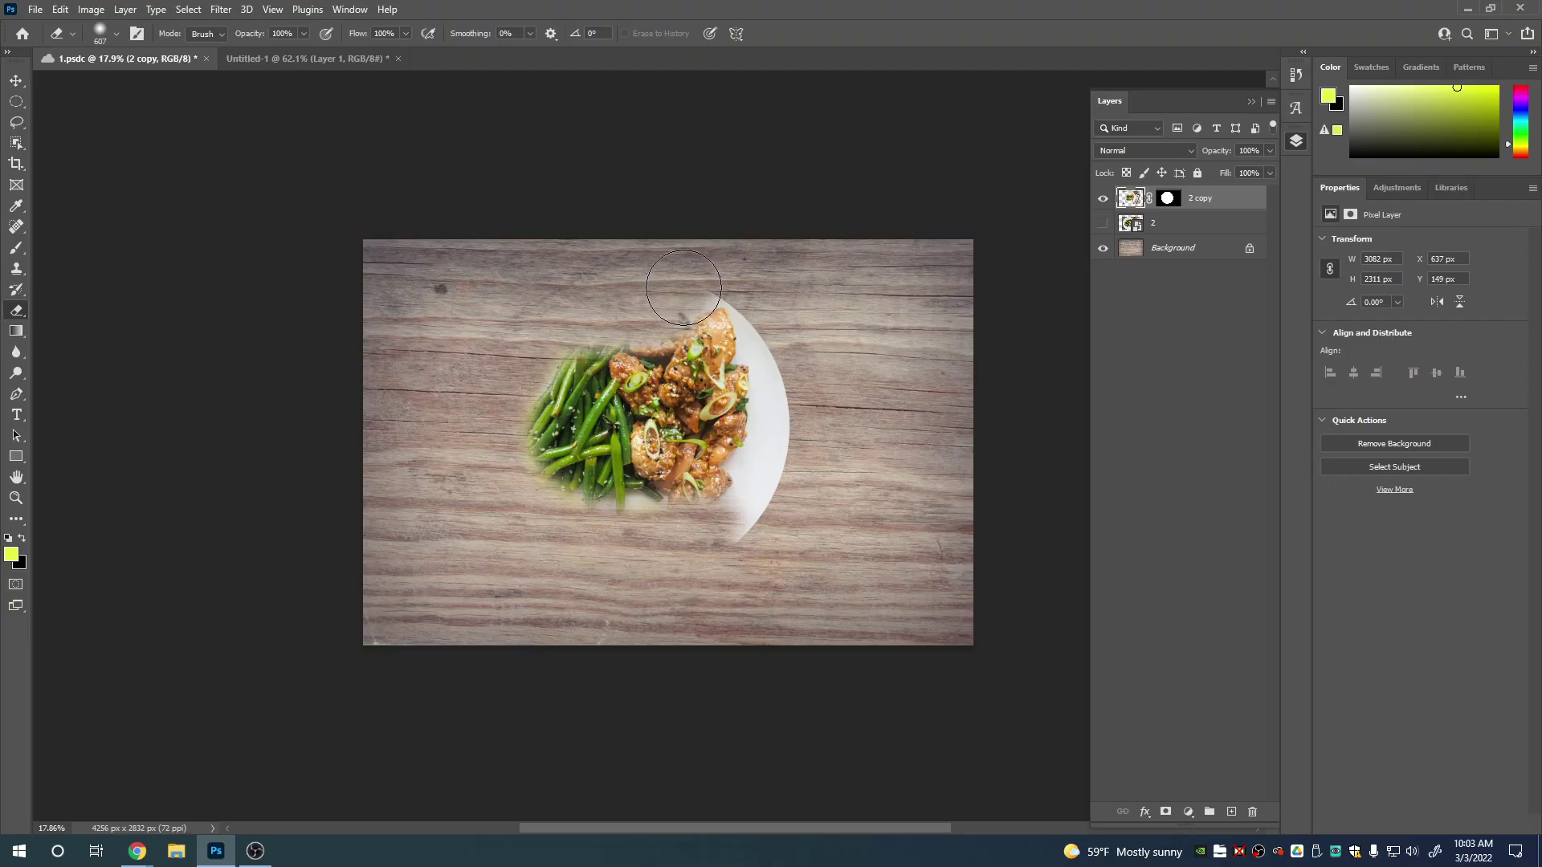
{"action": "key", "text": "ctrl+z"}
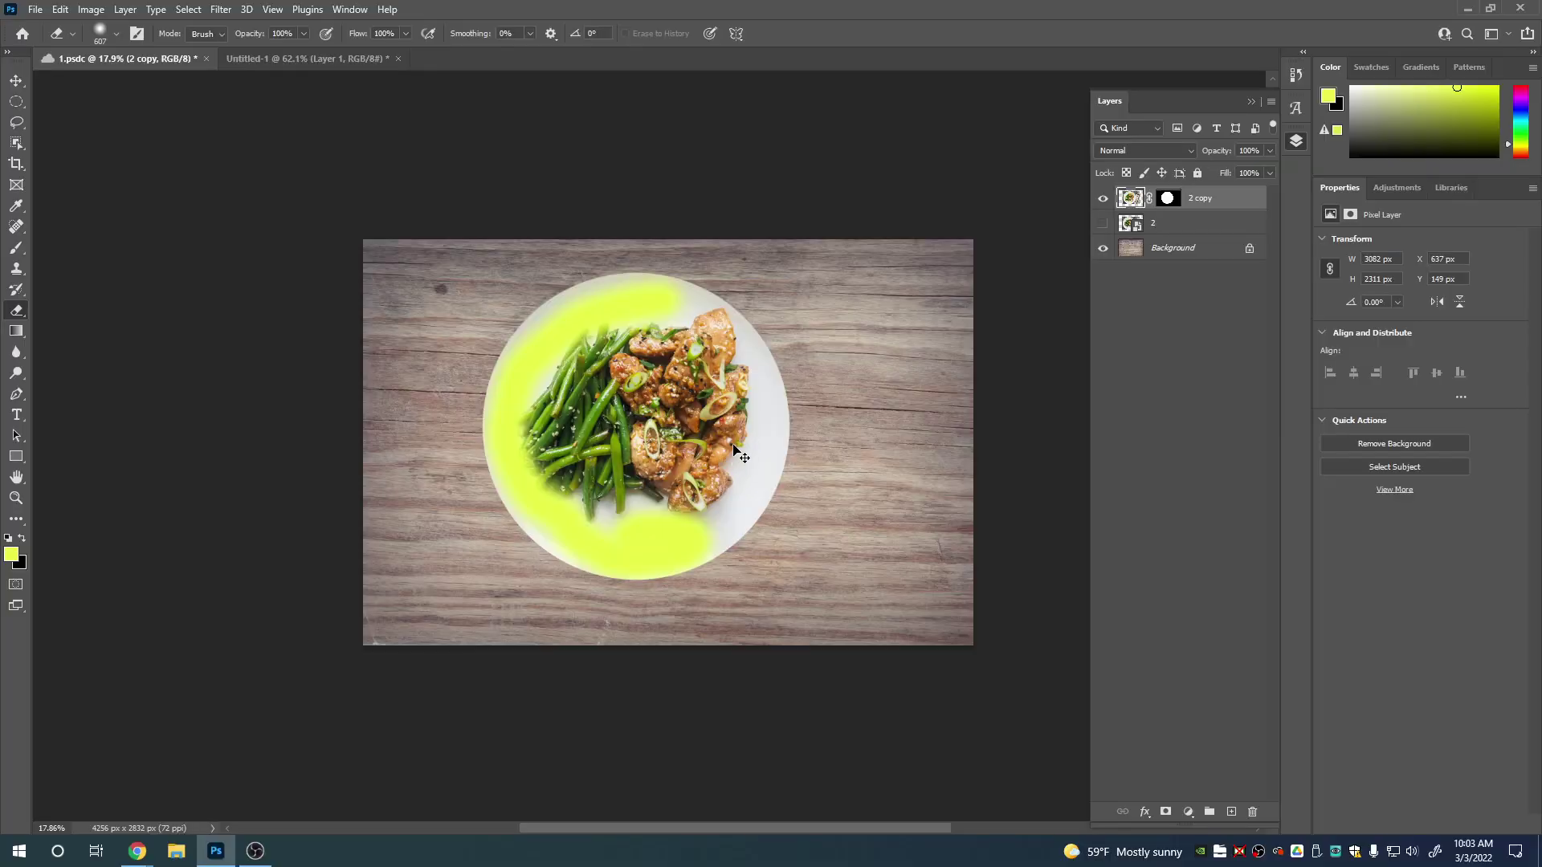
{"action": "key", "text": "ctrl+z"}
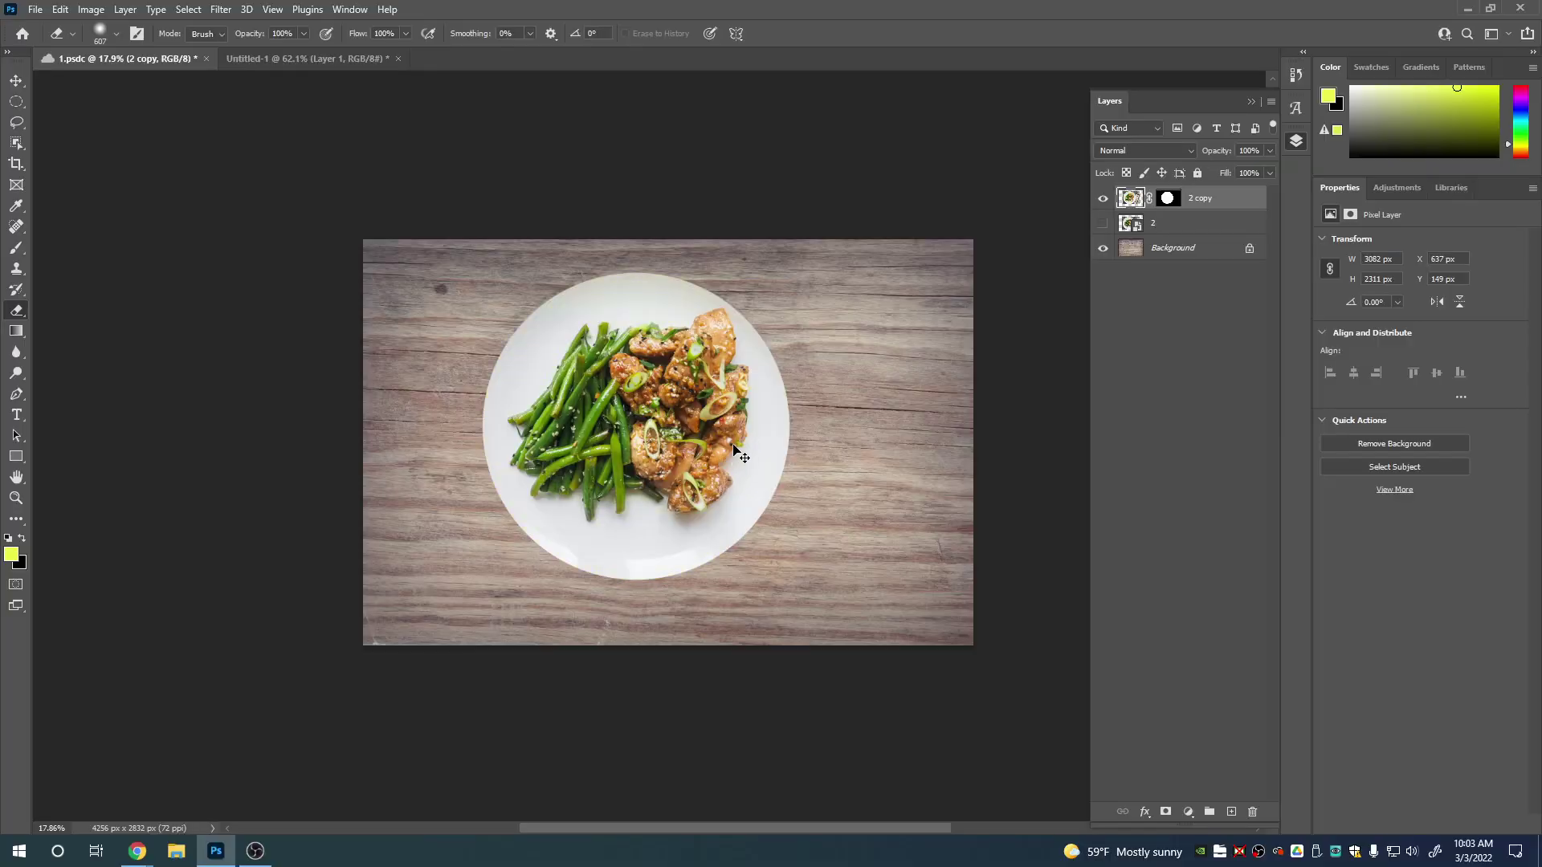
Add a new layer above layer 2 copy, paint yellow over the food on it with a 353 px brush, and toggle its visibility.
{"action": "left_click", "coordinate": [1230, 813]}
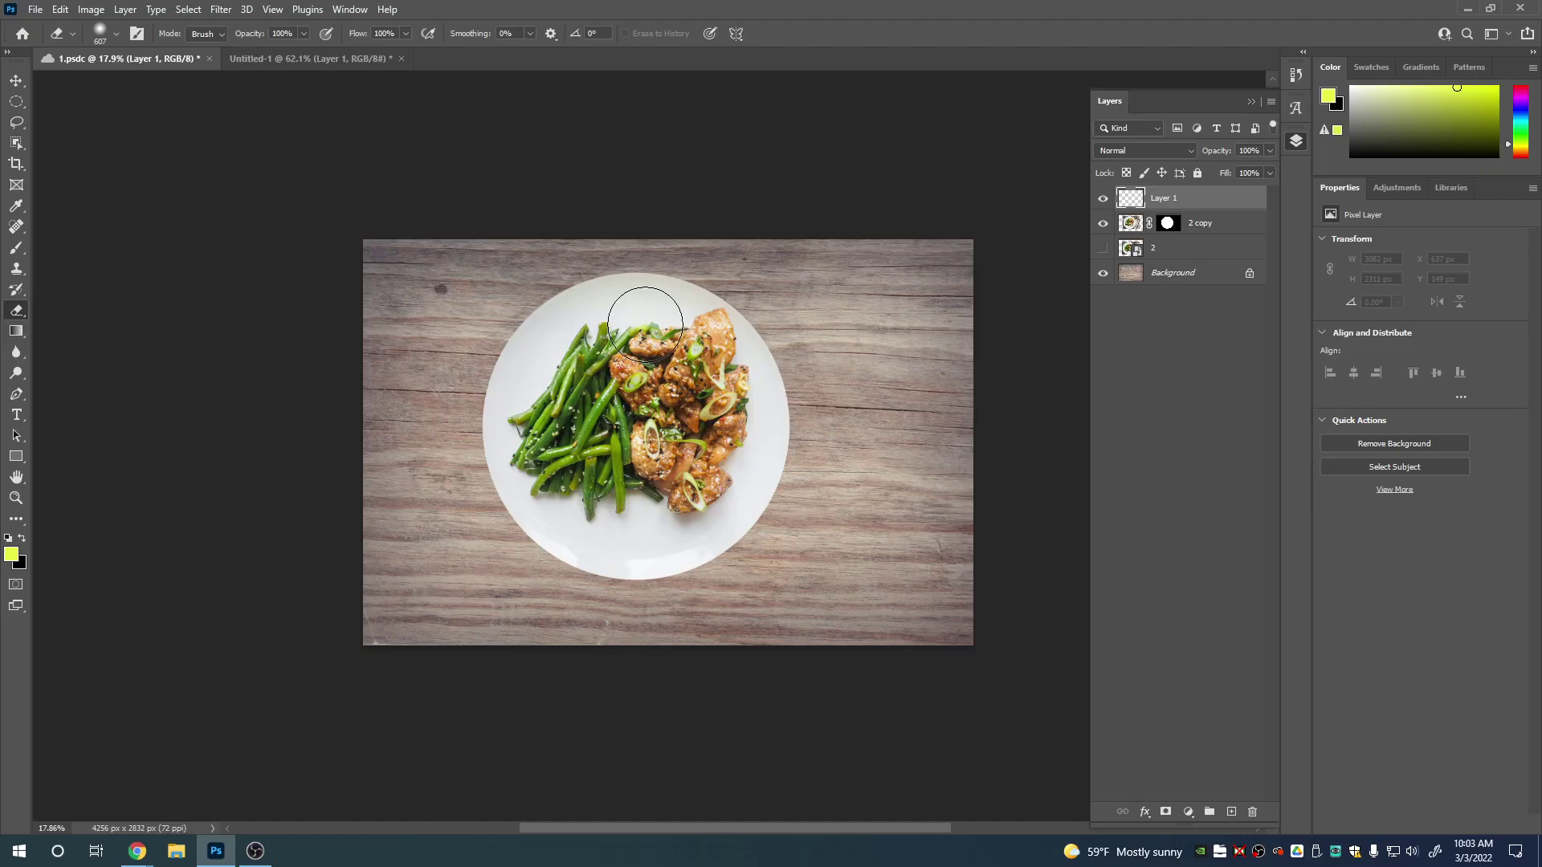
{"action": "key", "text": "b"}
{"action": "mouse_move", "coordinate": [655, 314]}
{"action": "left_mouse_down"}
{"action": "mouse_move", "coordinate": [536, 369]}
{"action": "mouse_move", "coordinate": [584, 316]}
{"action": "mouse_move", "coordinate": [651, 423]}
{"action": "mouse_move", "coordinate": [592, 351]}
{"action": "mouse_move", "coordinate": [594, 500]}
{"action": "mouse_move", "coordinate": [677, 360]}
{"action": "mouse_move", "coordinate": [572, 398]}
{"action": "mouse_move", "coordinate": [702, 469]}
{"action": "mouse_move", "coordinate": [611, 404]}
{"action": "mouse_move", "coordinate": [676, 470]}
{"action": "mouse_move", "coordinate": [590, 454]}
{"action": "mouse_move", "coordinate": [686, 451]}
{"action": "mouse_move", "coordinate": [581, 494]}
{"action": "mouse_move", "coordinate": [574, 412]}
{"action": "mouse_move", "coordinate": [671, 506]}
{"action": "mouse_move", "coordinate": [596, 528]}
{"action": "mouse_move", "coordinate": [605, 338]}
{"action": "left_mouse_up"}
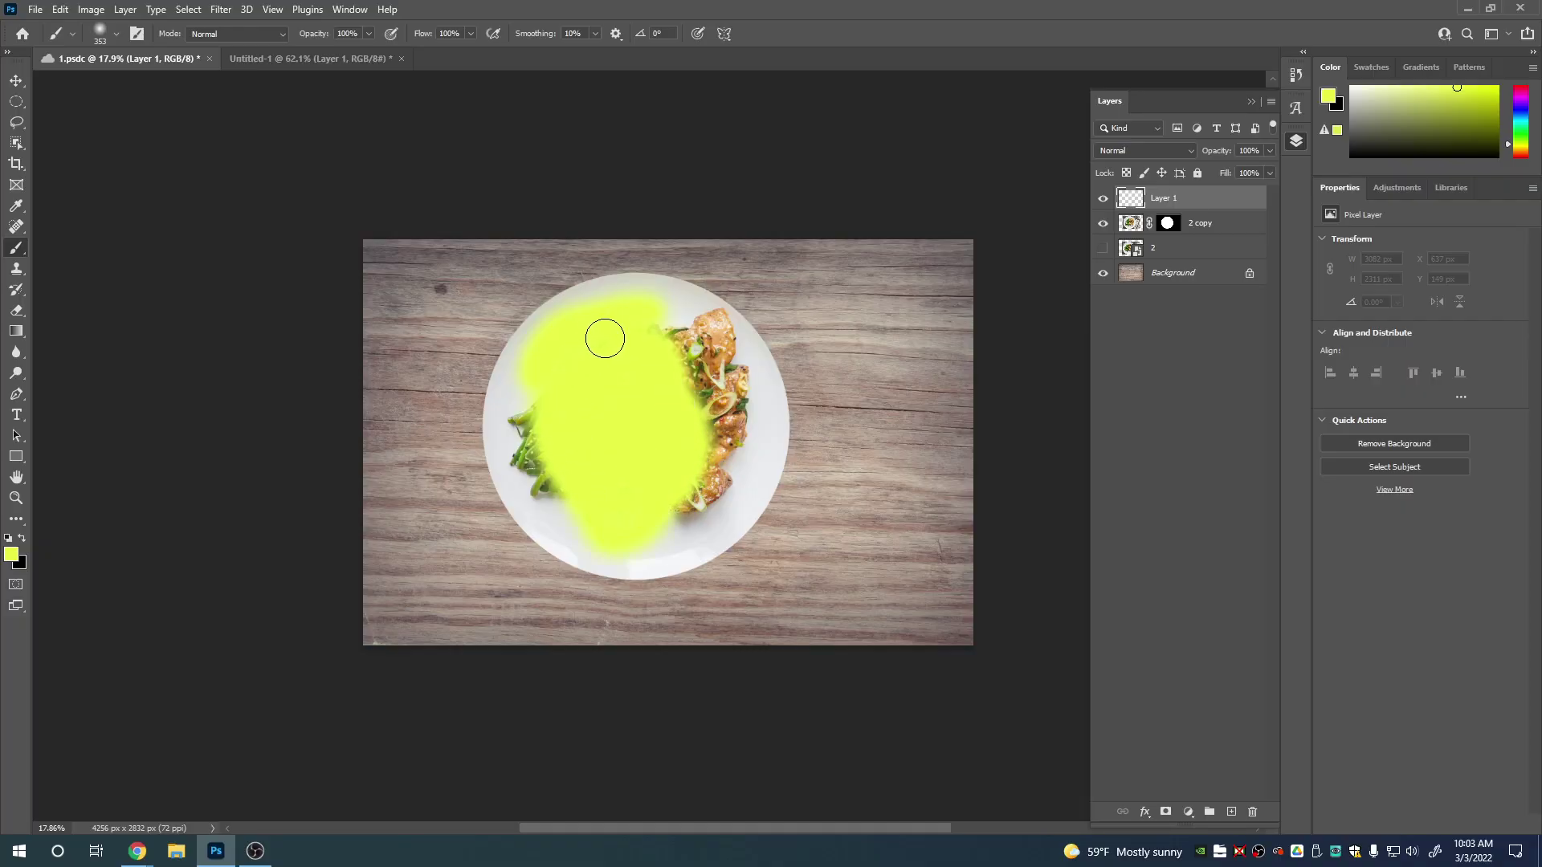
{"action": "left_click", "coordinate": [1103, 198]}
{"action": "left_click", "coordinate": [1103, 199]}
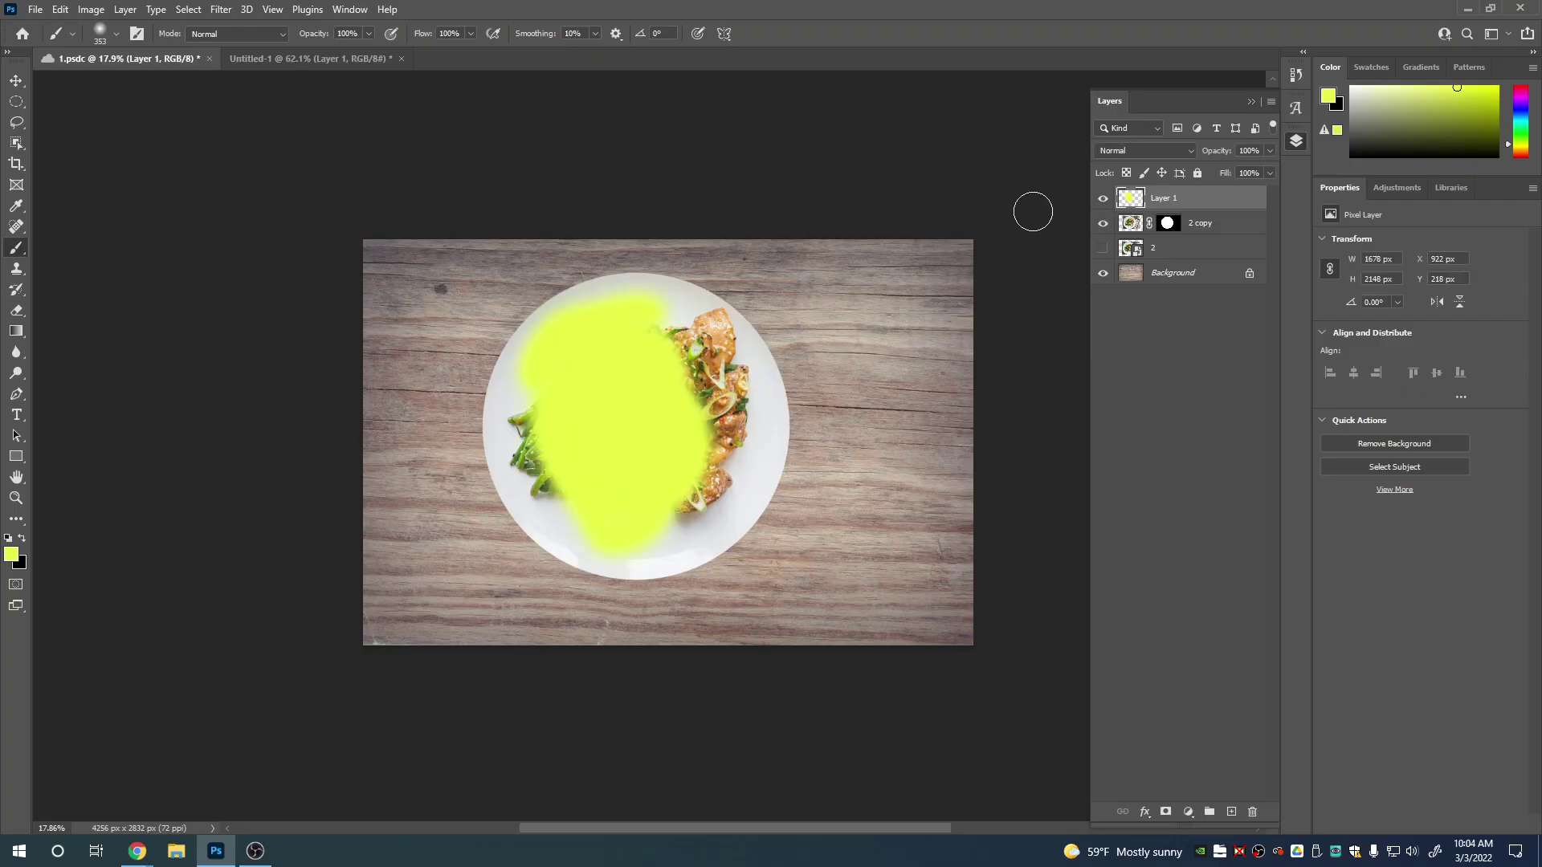
Erase the yellow paint from Layer 1 with a 607 px eraser and hide the layer.
{"action": "key", "text": "e"}
{"action": "mouse_move", "coordinate": [571, 318]}
{"action": "left_mouse_down"}
{"action": "mouse_move", "coordinate": [519, 415]}
{"action": "mouse_move", "coordinate": [553, 487]}
{"action": "mouse_move", "coordinate": [621, 540]}
{"action": "mouse_move", "coordinate": [715, 423]}
{"action": "mouse_move", "coordinate": [687, 357]}
{"action": "mouse_move", "coordinate": [591, 354]}
{"action": "mouse_move", "coordinate": [536, 460]}
{"action": "mouse_move", "coordinate": [660, 442]}
{"action": "mouse_move", "coordinate": [593, 424]}
{"action": "mouse_move", "coordinate": [637, 374]}
{"action": "left_mouse_up"}
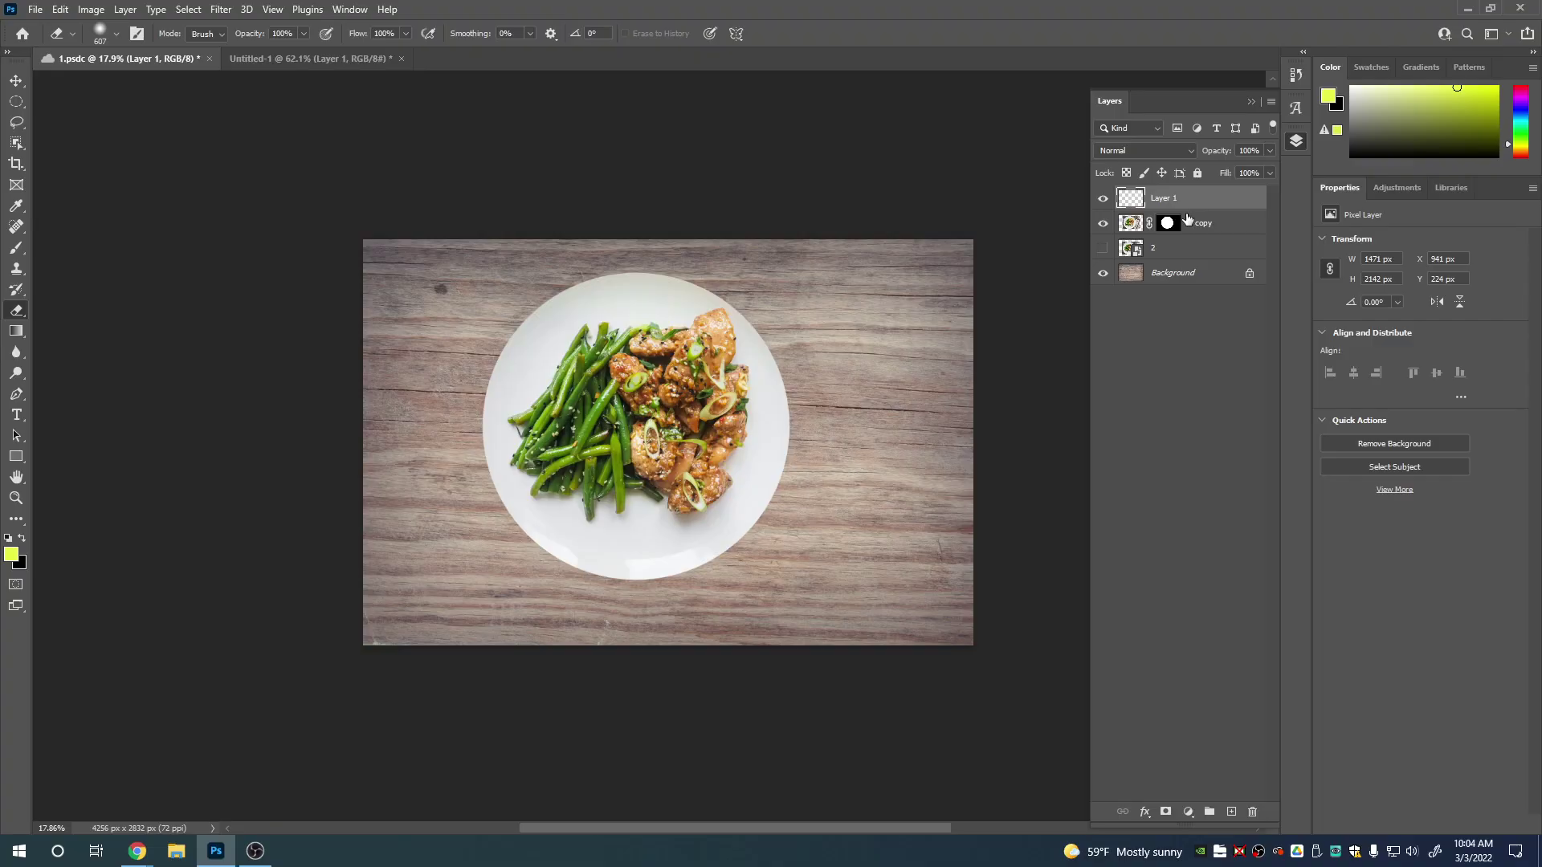
{"action": "left_click", "coordinate": [1103, 197]}
Show Layer 1 again, try erasing and painting yellow over the food directly on layer 2 copy, and undo both strokes.
{"action": "left_click", "coordinate": [1136, 228]}
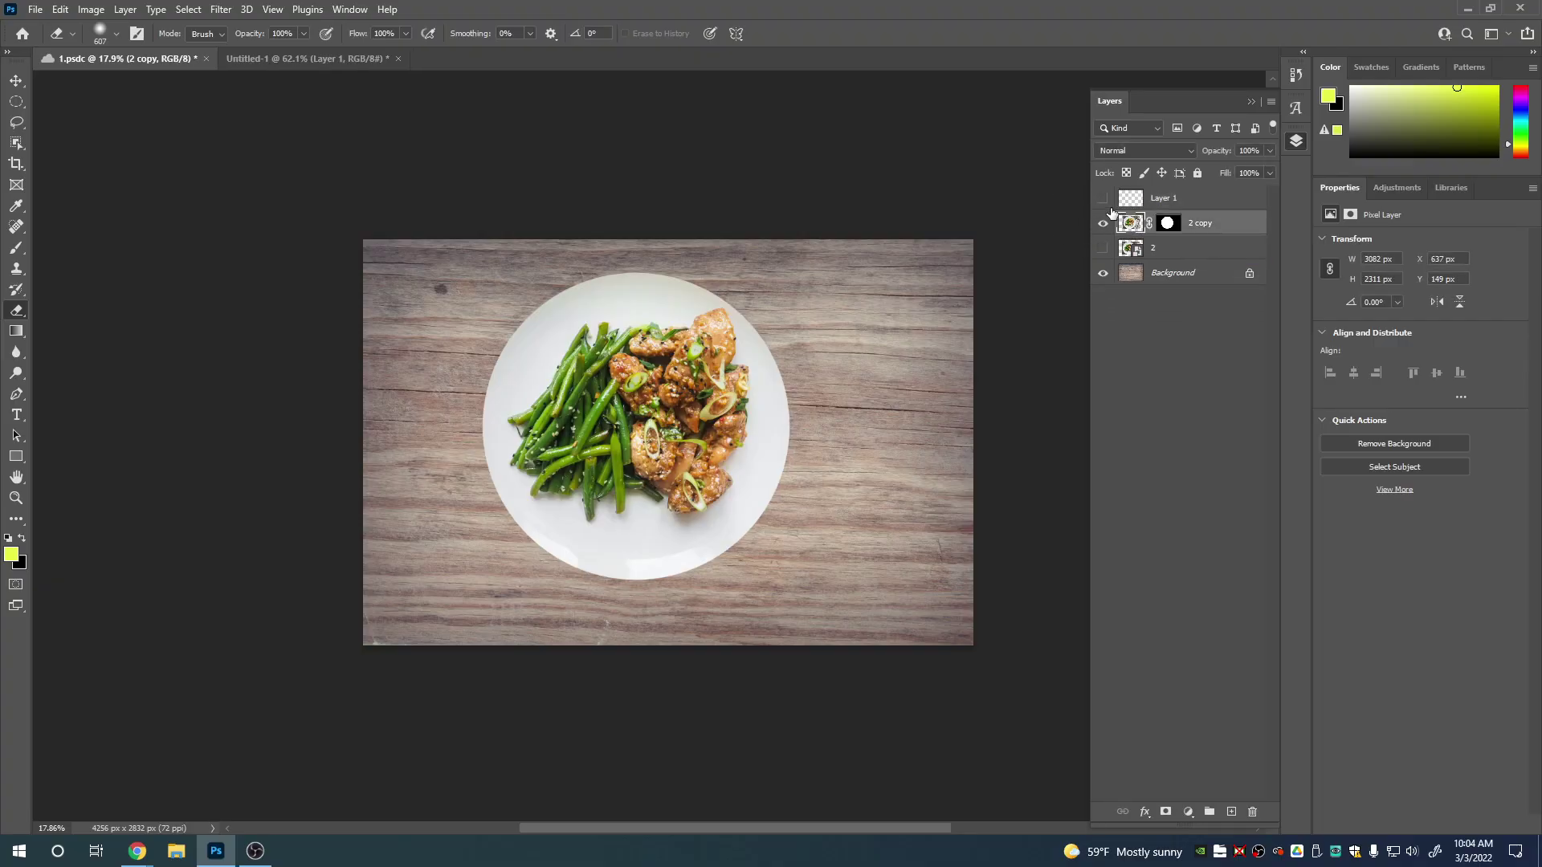
{"action": "left_click", "coordinate": [1102, 197]}
{"action": "mouse_move", "coordinate": [622, 470]}
{"action": "left_mouse_down"}
{"action": "mouse_move", "coordinate": [693, 355]}
{"action": "mouse_move", "coordinate": [609, 412]}
{"action": "mouse_move", "coordinate": [654, 421]}
{"action": "mouse_move", "coordinate": [560, 488]}
{"action": "mouse_move", "coordinate": [669, 376]}
{"action": "mouse_move", "coordinate": [587, 452]}
{"action": "mouse_move", "coordinate": [742, 389]}
{"action": "mouse_move", "coordinate": [648, 463]}
{"action": "left_mouse_up"}
{"action": "key", "text": "ctrl+z"}
{"action": "key", "text": "b"}
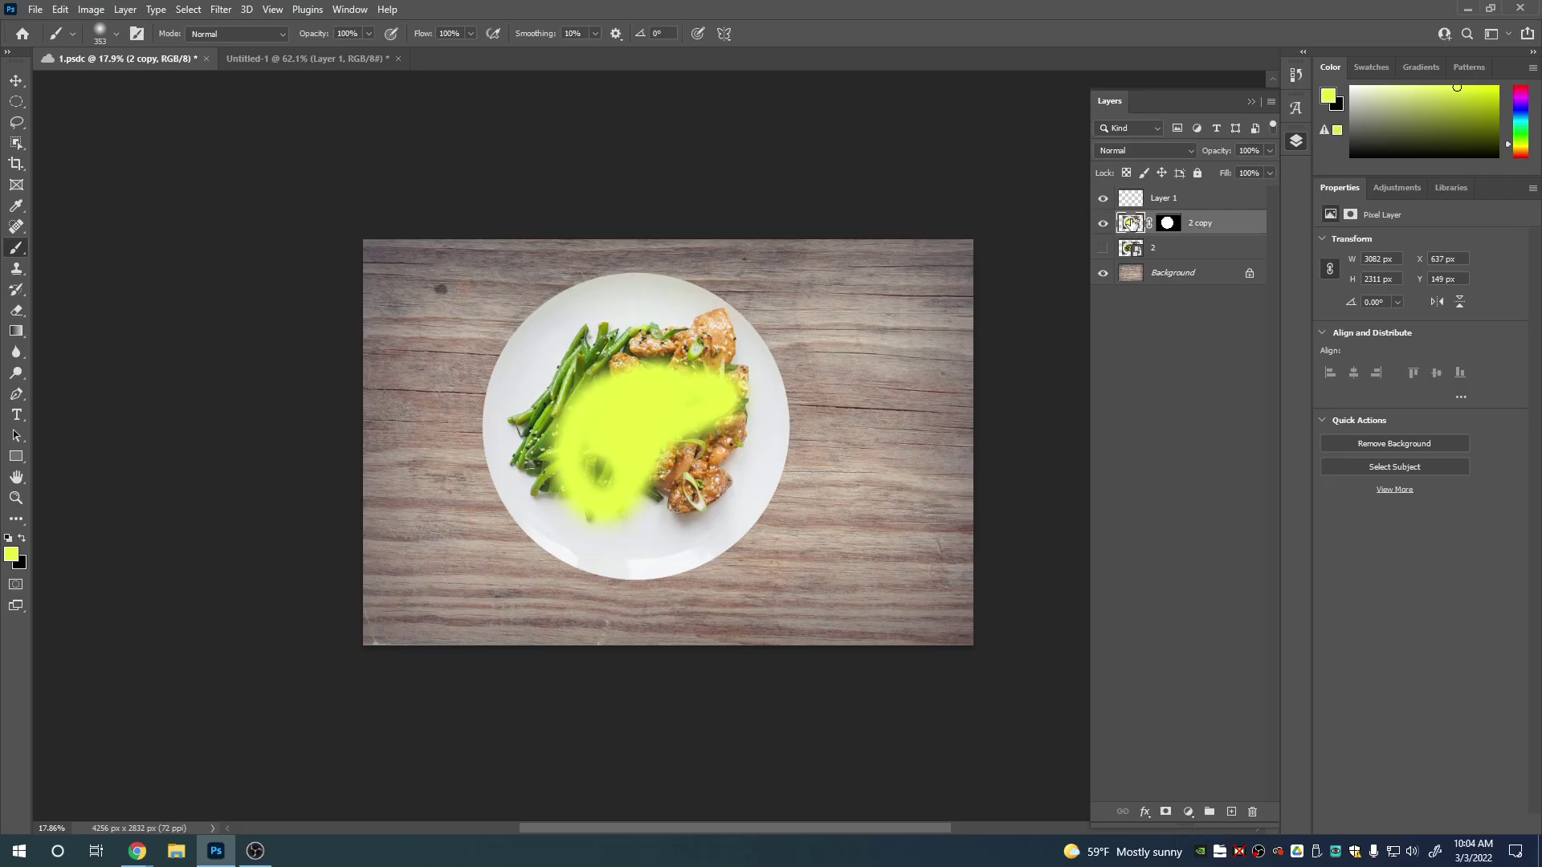
{"action": "key", "text": "ctrl+z"}
Paint yellow over the food on Layer 1 and switch the layer's visibility off and on.
{"action": "left_click", "coordinate": [1165, 197]}
{"action": "mouse_move", "coordinate": [690, 362]}
{"action": "left_mouse_down"}
{"action": "mouse_move", "coordinate": [690, 425]}
{"action": "mouse_move", "coordinate": [610, 435]}
{"action": "mouse_move", "coordinate": [703, 434]}
{"action": "mouse_move", "coordinate": [635, 498]}
{"action": "mouse_move", "coordinate": [682, 458]}
{"action": "mouse_move", "coordinate": [725, 372]}
{"action": "mouse_move", "coordinate": [609, 420]}
{"action": "mouse_move", "coordinate": [599, 405]}
{"action": "left_mouse_up"}
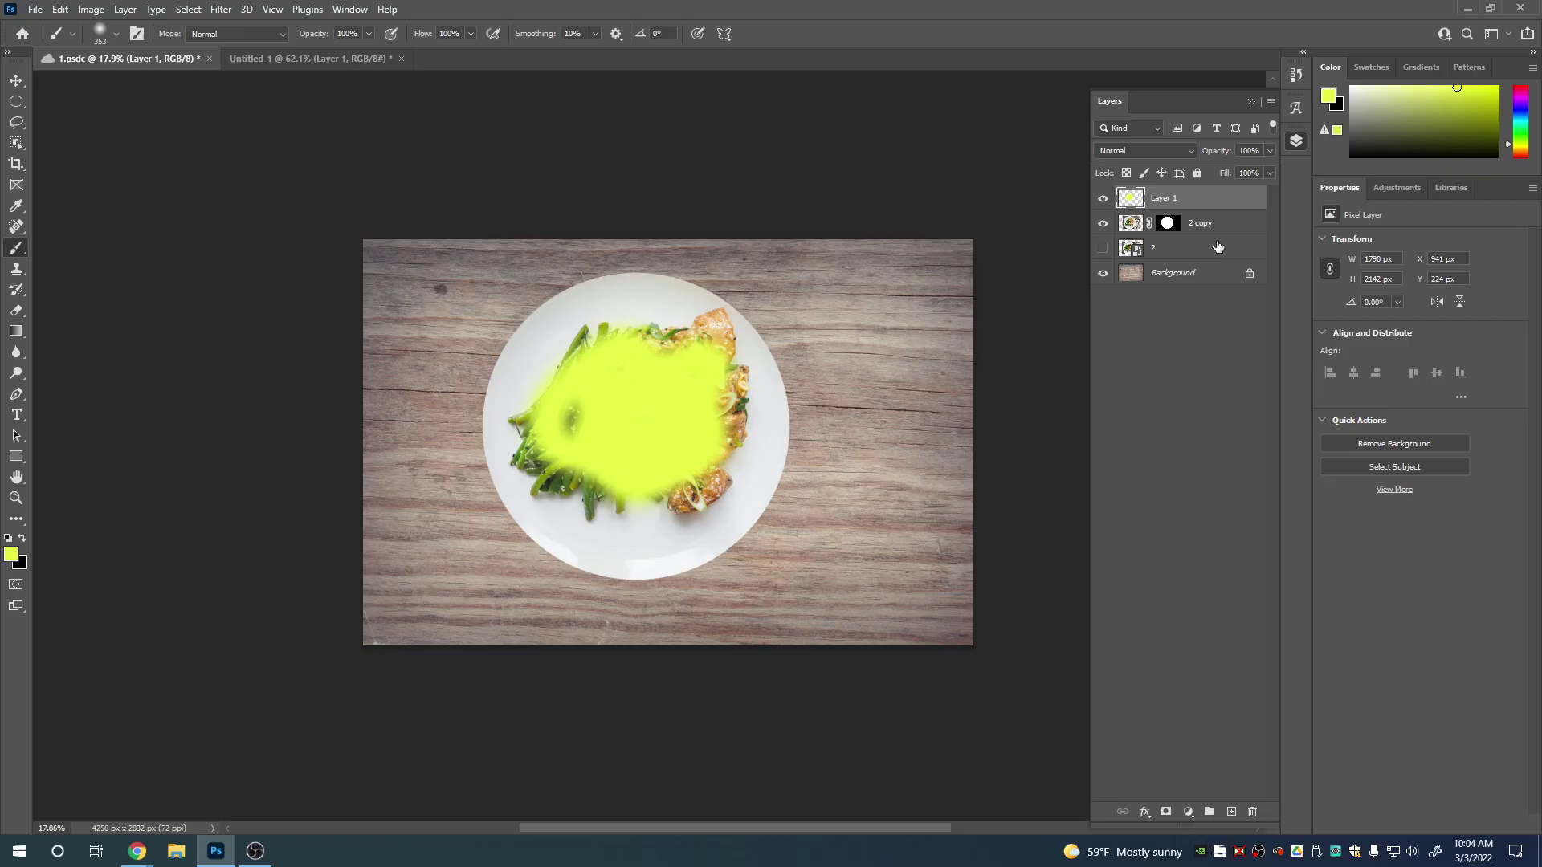
{"action": "left_click", "coordinate": [1103, 198]}
{"action": "left_click", "coordinate": [1103, 199]}
Erase the yellow paint over the food on Layer 1 and delete the layer.
{"action": "key", "text": "e"}
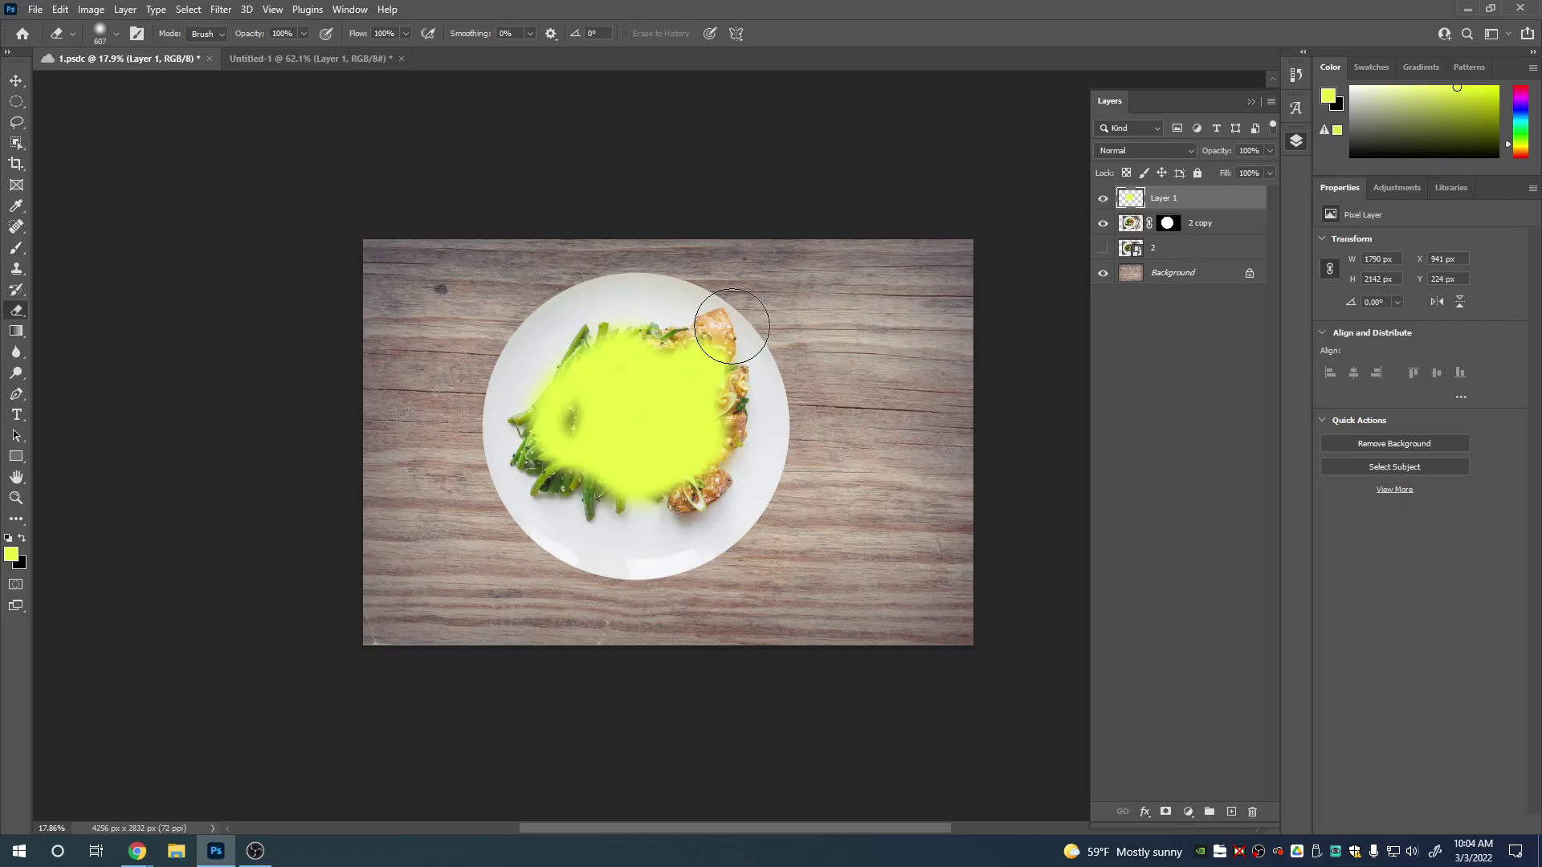
{"action": "left_click_drag", "start_coordinate": [732, 326], "coordinate": [635, 346]}
{"action": "mouse_move", "coordinate": [1208, 205]}
{"action": "left_mouse_down"}
{"action": "mouse_move", "coordinate": [1205, 645]}
{"action": "mouse_move", "coordinate": [1269, 817]}
{"action": "mouse_move", "coordinate": [1252, 812]}
{"action": "left_mouse_up"}
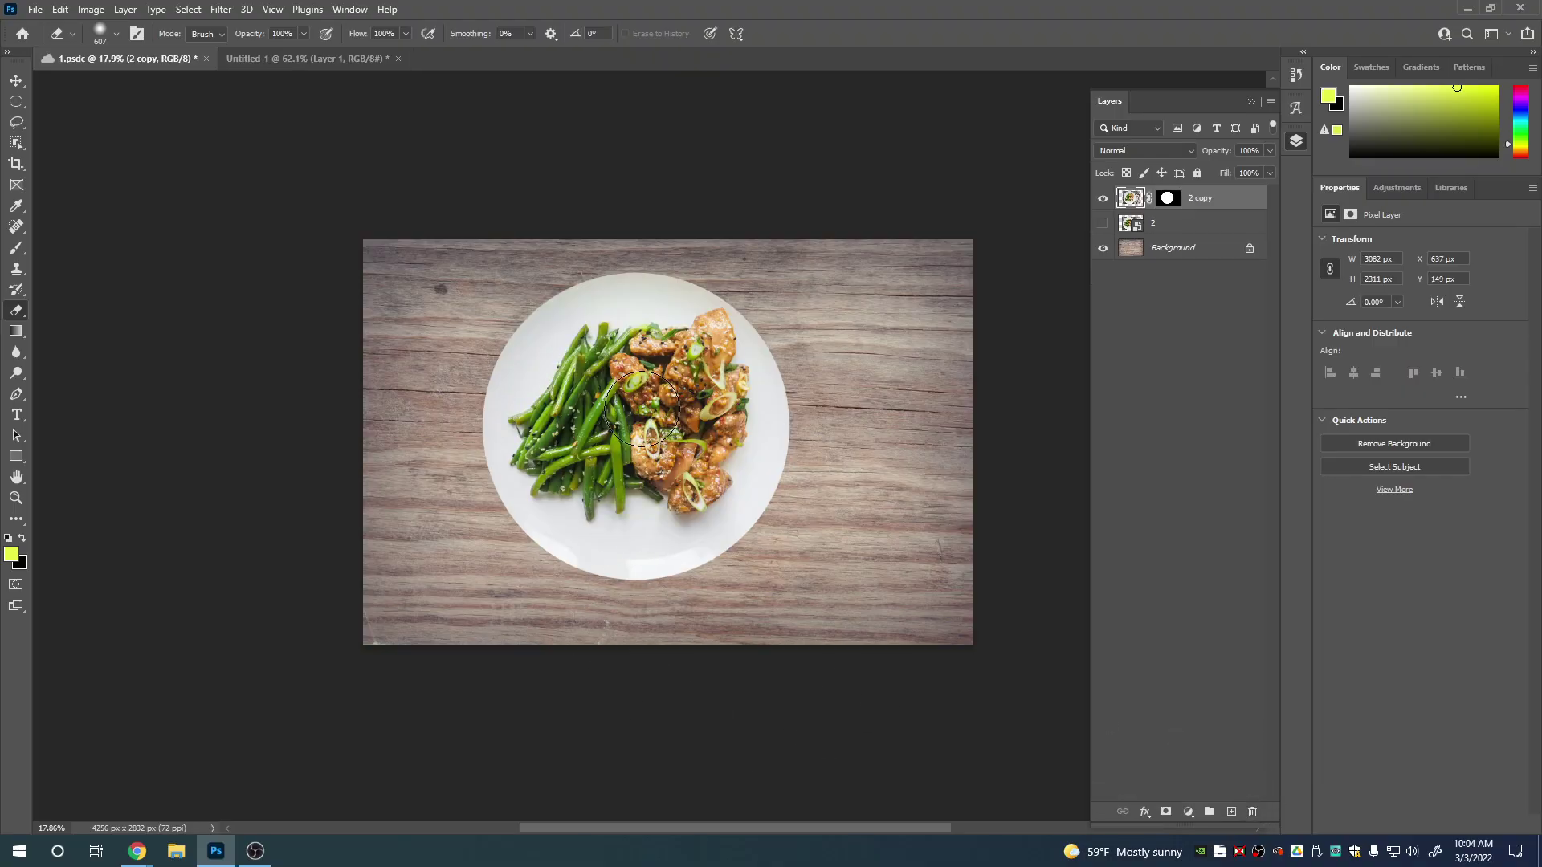
Raise the brightness of layer 2 copy with a direct Brightness/Contrast adjustment, and undo it.
{"action": "key", "text": "v"}
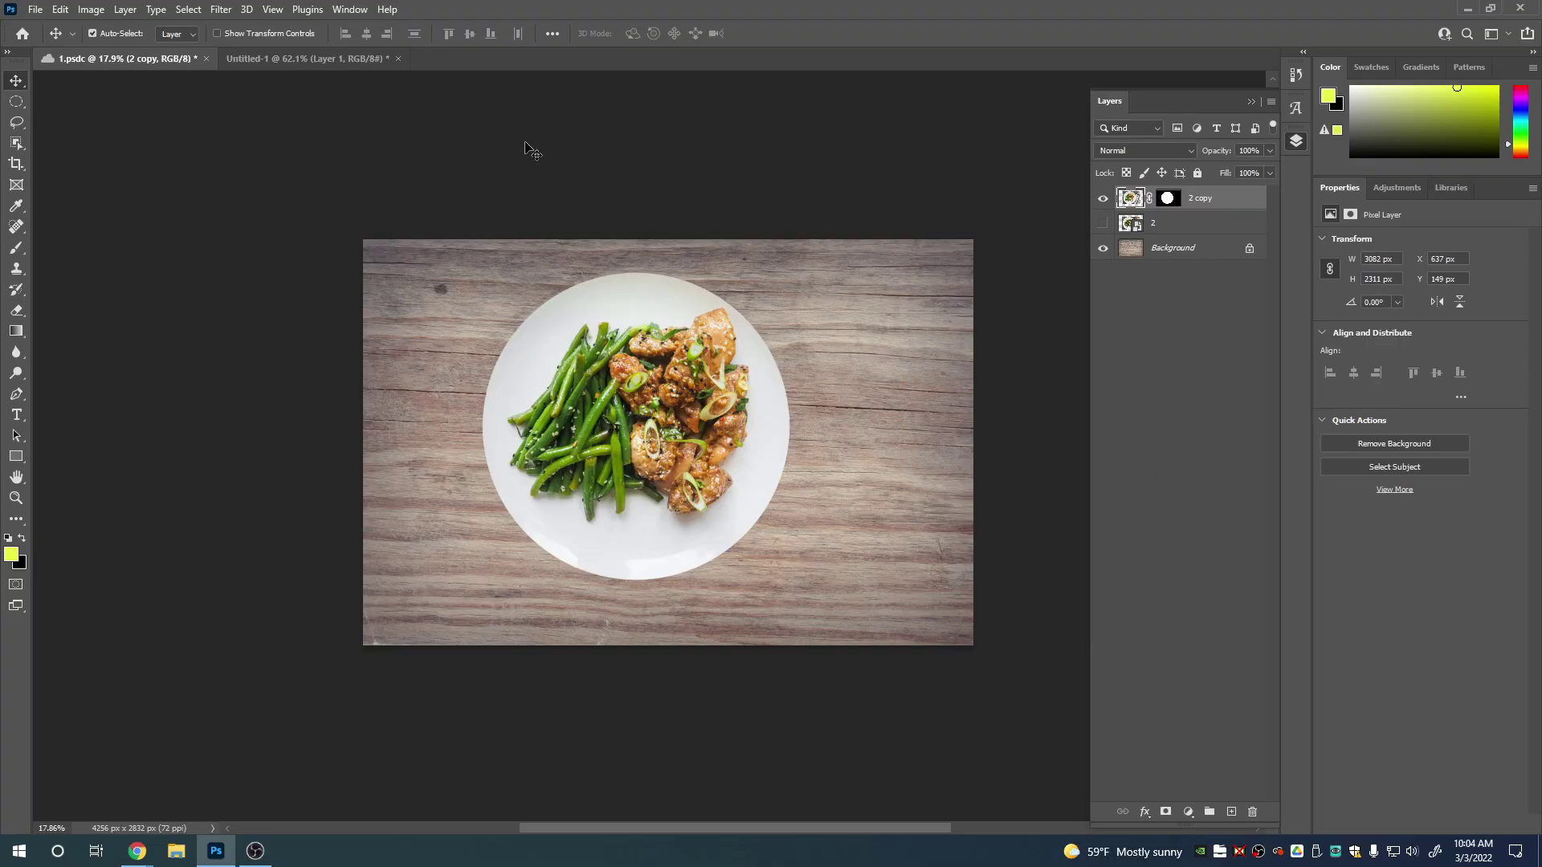
{"action": "left_click", "coordinate": [89, 9]}
{"action": "mouse_move", "coordinate": [135, 50]}
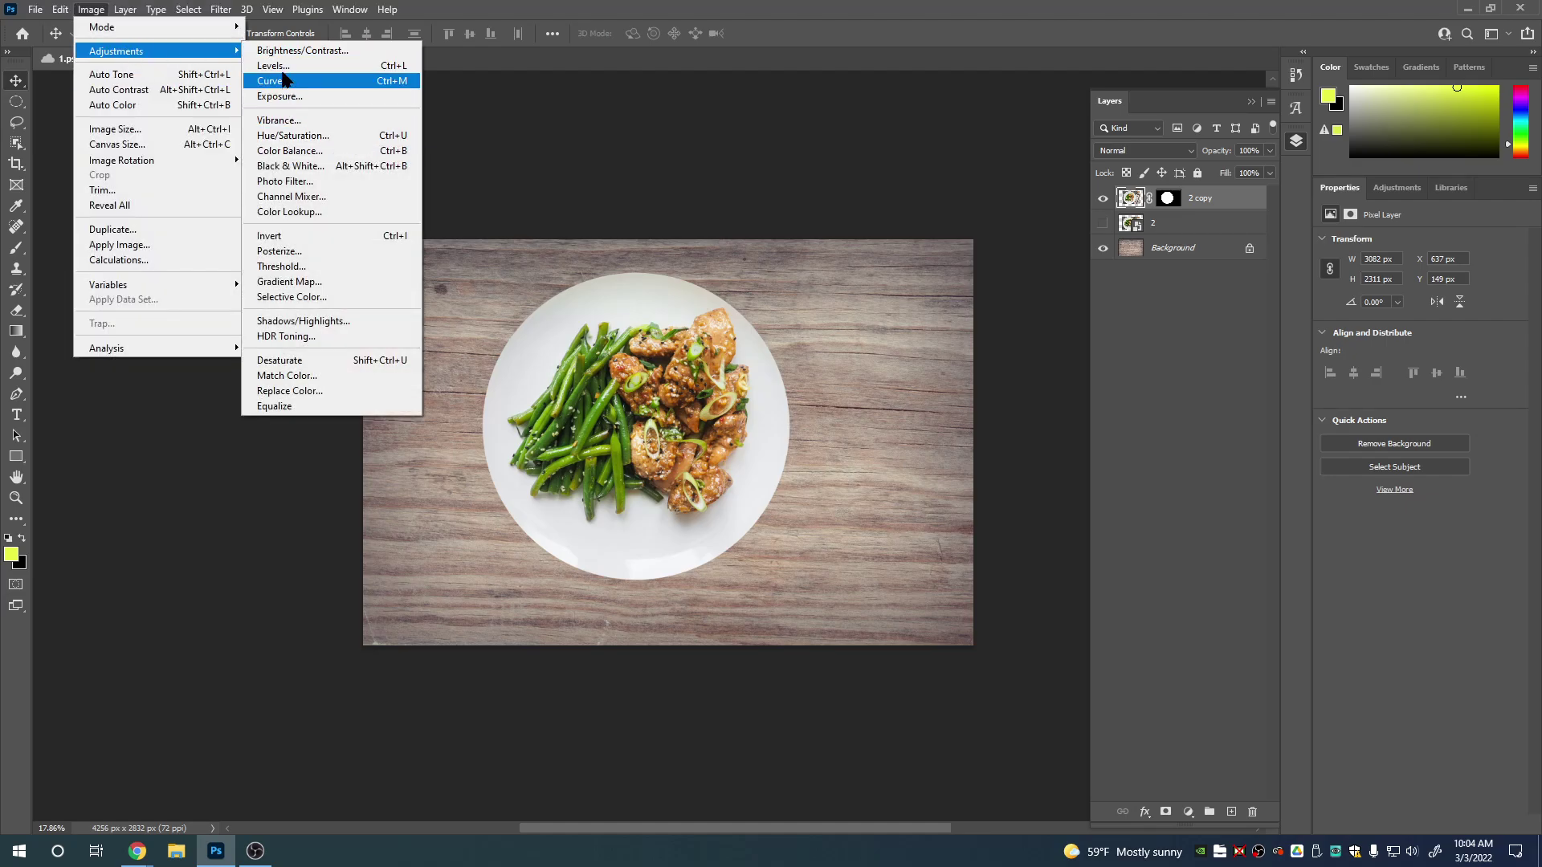
{"action": "left_click", "coordinate": [302, 50]}
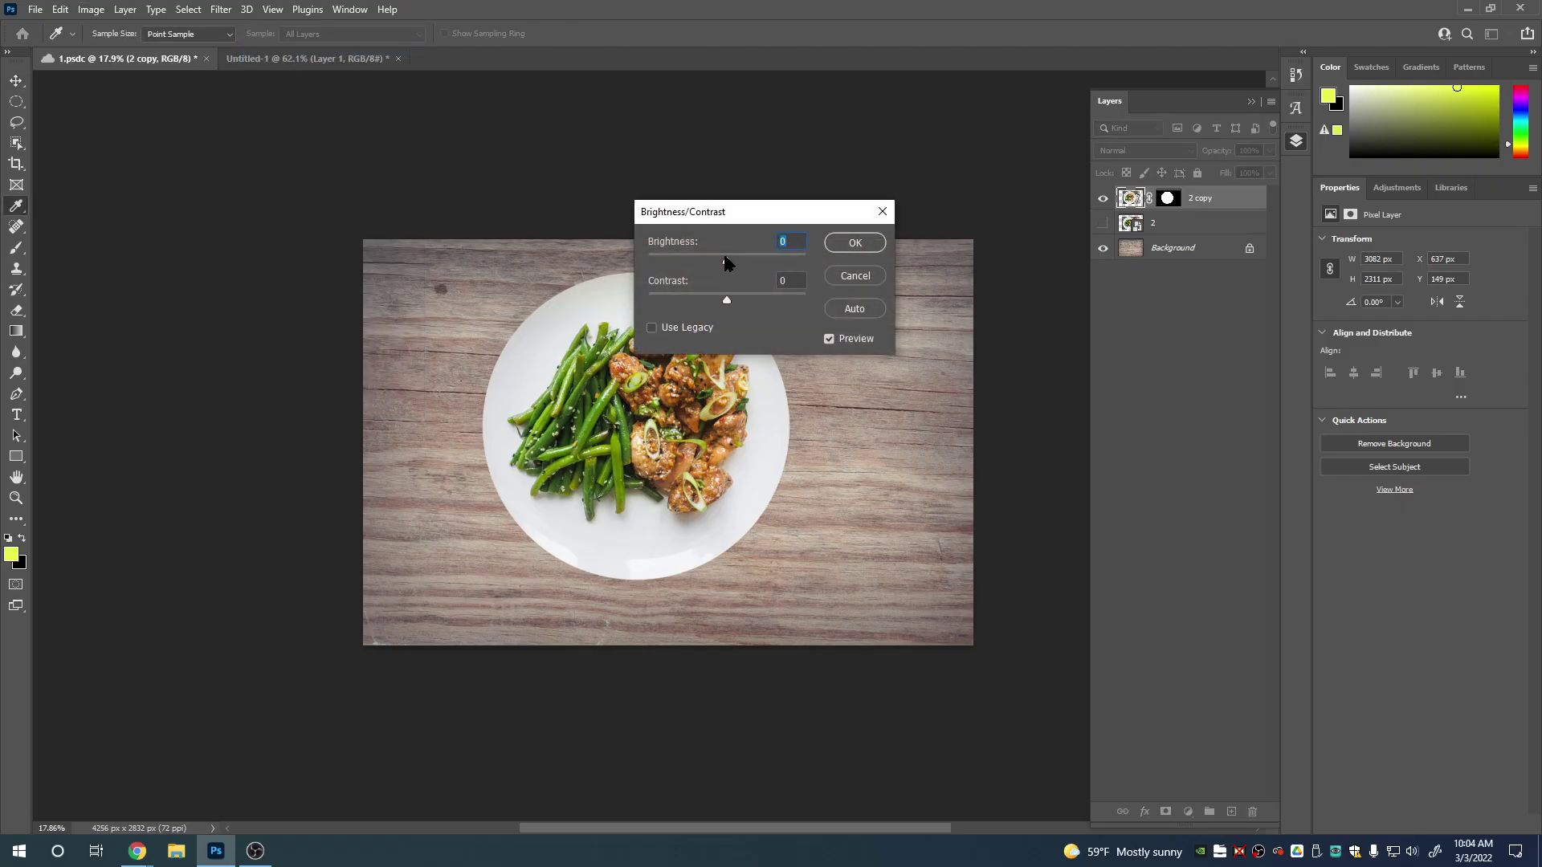
{"action": "left_click_drag", "start_coordinate": [724, 259], "coordinate": [780, 261]}
{"action": "left_click", "coordinate": [855, 242]}
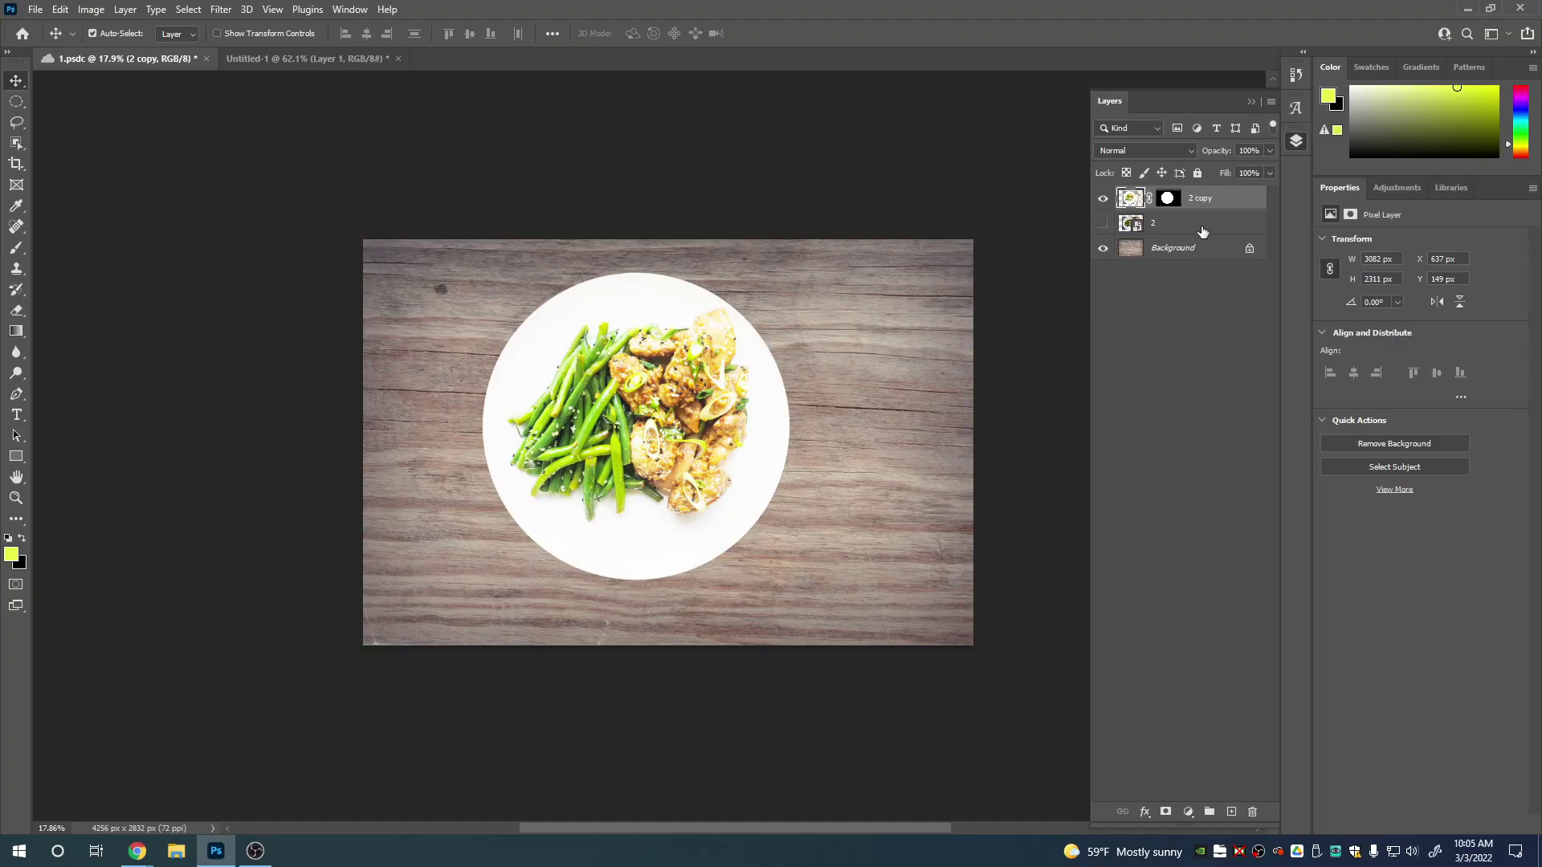
{"action": "key", "text": "ctrl+z"}
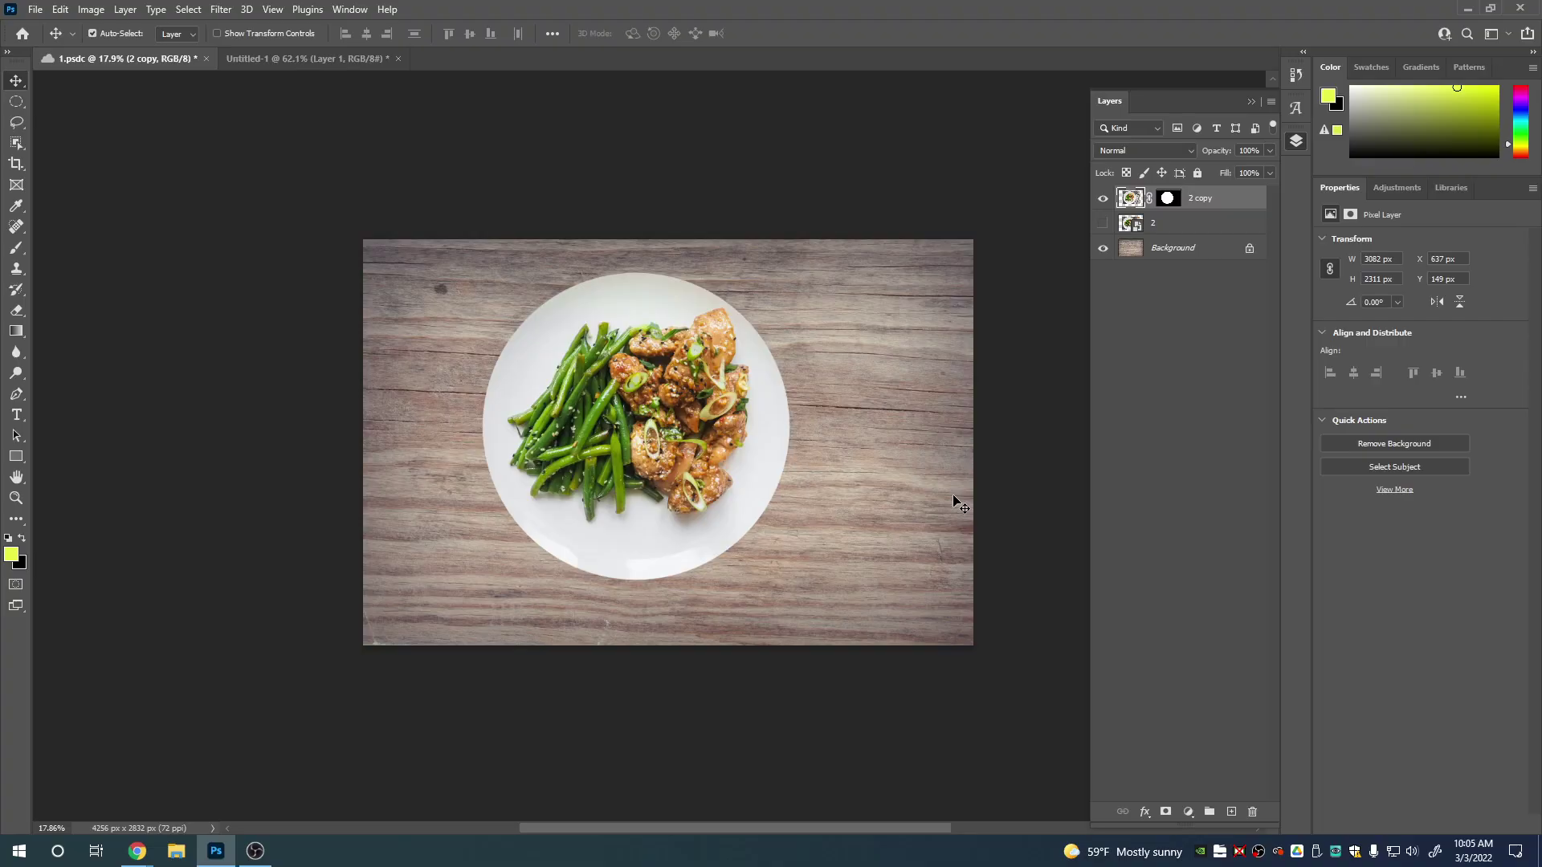
Add a Brightness/Contrast adjustment layer with brightness 75 above layer 2 copy and clip it to that layer.
{"action": "left_click", "coordinate": [1195, 807]}
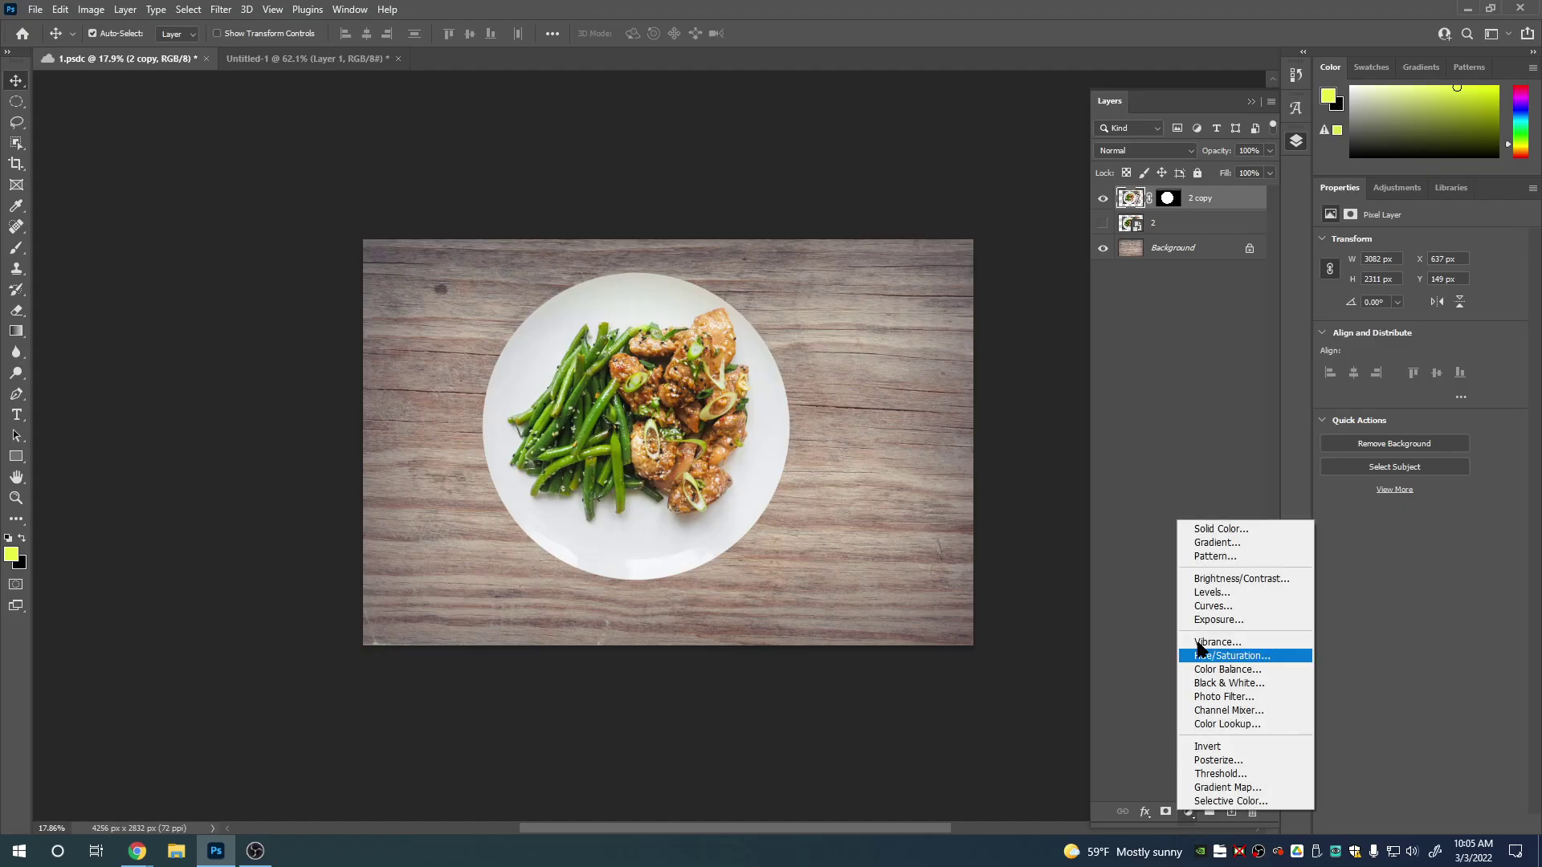
{"action": "left_click", "coordinate": [1240, 579]}
{"action": "left_click_drag", "start_coordinate": [1419, 283], "coordinate": [1469, 286]}
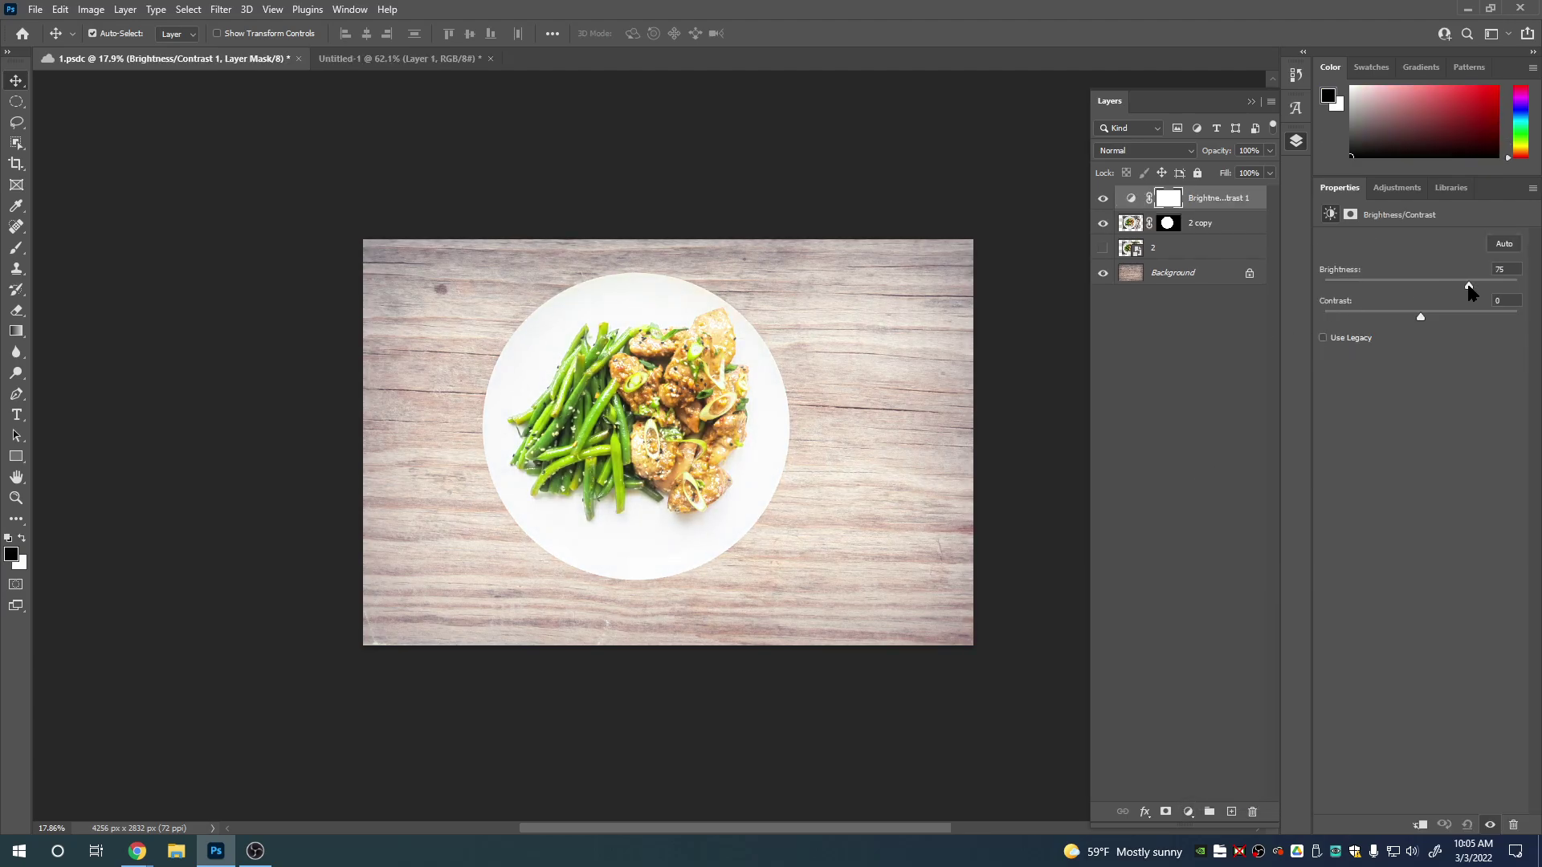
{"action": "left_click", "coordinate": [1231, 202], "text": "alt"}
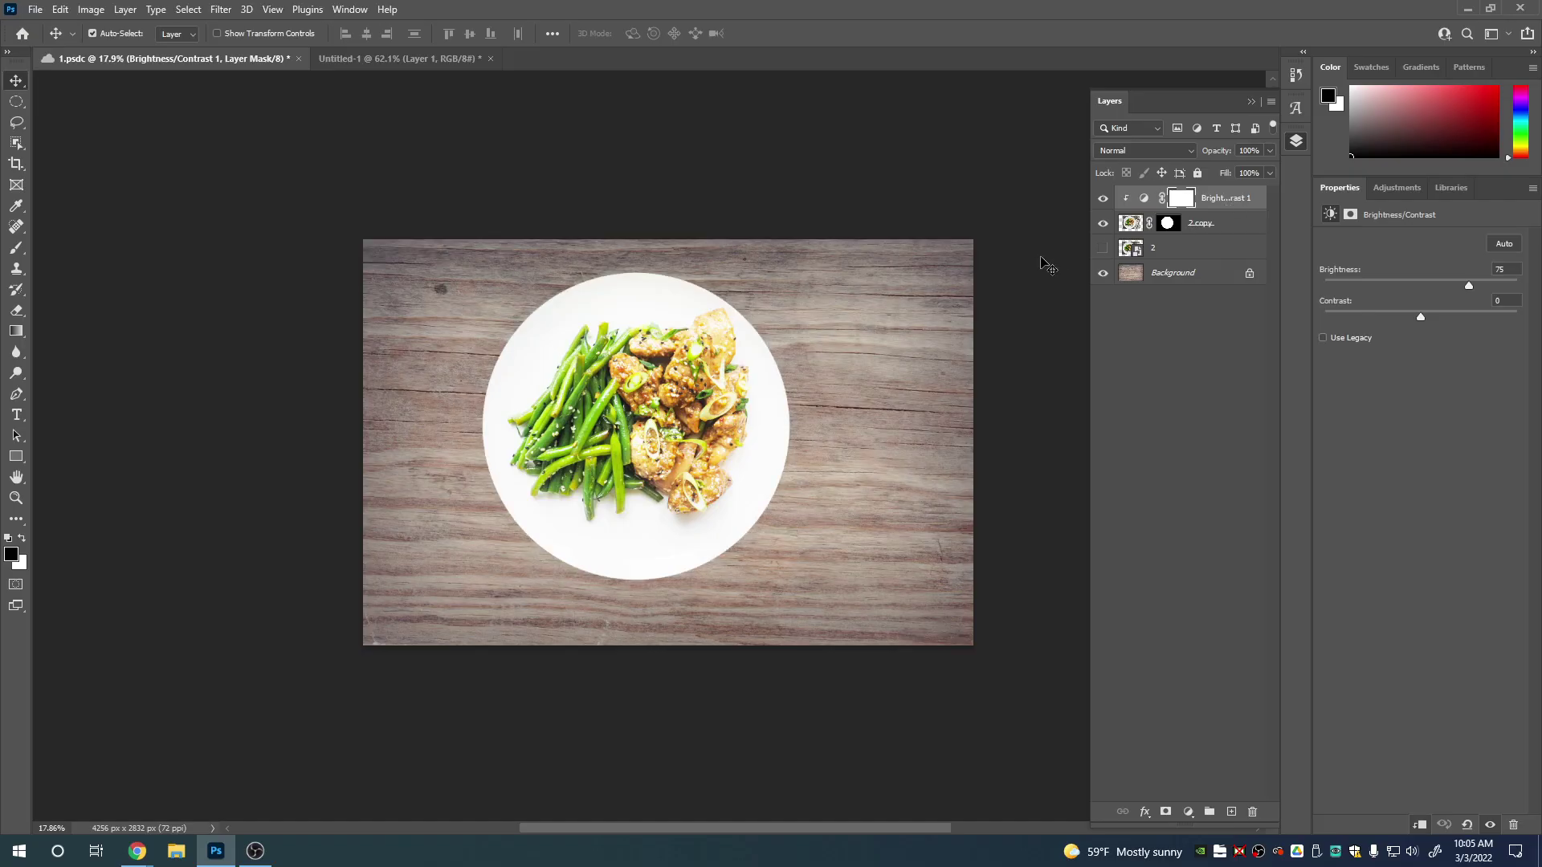
Compare the plate with and without the clipped Brightness/Contrast adjustment by toggling the adjustment layer's visibility.
{"action": "left_click", "coordinate": [1103, 199]}
{"action": "left_click", "coordinate": [1103, 199]}
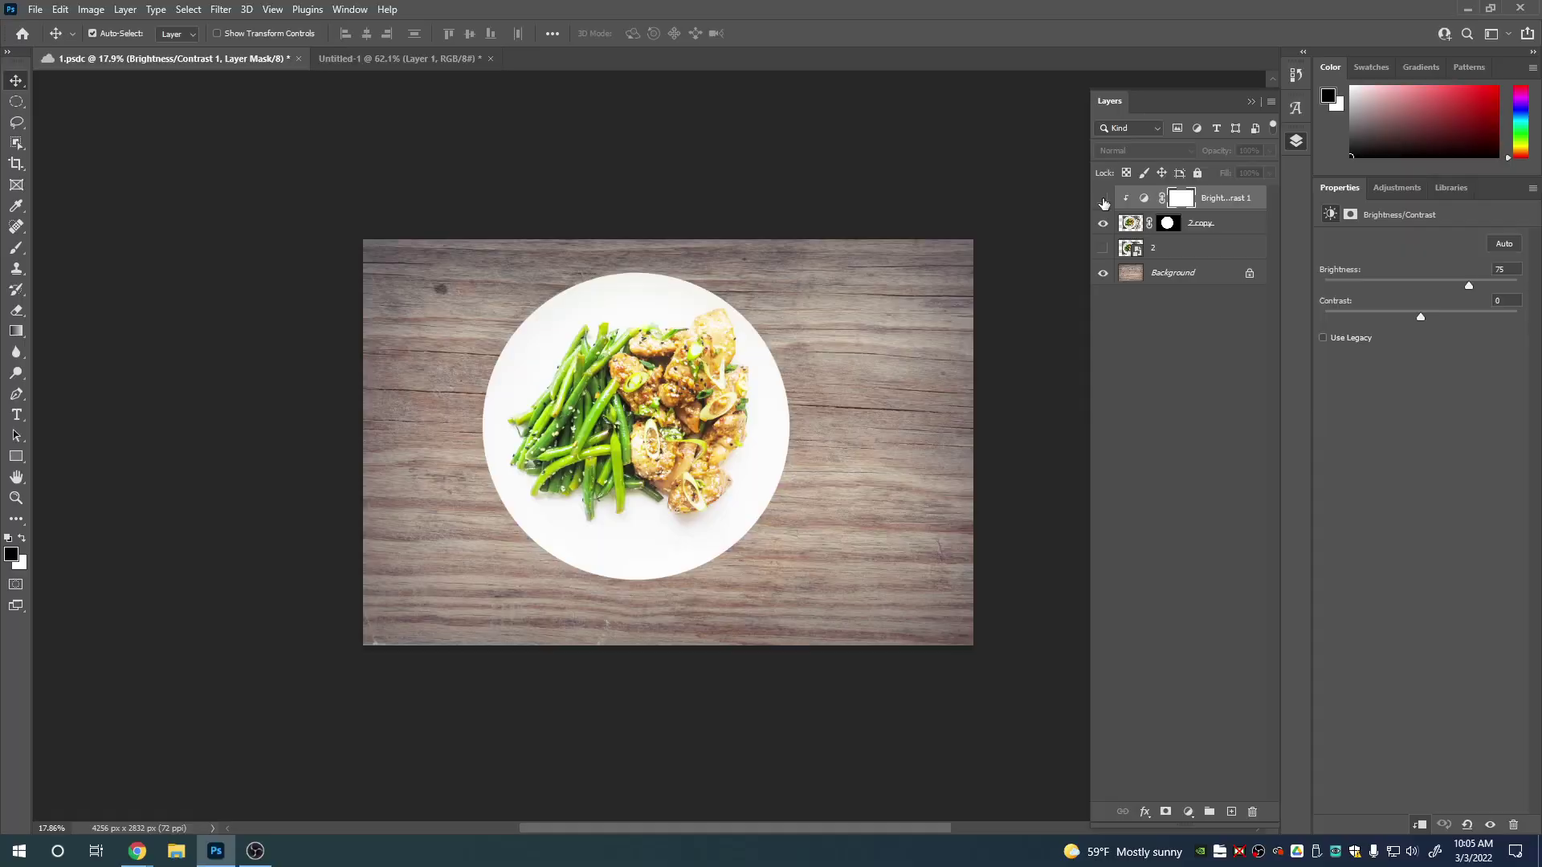
{"action": "left_click", "coordinate": [1104, 201]}
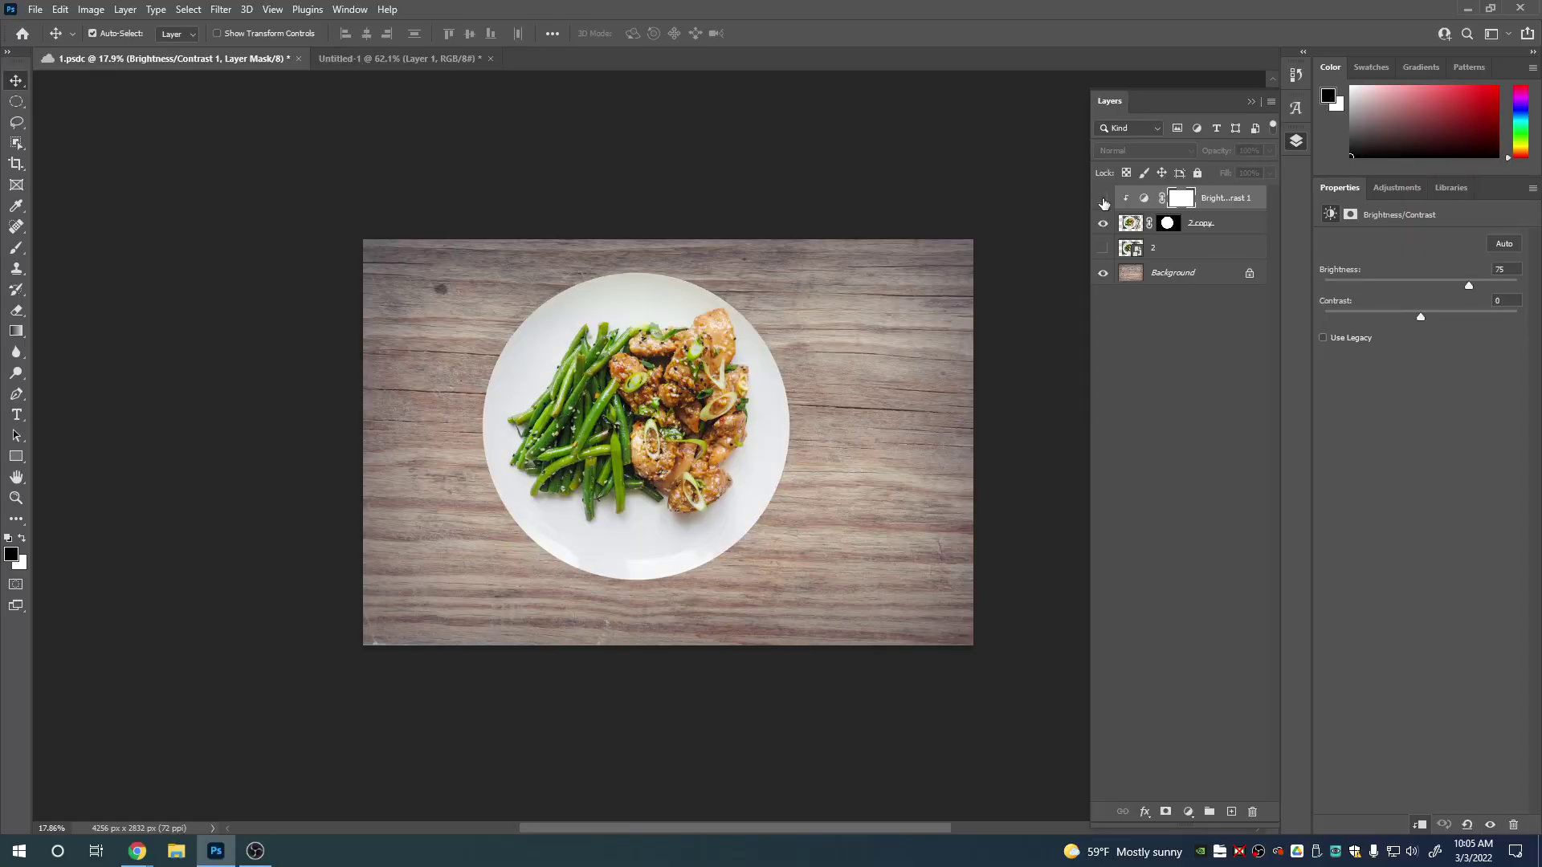
Toggle the clipped Brightness/Contrast adjustment layer's visibility again and lower its brightness.
{"action": "left_click", "coordinate": [1104, 200]}
{"action": "left_click", "coordinate": [1104, 201]}
{"action": "left_click", "coordinate": [1104, 201]}
{"action": "left_click_drag", "start_coordinate": [1471, 286], "coordinate": [1432, 286]}
Delete the clipped Brightness/Contrast adjustment layer and move the plate on layer 2 copy slightly down and right, to about X 816 px, Y 261 px.
{"action": "left_click_drag", "start_coordinate": [1204, 206], "coordinate": [1252, 812]}
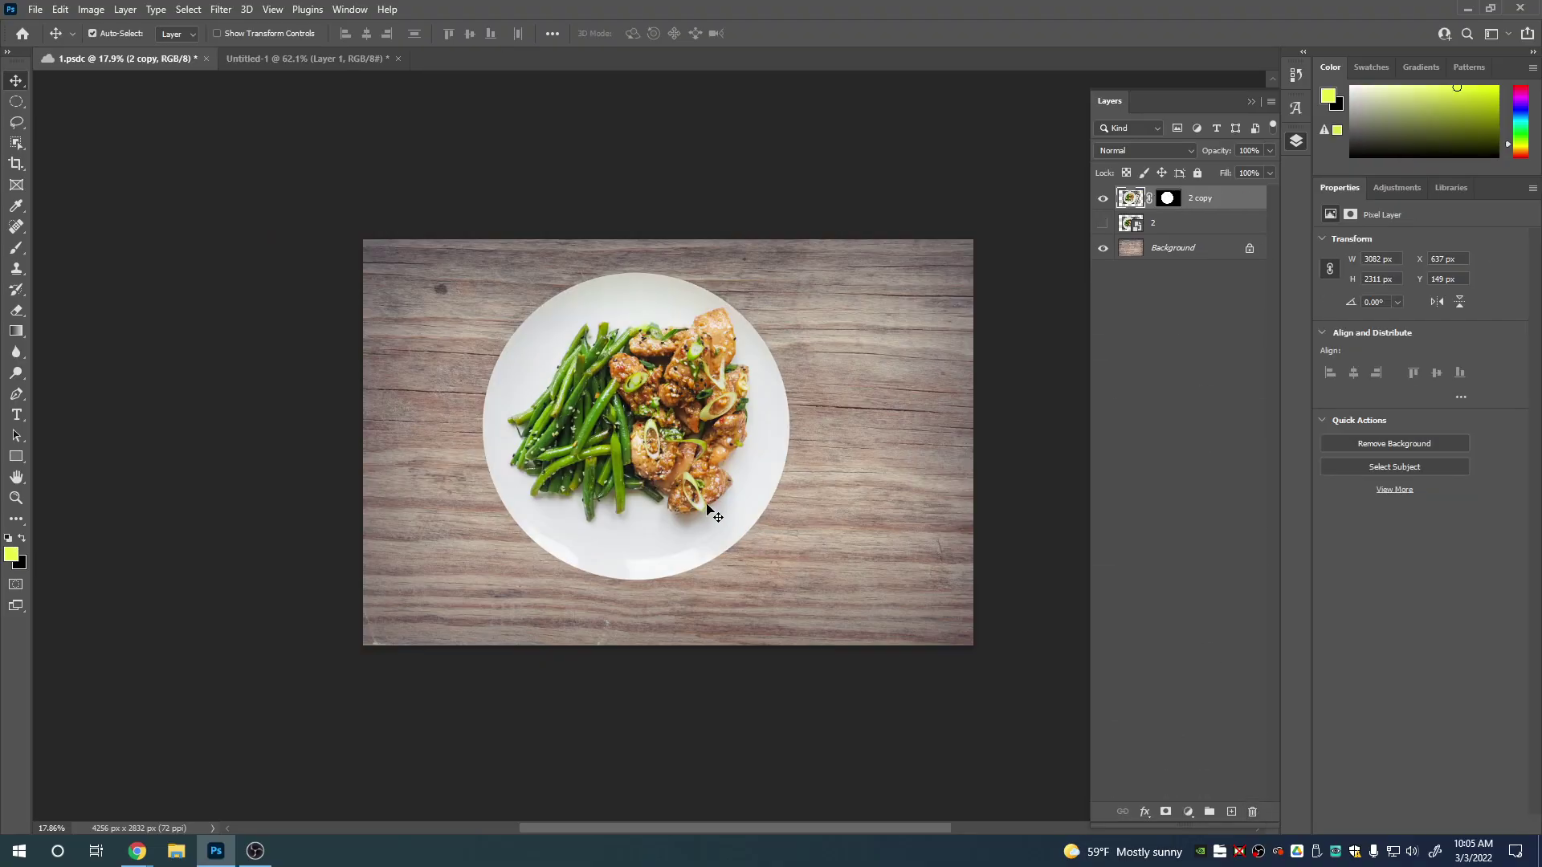
{"action": "left_click_drag", "start_coordinate": [647, 444], "coordinate": [673, 460]}
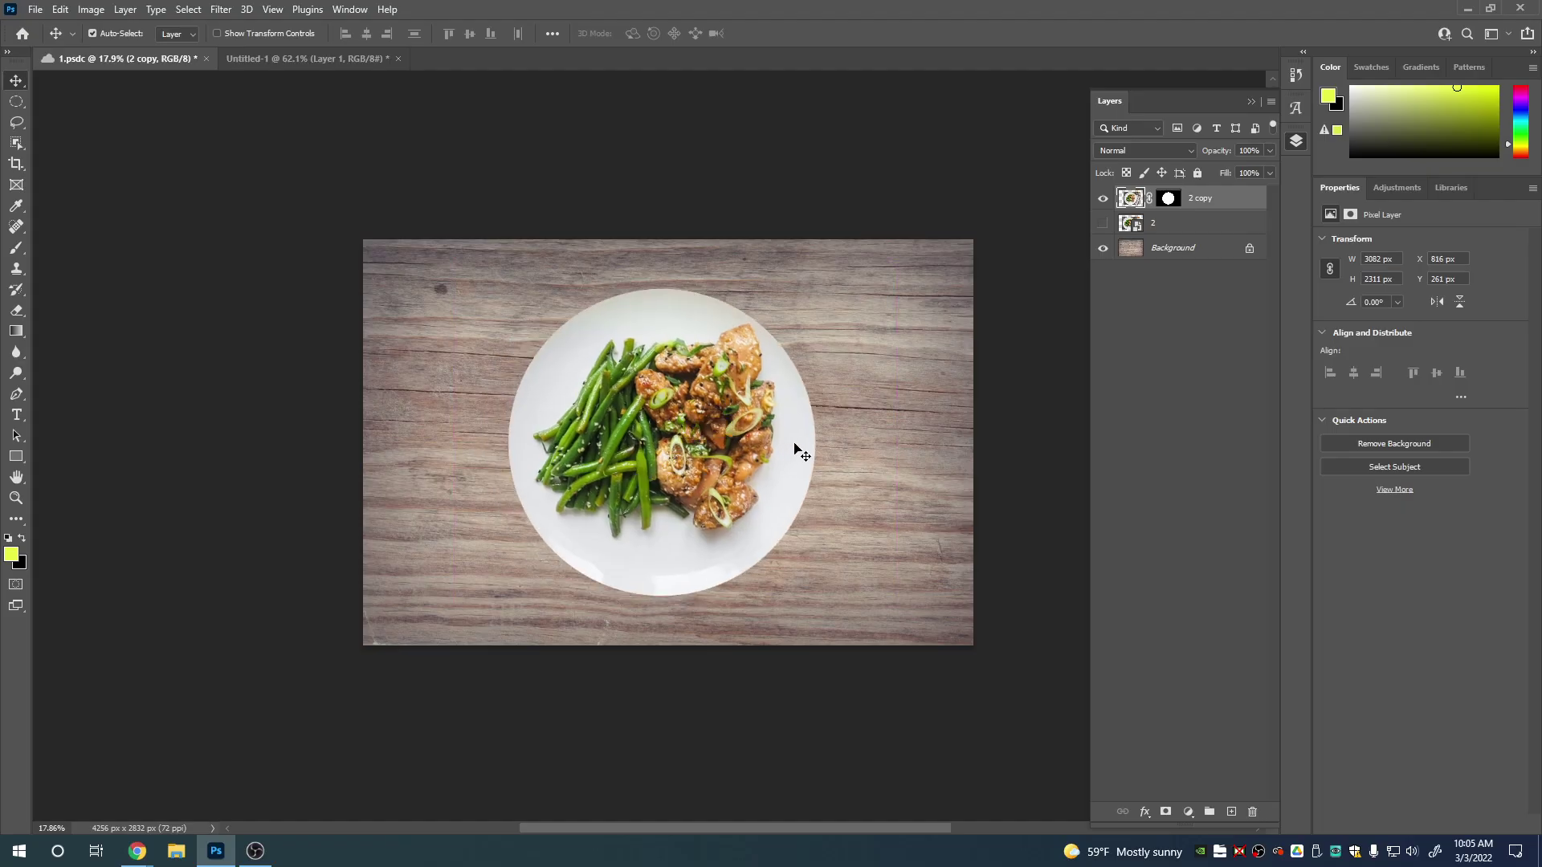
Convert the masked layer 2 copy to a Smart Object.
{"action": "right_click", "coordinate": [1243, 204]}
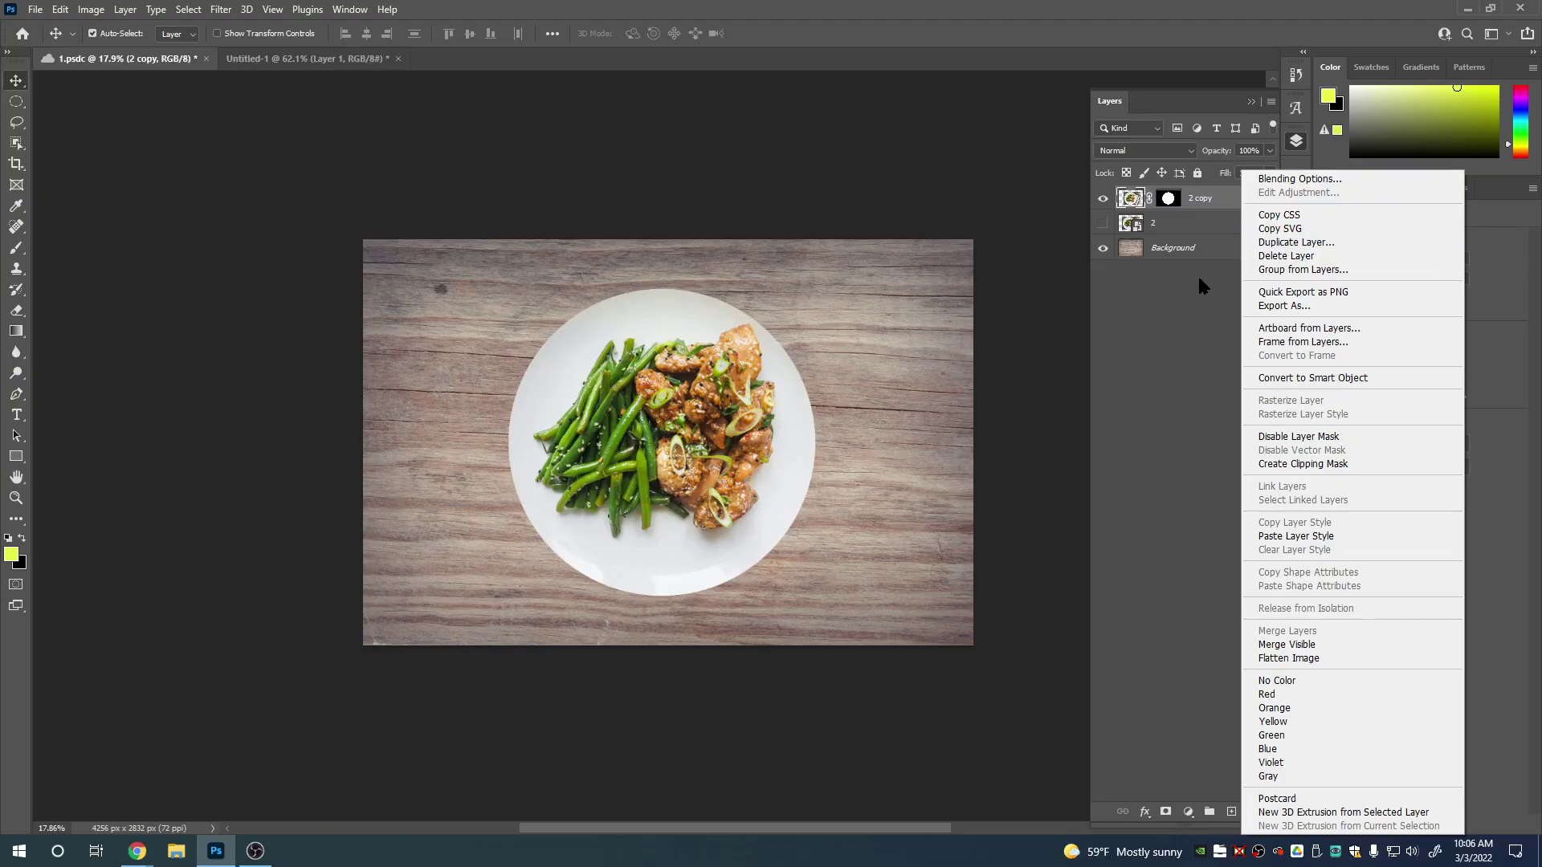
{"action": "right_click", "coordinate": [1213, 196]}
{"action": "right_click", "coordinate": [1214, 197]}
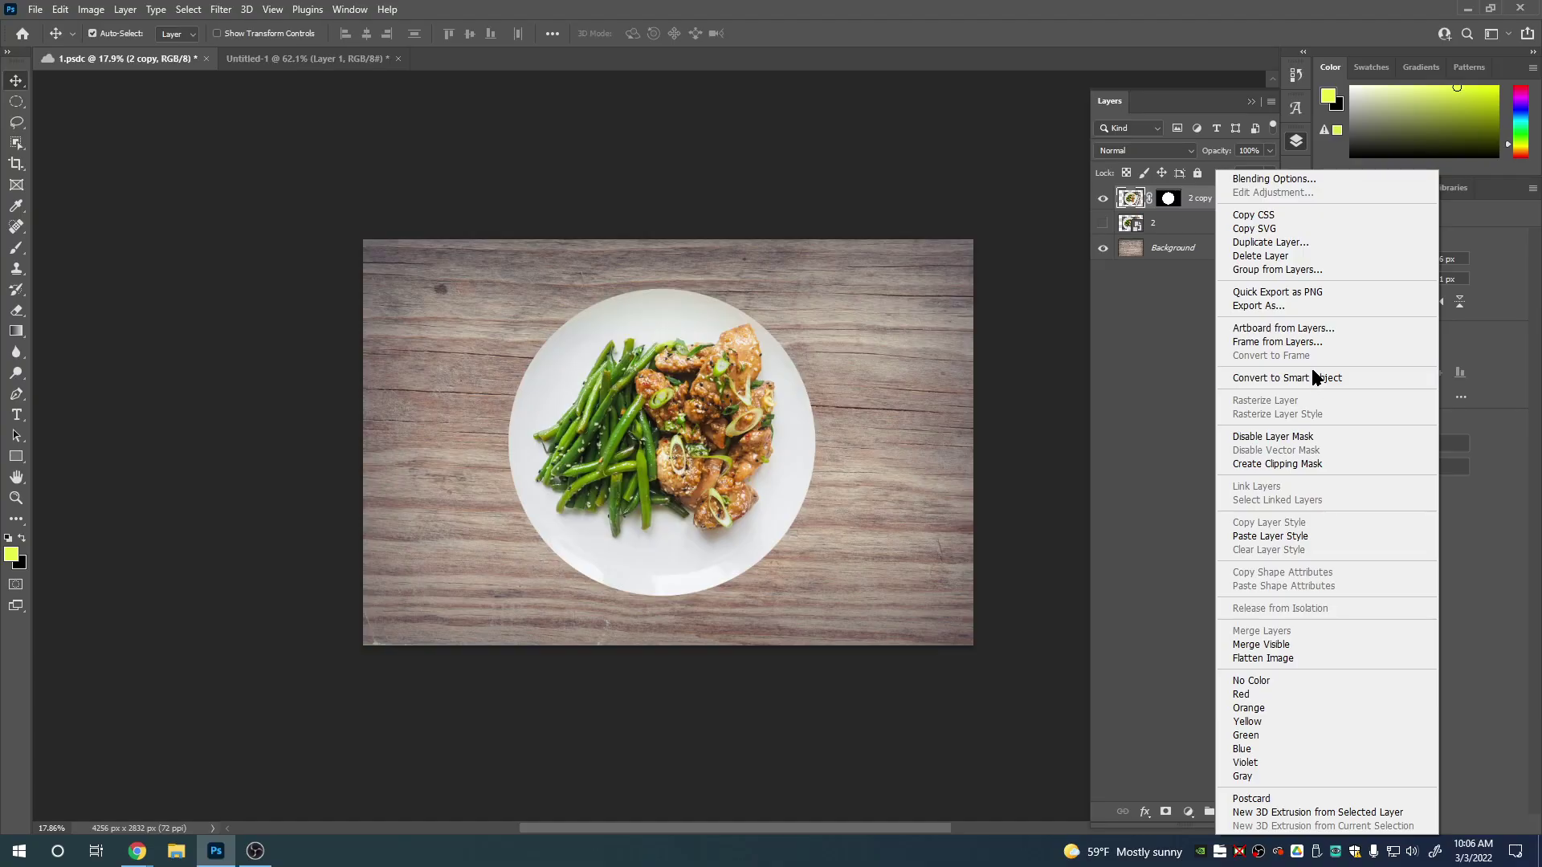
{"action": "left_click", "coordinate": [1321, 378]}
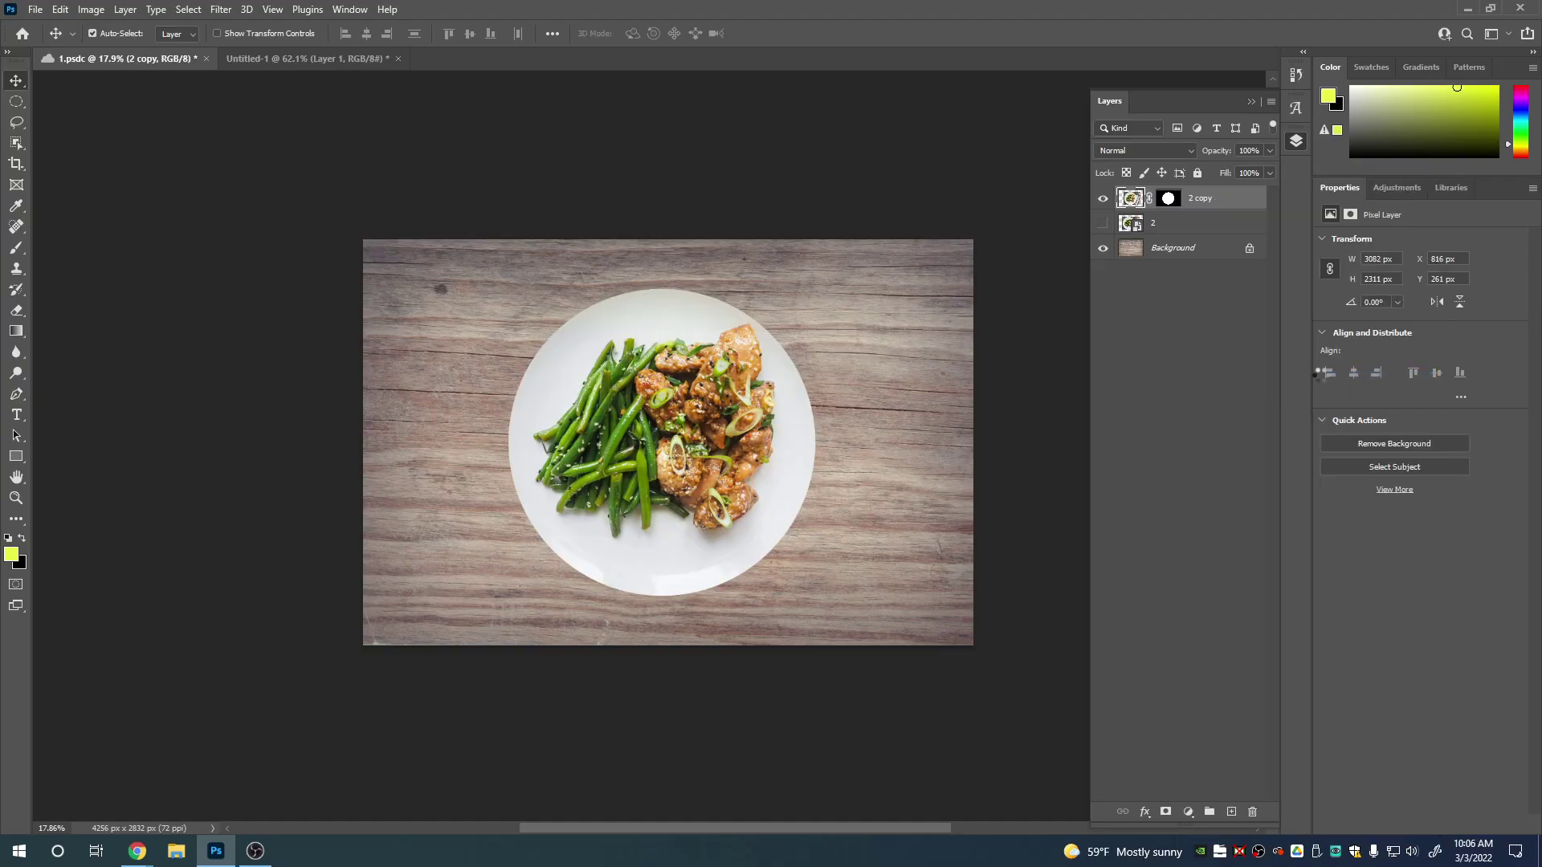
Apply a Brightness/Contrast adjustment with brightness 49 to the layer 2 copy Smart Object as a smart filter.
{"action": "left_click", "coordinate": [91, 9]}
{"action": "mouse_move", "coordinate": [160, 51]}
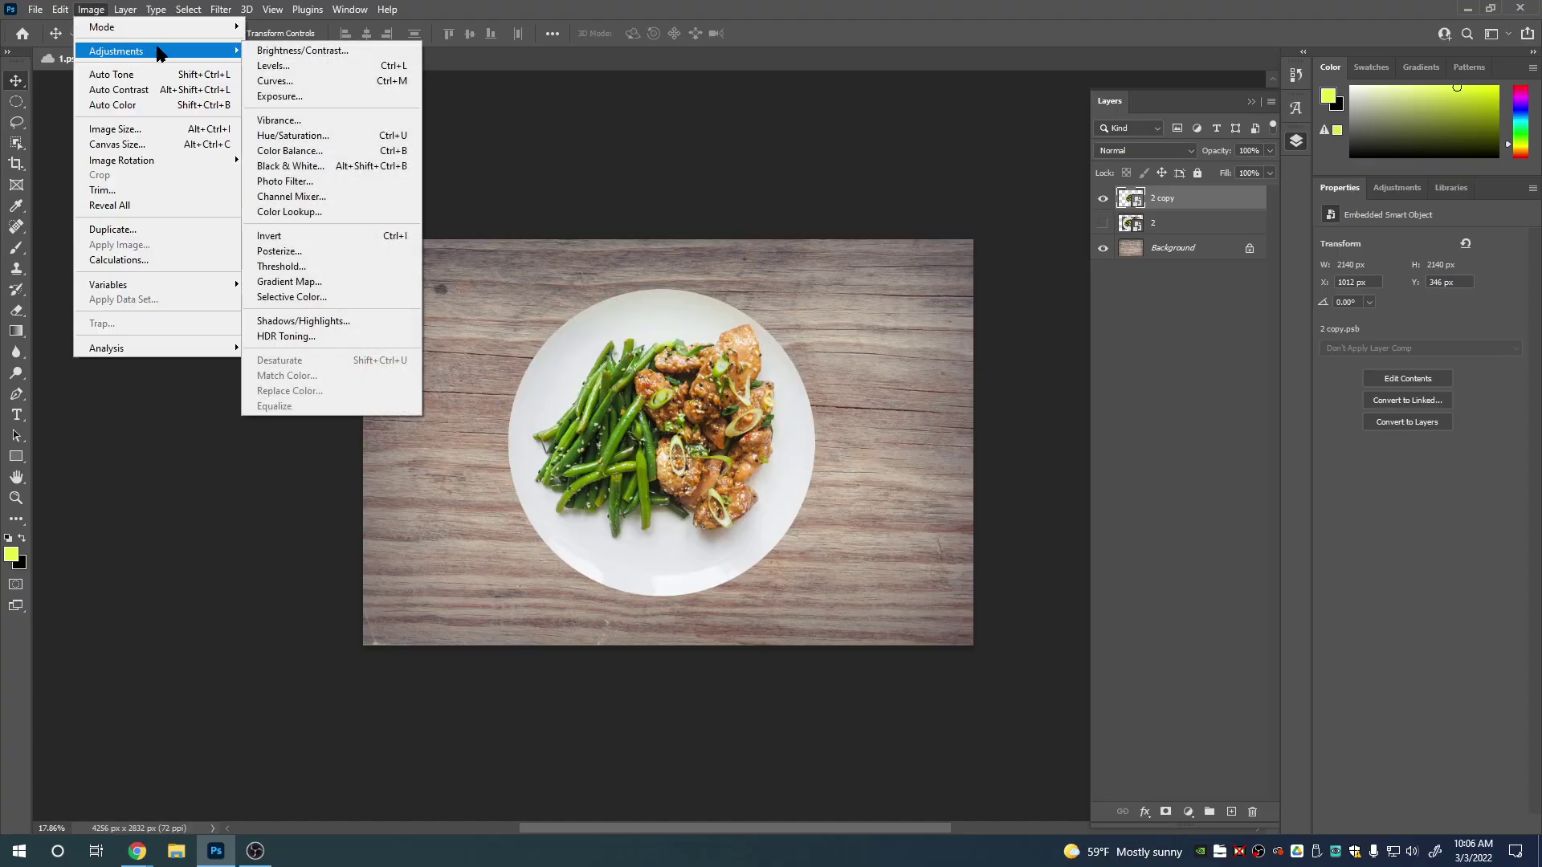
{"action": "left_click", "coordinate": [283, 50]}
{"action": "left_click_drag", "start_coordinate": [727, 257], "coordinate": [752, 262]}
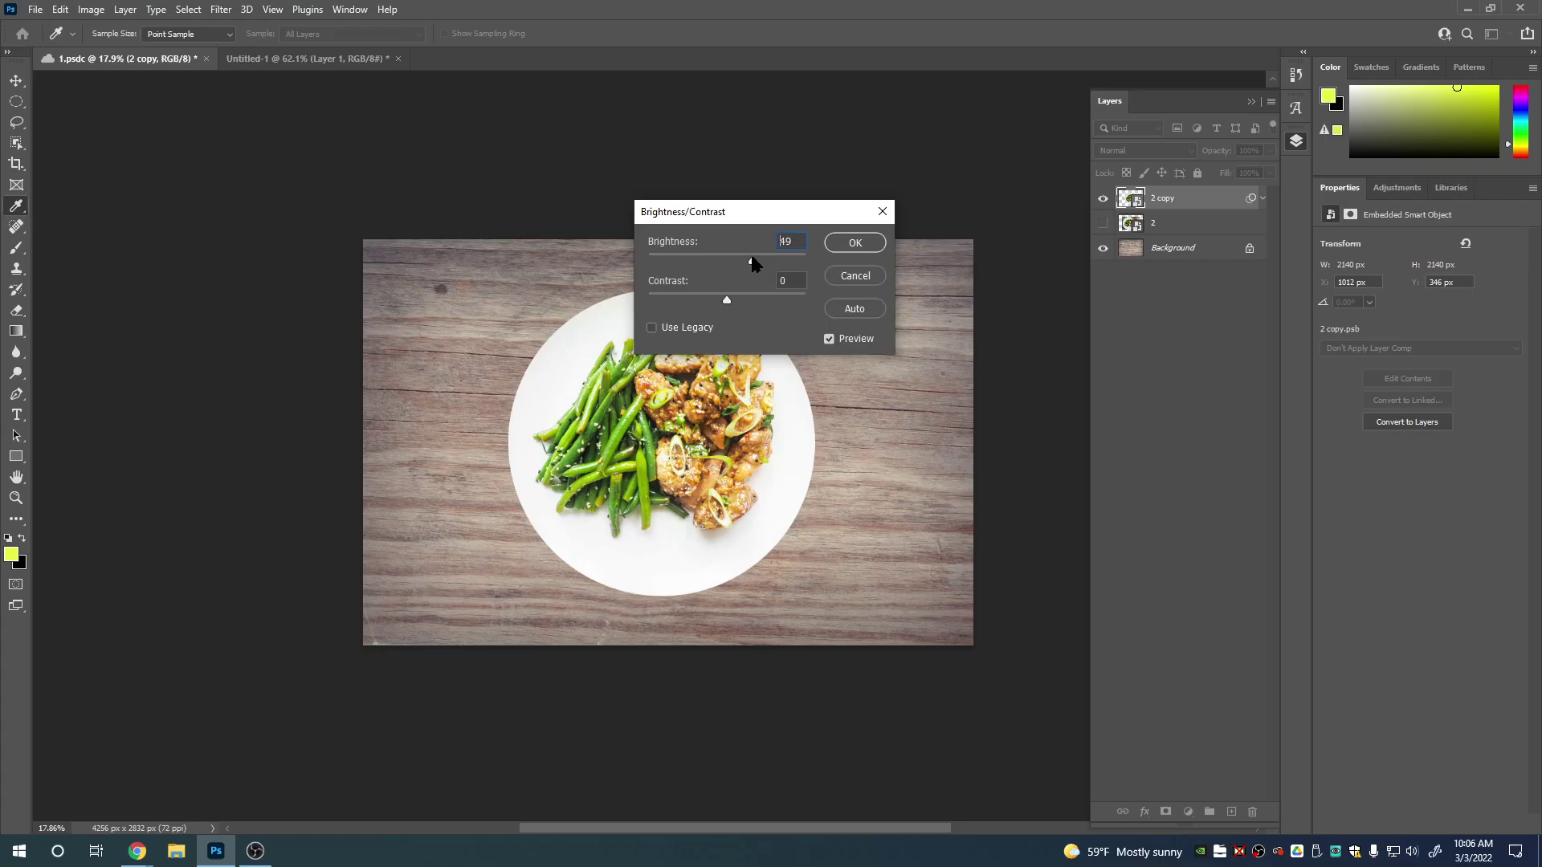
{"action": "left_click", "coordinate": [850, 242]}
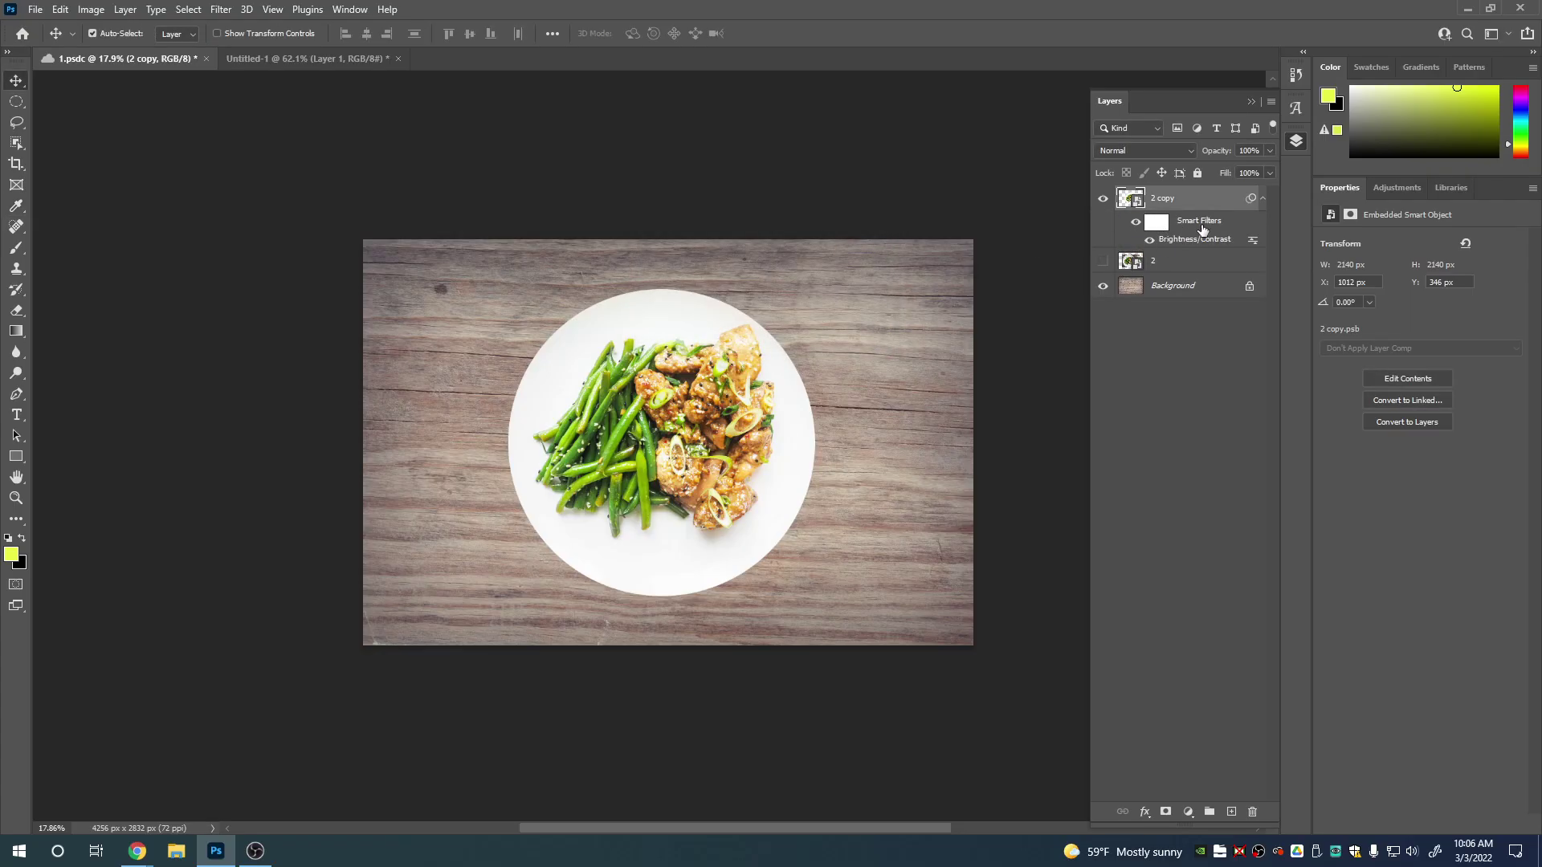
Compare the plate with and without the brightening smart filter by toggling the filter's visibility.
{"action": "left_click", "coordinate": [1149, 240]}
{"action": "left_click", "coordinate": [1149, 240]}
{"action": "left_click", "coordinate": [1149, 240]}
{"action": "left_click", "coordinate": [1150, 240]}
Reopen the Brightness/Contrast smart filter on layer 2 copy and lower its brightness below zero to darken the plate.
{"action": "double_click", "coordinate": [1189, 240]}
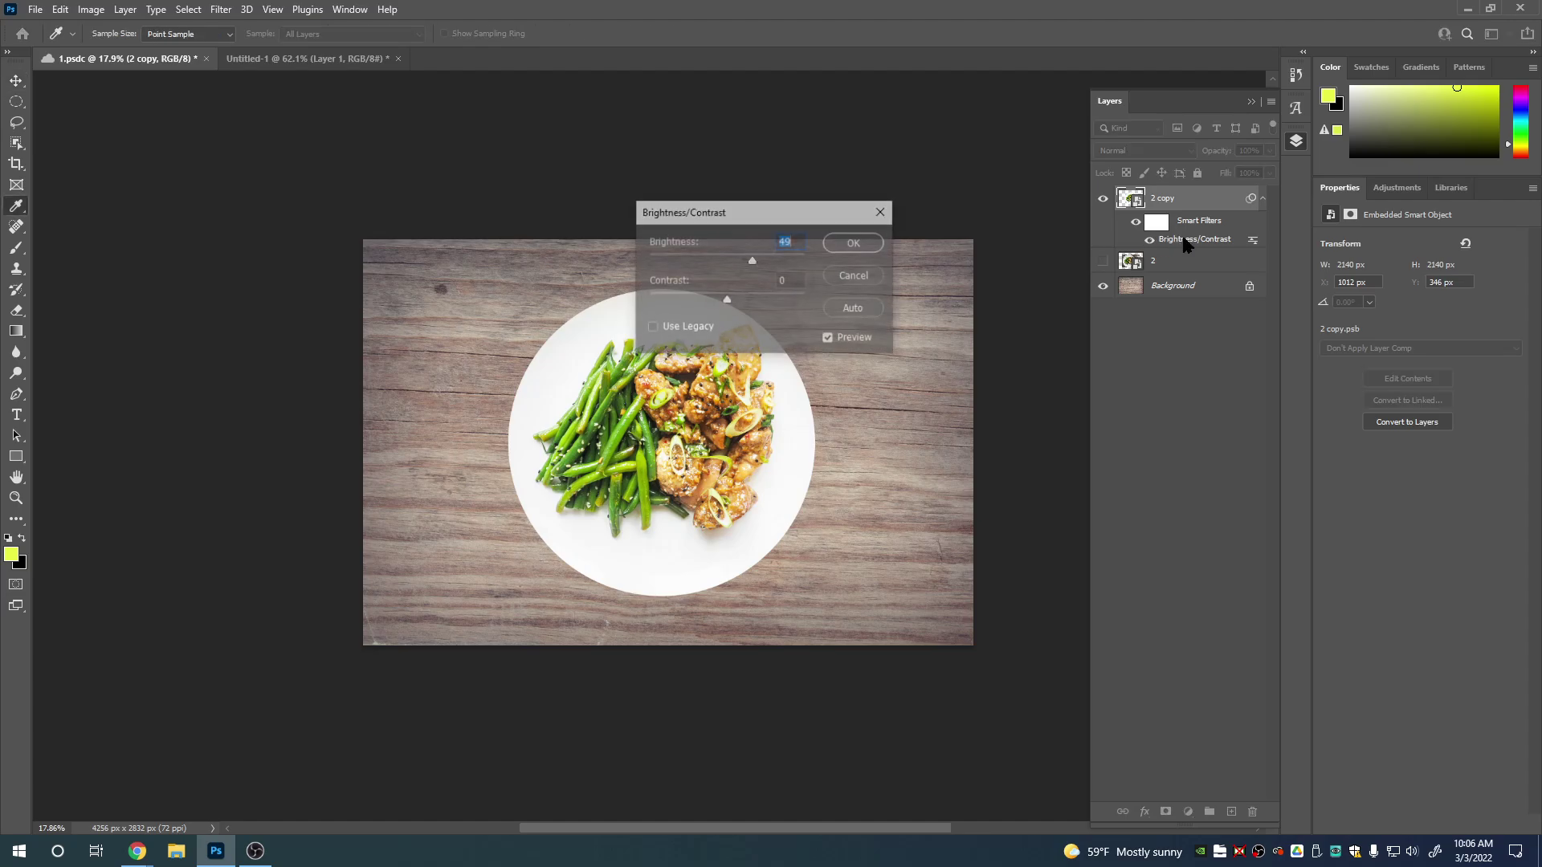
{"action": "mouse_move", "coordinate": [747, 262]}
{"action": "left_mouse_down"}
{"action": "mouse_move", "coordinate": [702, 262]}
{"action": "mouse_move", "coordinate": [747, 263]}
{"action": "mouse_move", "coordinate": [706, 310]}
{"action": "mouse_move", "coordinate": [778, 303]}
{"action": "mouse_move", "coordinate": [717, 257]}
{"action": "left_mouse_up"}
{"action": "left_click", "coordinate": [853, 243]}
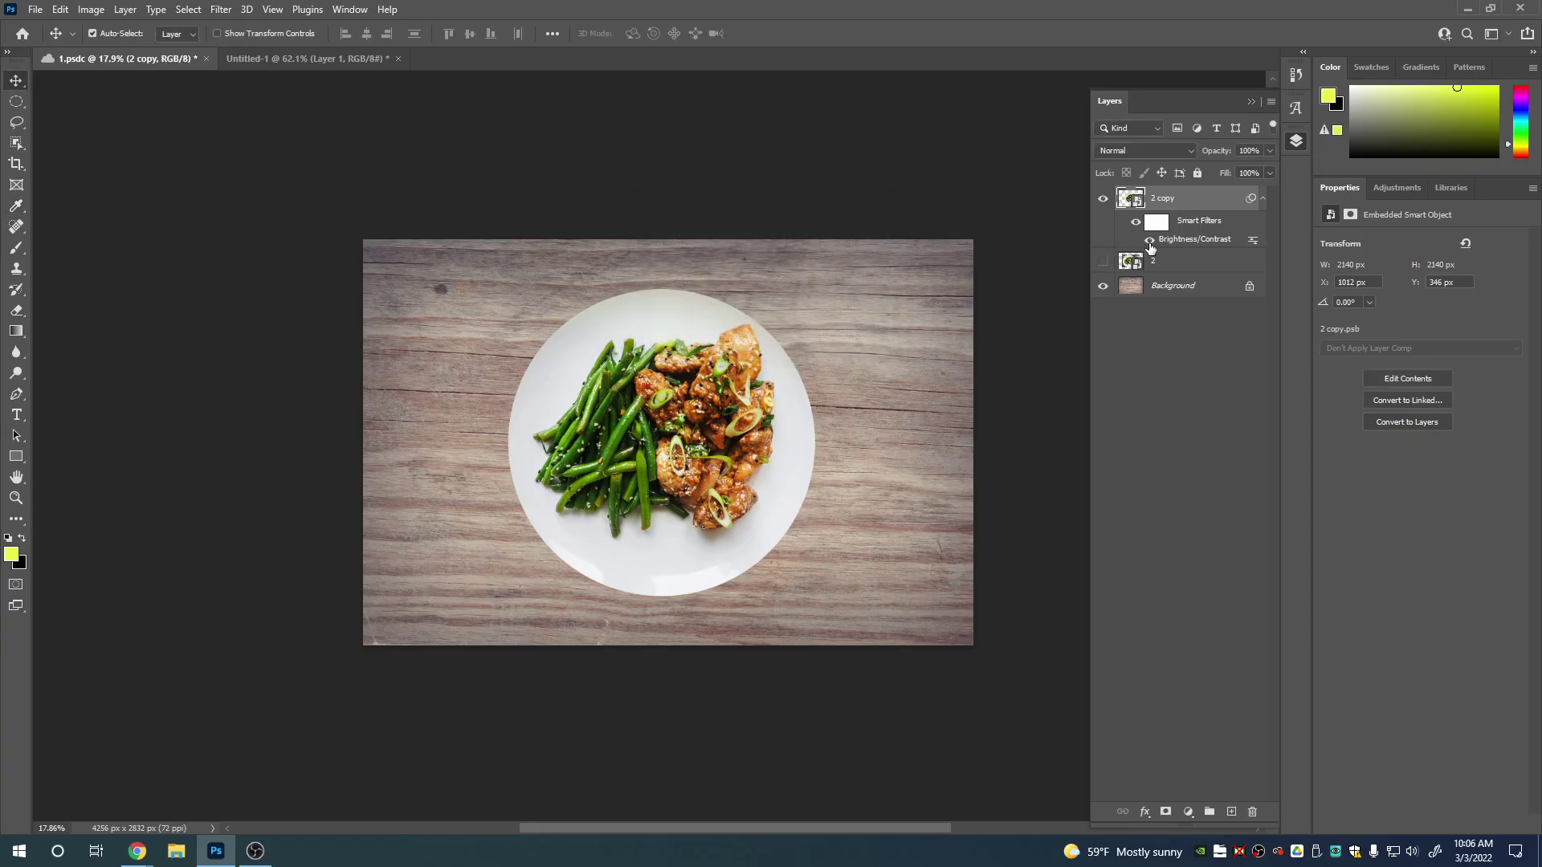
Toggle the re-edited Brightness/Contrast smart filter off and on repeatedly to compare the plate's original and filtered look.
{"action": "left_click", "coordinate": [1150, 242]}
{"action": "left_click", "coordinate": [1150, 242]}
{"action": "left_click", "coordinate": [1150, 243]}
{"action": "left_click", "coordinate": [1150, 242]}
{"action": "left_click", "coordinate": [1150, 240]}
{"action": "left_click", "coordinate": [1150, 240]}
{"action": "left_click", "coordinate": [1150, 240]}
{"action": "left_click", "coordinate": [1150, 241]}
{"action": "left_click", "coordinate": [1150, 240]}
{"action": "left_click", "coordinate": [1151, 240]}
{"action": "left_click", "coordinate": [1150, 241]}
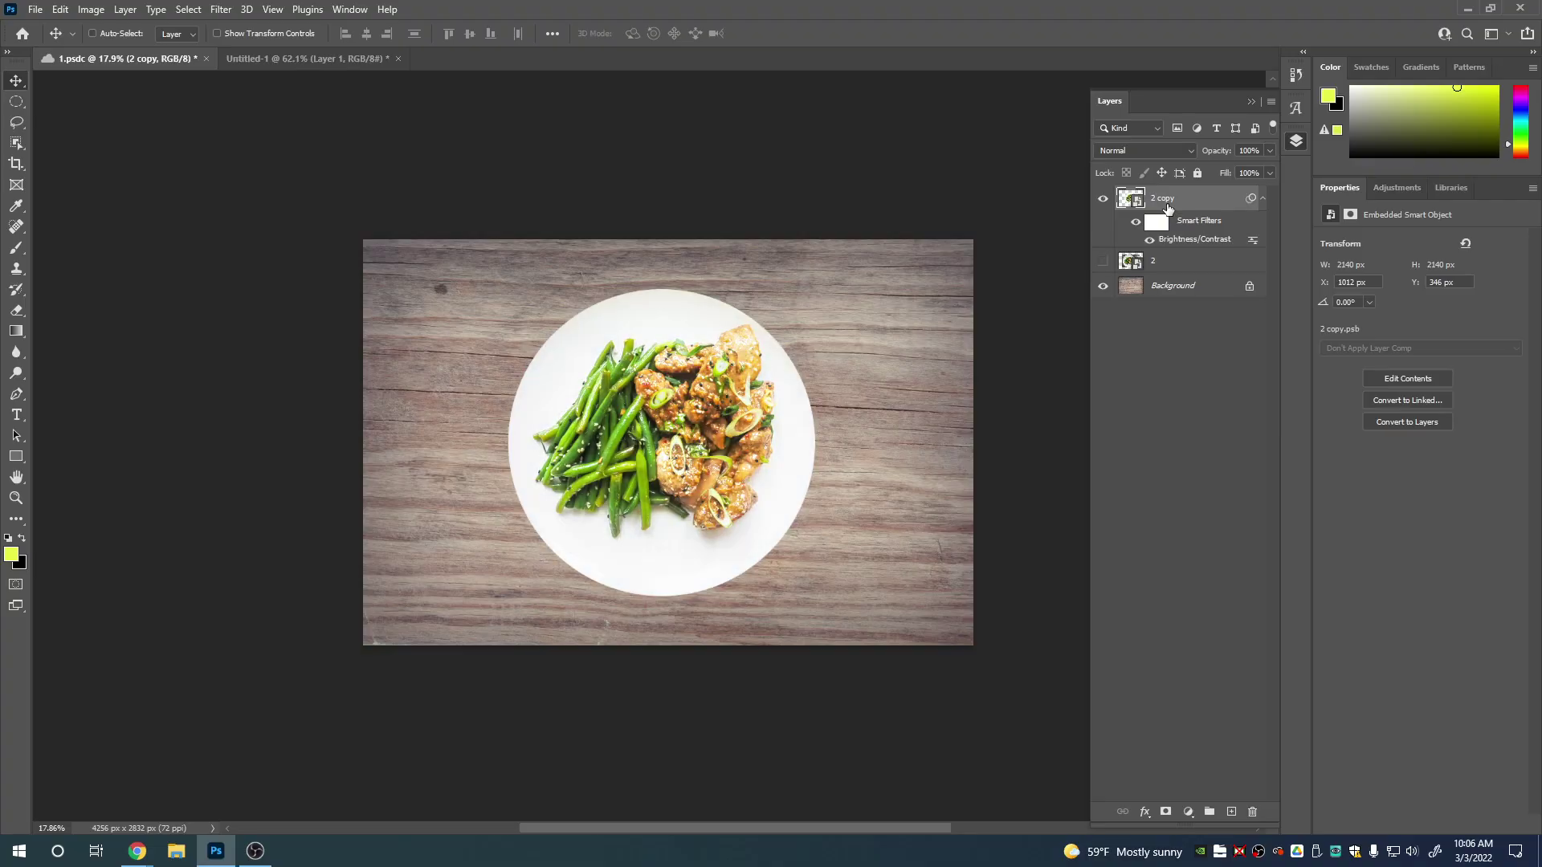
{"action": "left_click", "coordinate": [1150, 240]}
{"action": "left_click", "coordinate": [1150, 240]}
{"action": "left_click", "coordinate": [1150, 240]}
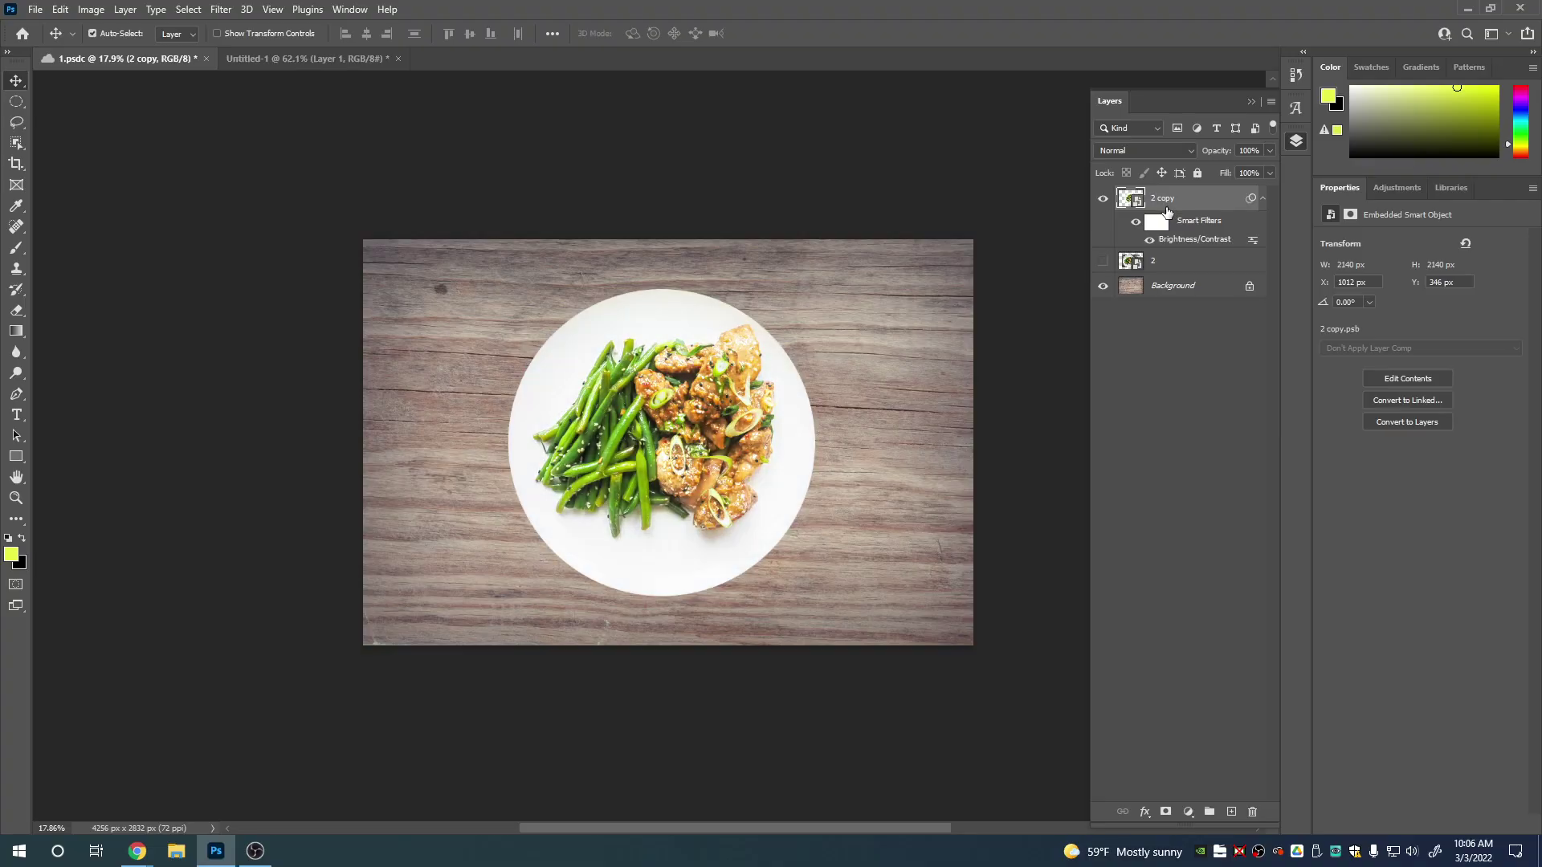
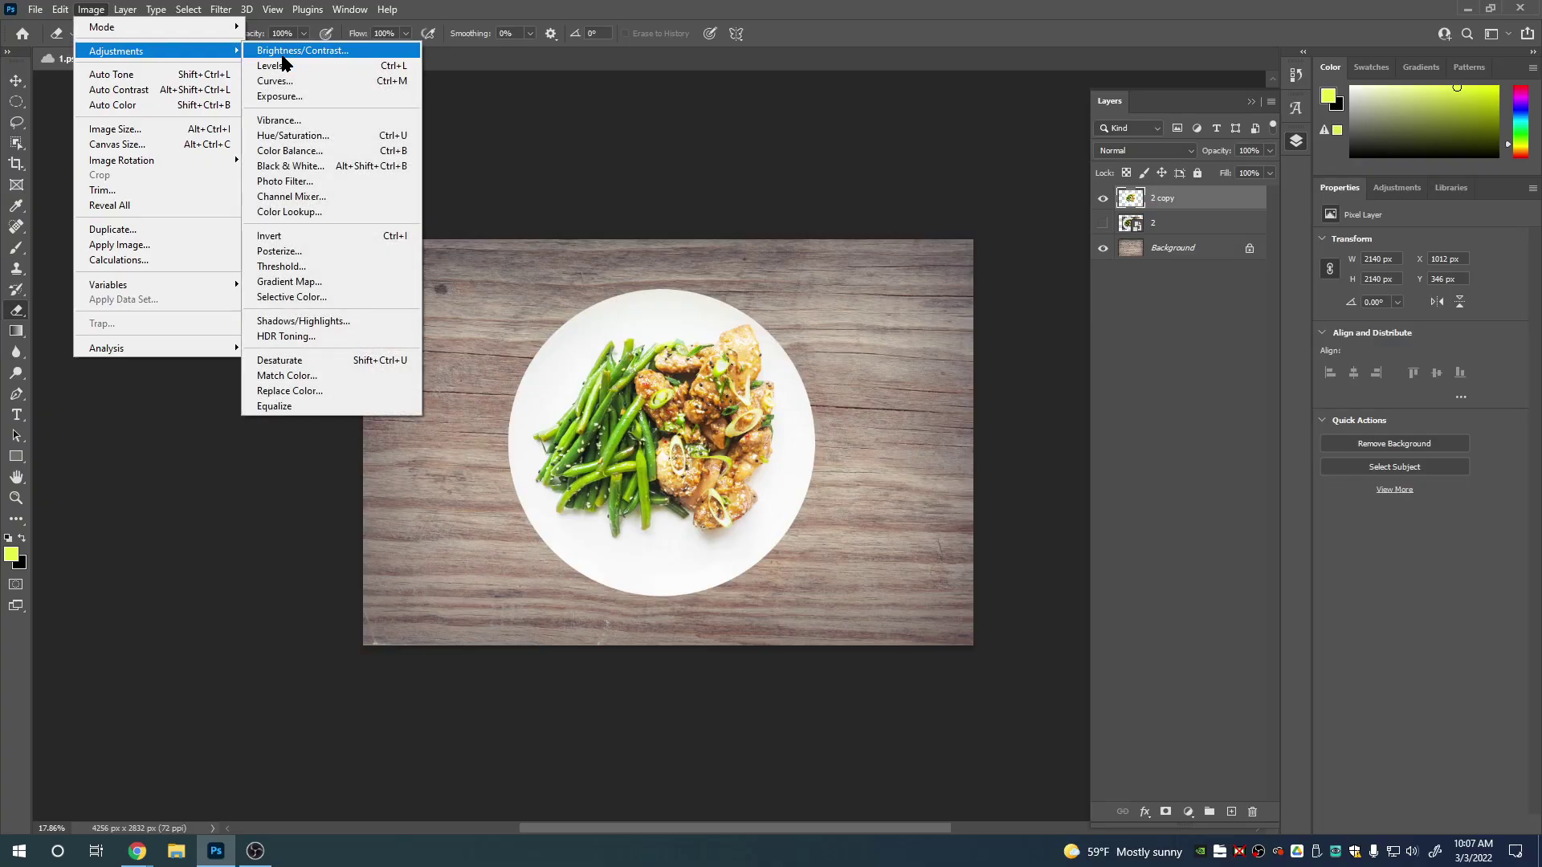
Brighten the rasterized layer 2 copy with a direct Brightness/Contrast adjustment, and undo it.
{"action": "left_click", "coordinate": [302, 50]}
{"action": "left_click", "coordinate": [786, 257]}
{"action": "mouse_move", "coordinate": [786, 257]}
{"action": "left_mouse_down"}
{"action": "mouse_move", "coordinate": [677, 255]}
{"action": "mouse_move", "coordinate": [769, 256]}
{"action": "left_mouse_up"}
{"action": "left_click", "coordinate": [856, 243]}
{"action": "key", "text": "e"}
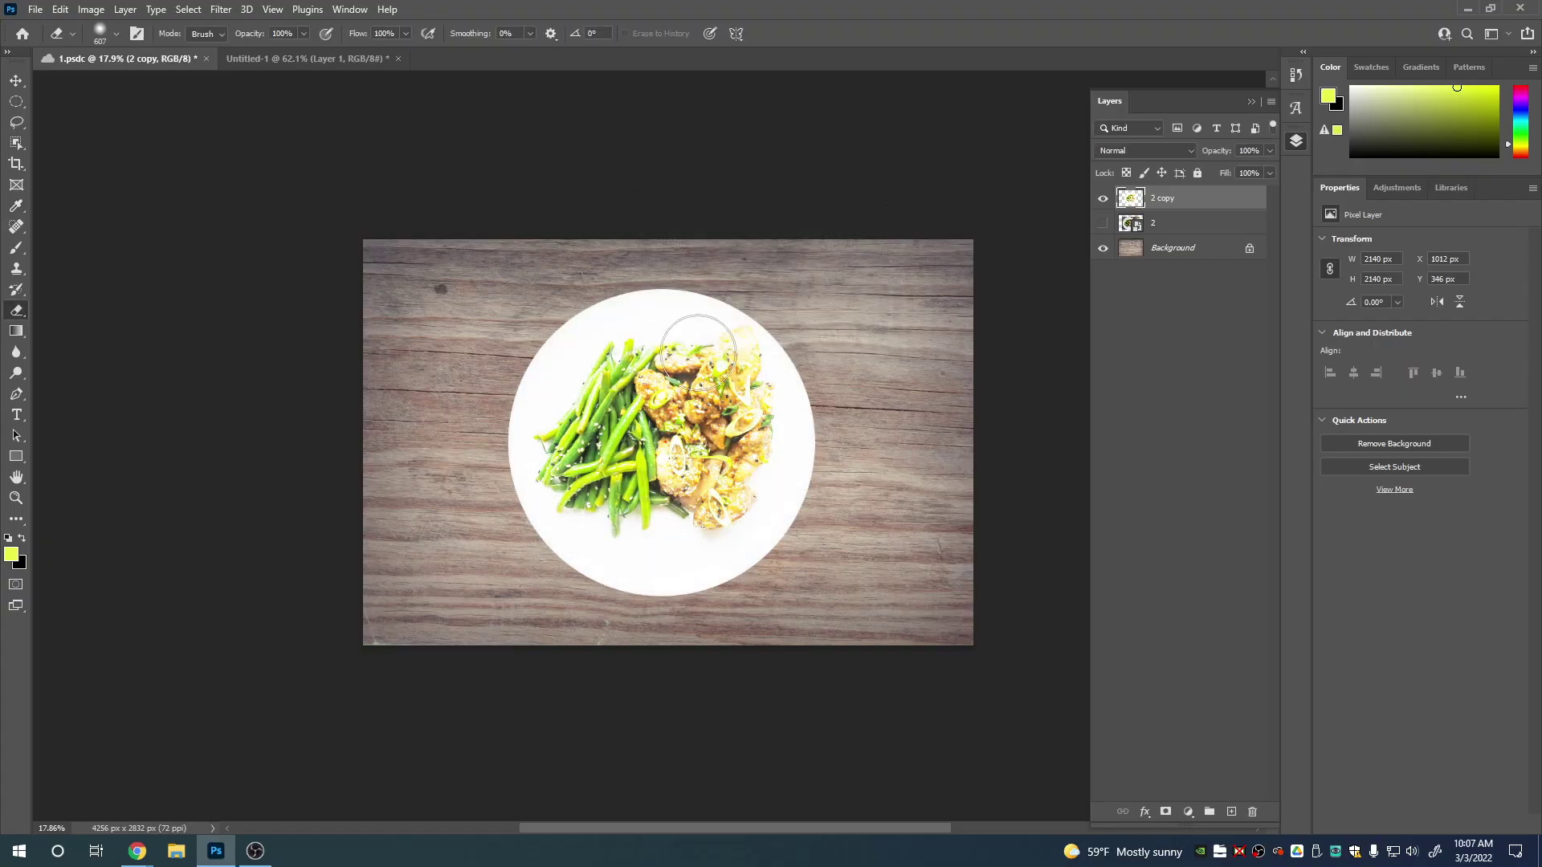
{"action": "key", "text": "ctrl+z"}
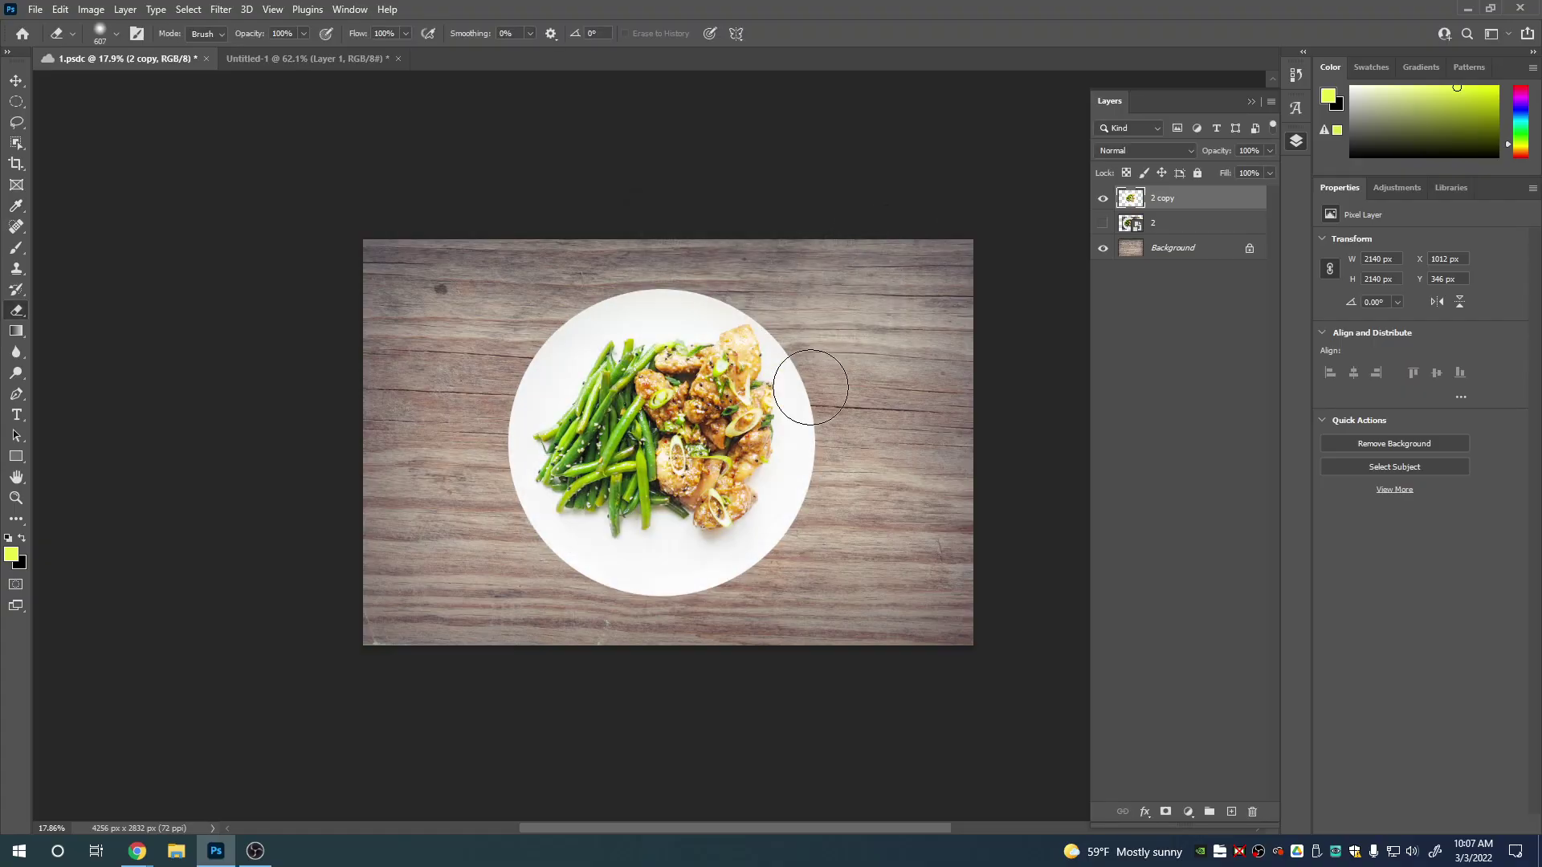
Paint a yellow brush stroke across the plate on a new layer and delete that layer.
{"action": "left_click", "coordinate": [1230, 814]}
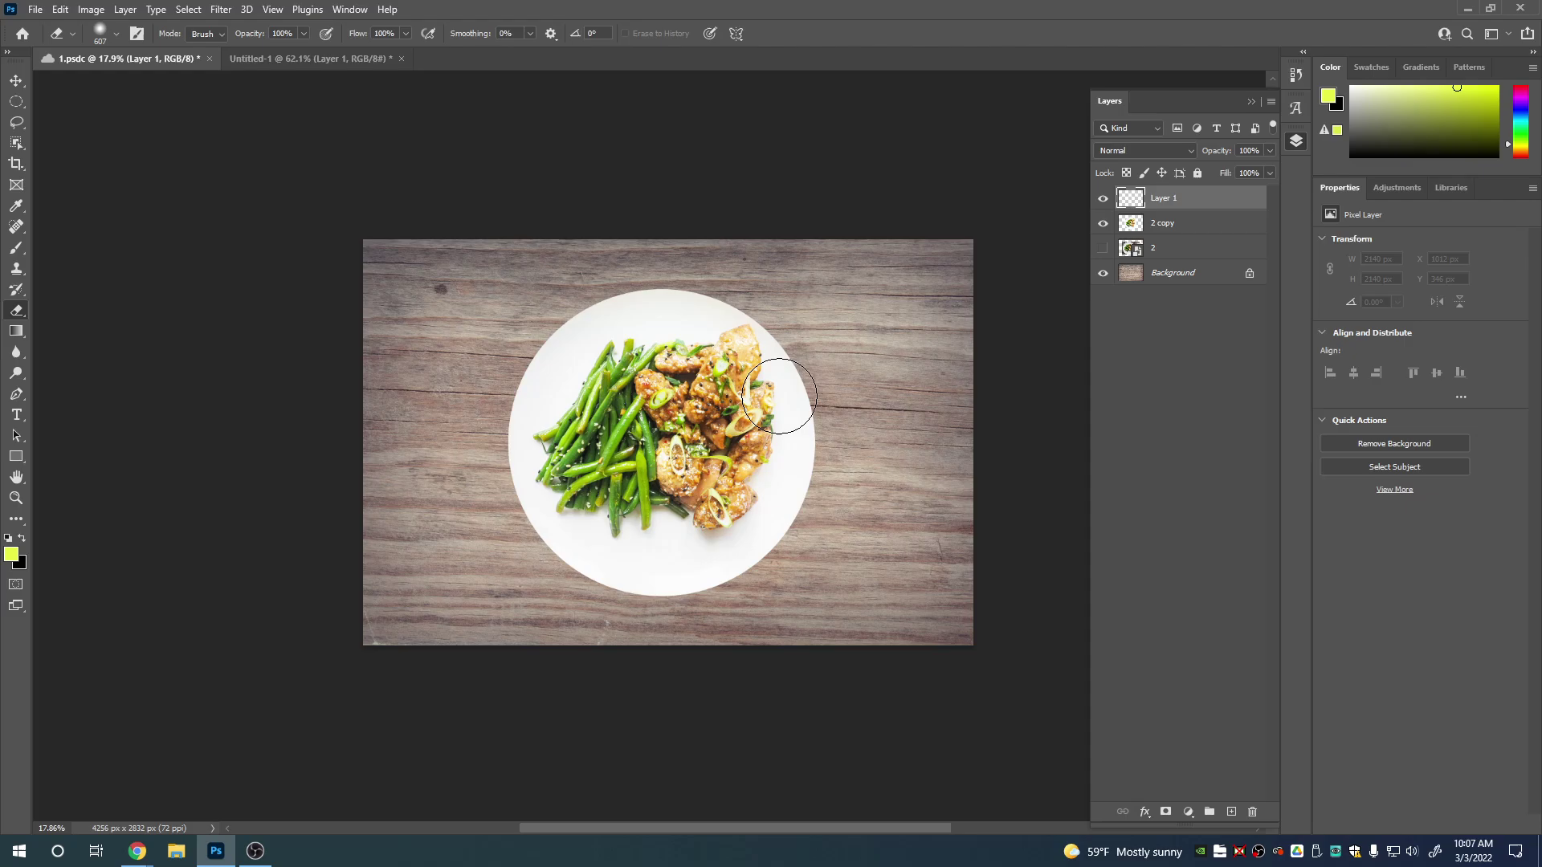
{"action": "key", "text": "b"}
{"action": "mouse_move", "coordinate": [792, 412]}
{"action": "left_mouse_down"}
{"action": "mouse_move", "coordinate": [800, 486]}
{"action": "mouse_move", "coordinate": [544, 487]}
{"action": "mouse_move", "coordinate": [699, 546]}
{"action": "left_mouse_up"}
{"action": "mouse_move", "coordinate": [1115, 202]}
{"action": "left_mouse_down"}
{"action": "mouse_move", "coordinate": [1181, 795]}
{"action": "mouse_move", "coordinate": [1251, 812]}
{"action": "left_mouse_up"}
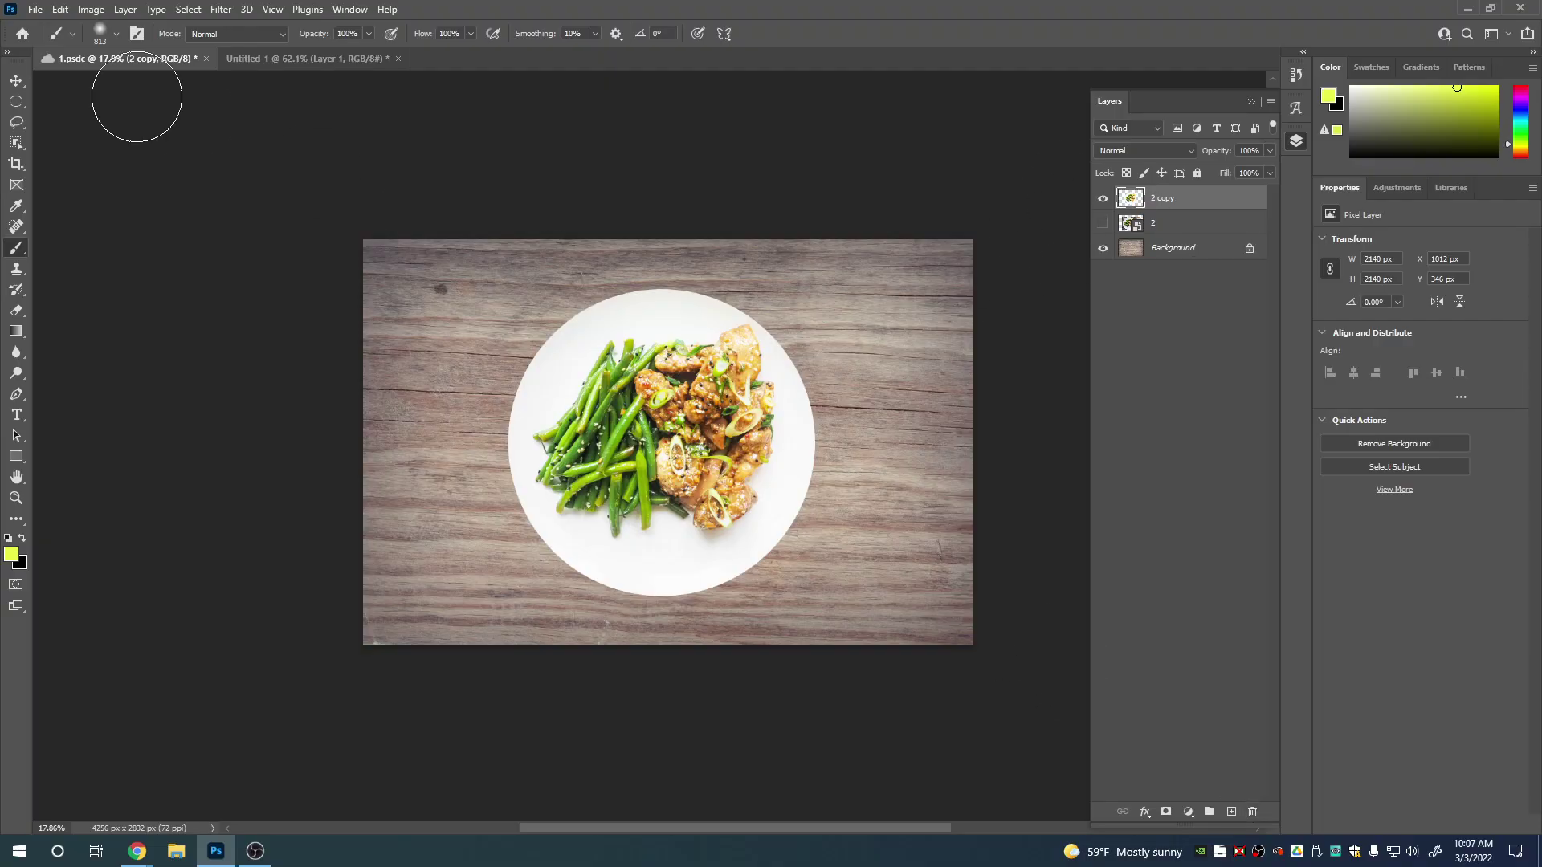
Mask layer 2 copy with a circular selection around the food, and delete the layer mask.
{"action": "left_click", "coordinate": [16, 101]}
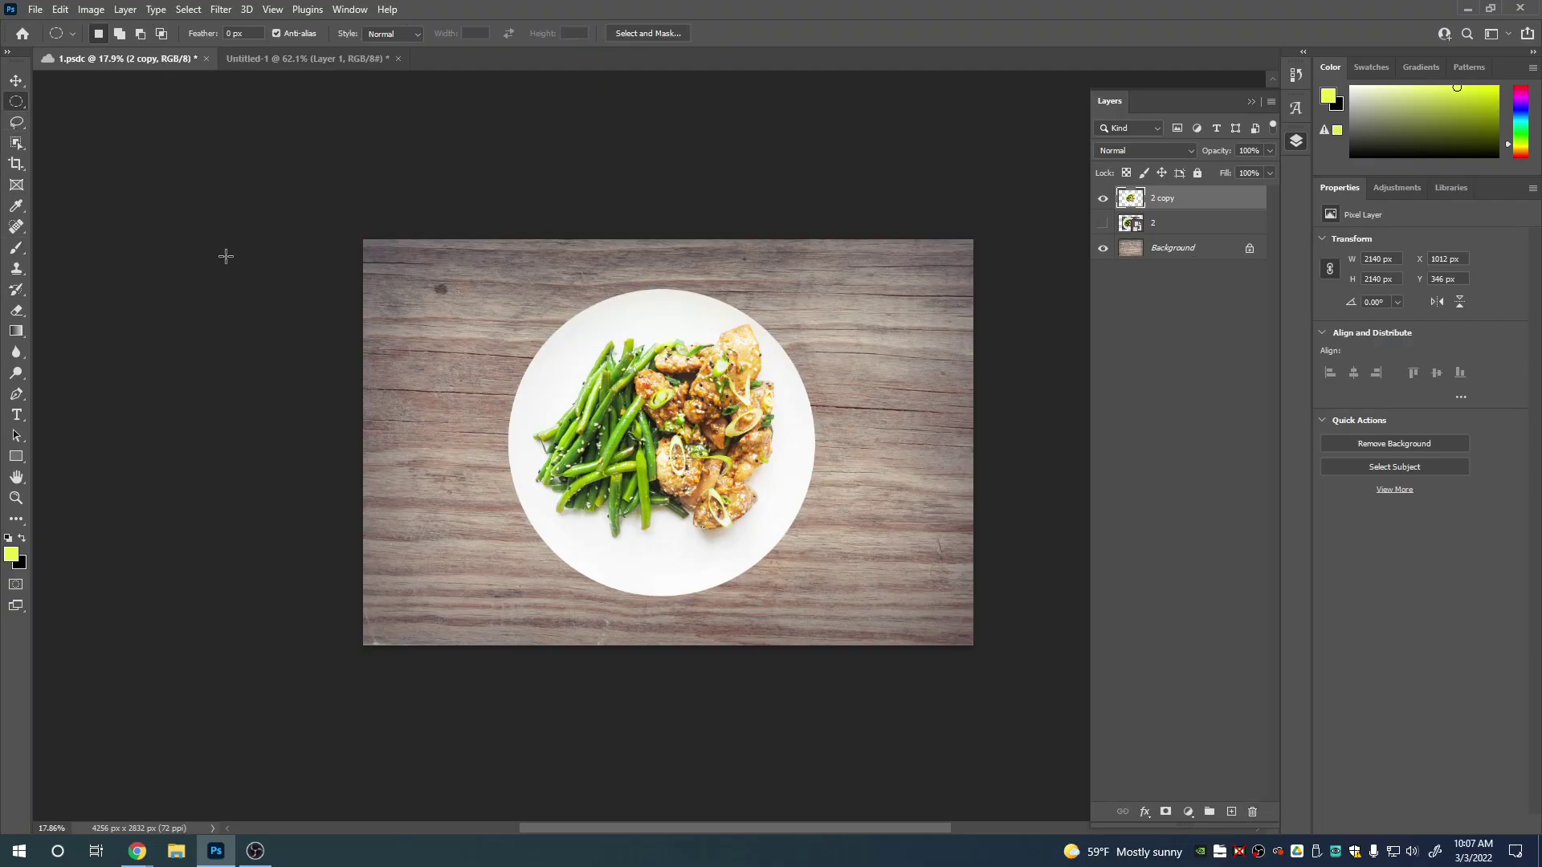
{"action": "left_click_drag", "start_coordinate": [689, 452], "coordinate": [593, 353]}
{"action": "left_click", "coordinate": [1165, 813]}
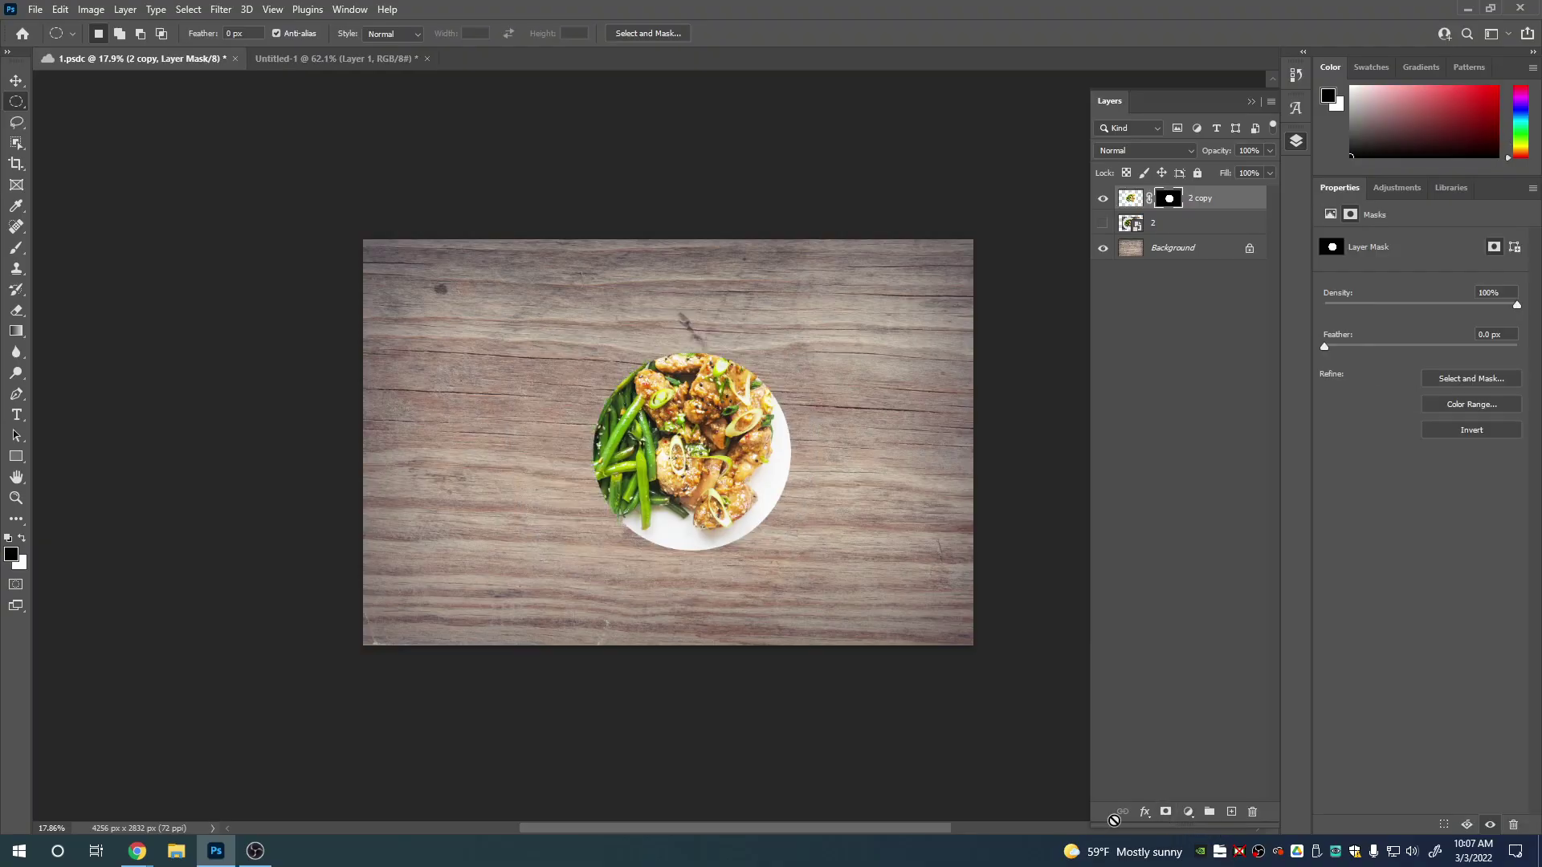
{"action": "right_click", "coordinate": [1172, 201]}
{"action": "left_click", "coordinate": [1212, 232]}
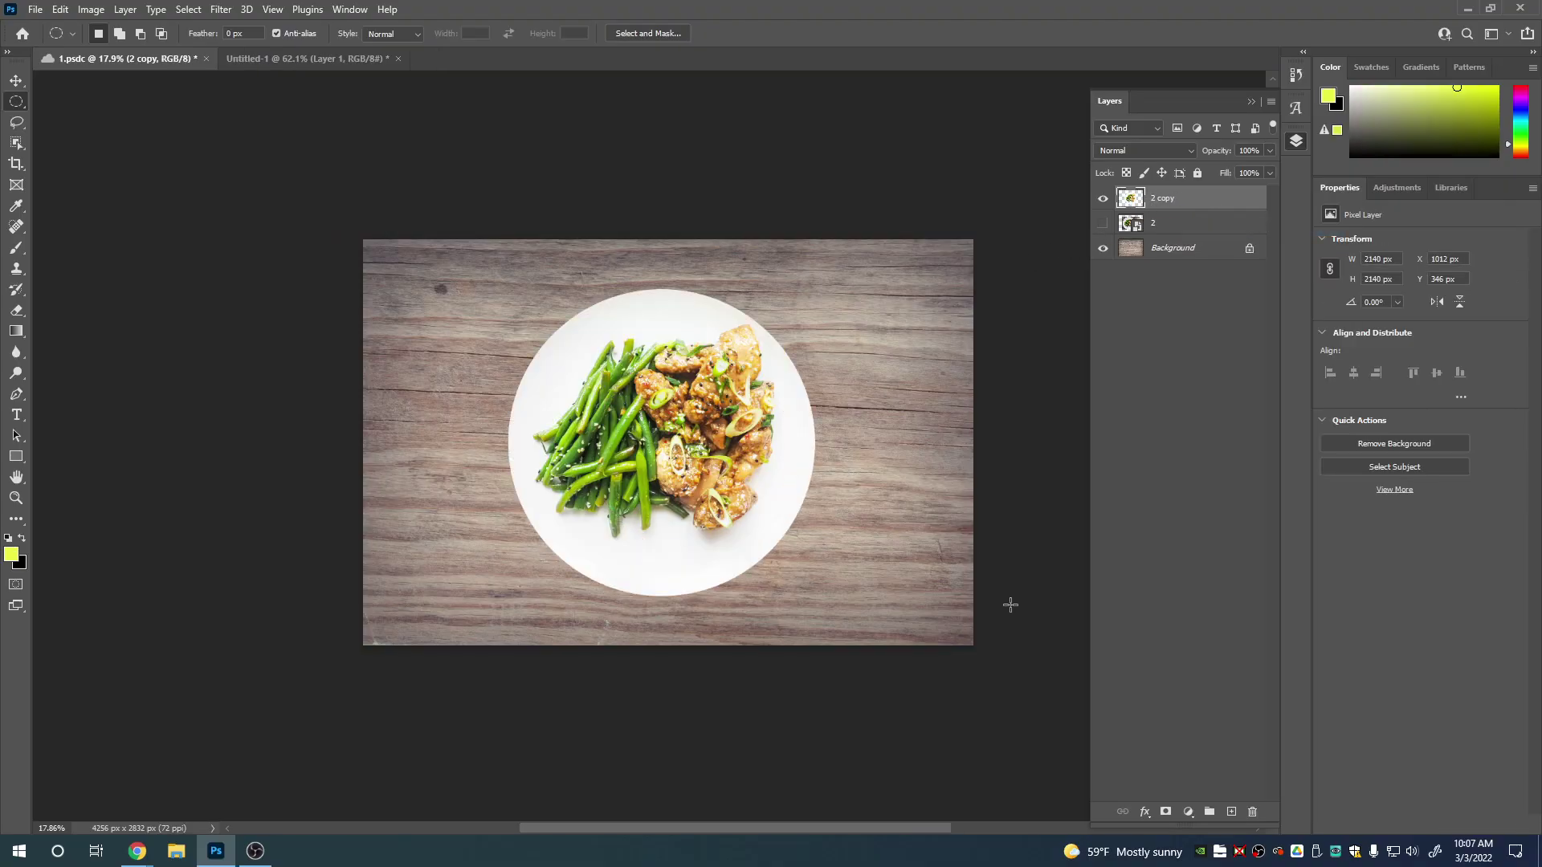
Look over the available adjustment layer types and convert layer 2 copy back to a Smart Object.
{"action": "left_click", "coordinate": [1186, 812]}
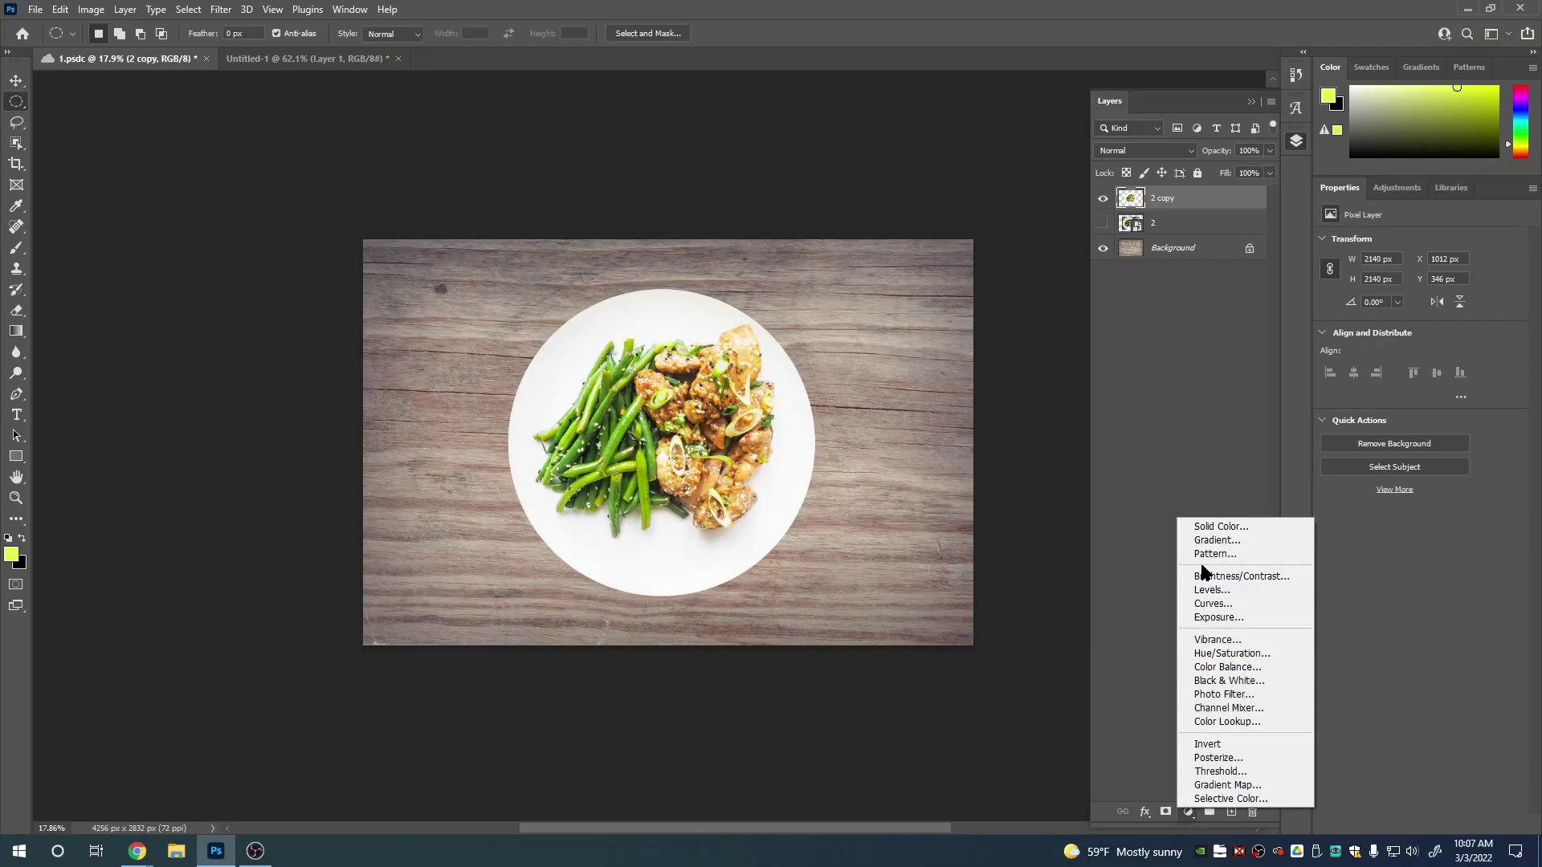
{"action": "left_click", "coordinate": [1185, 470]}
{"action": "right_click", "coordinate": [1175, 208]}
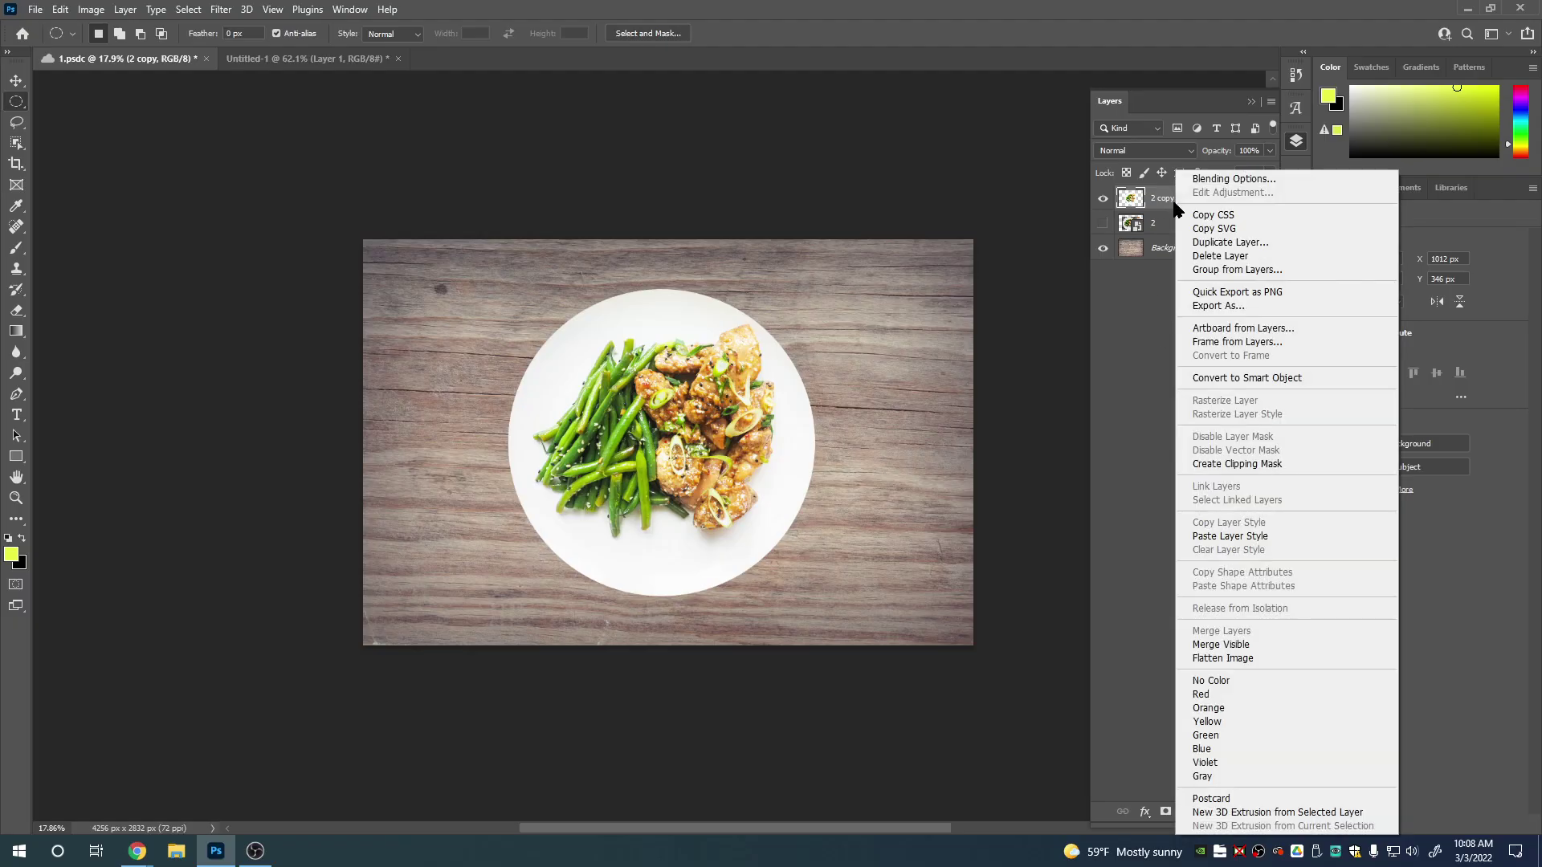
{"action": "left_click", "coordinate": [1271, 379]}
Darken layer 2 copy with a Brightness/Contrast smart filter at reduced brightness, and toggle the filter to compare.
{"action": "left_click", "coordinate": [86, 10]}
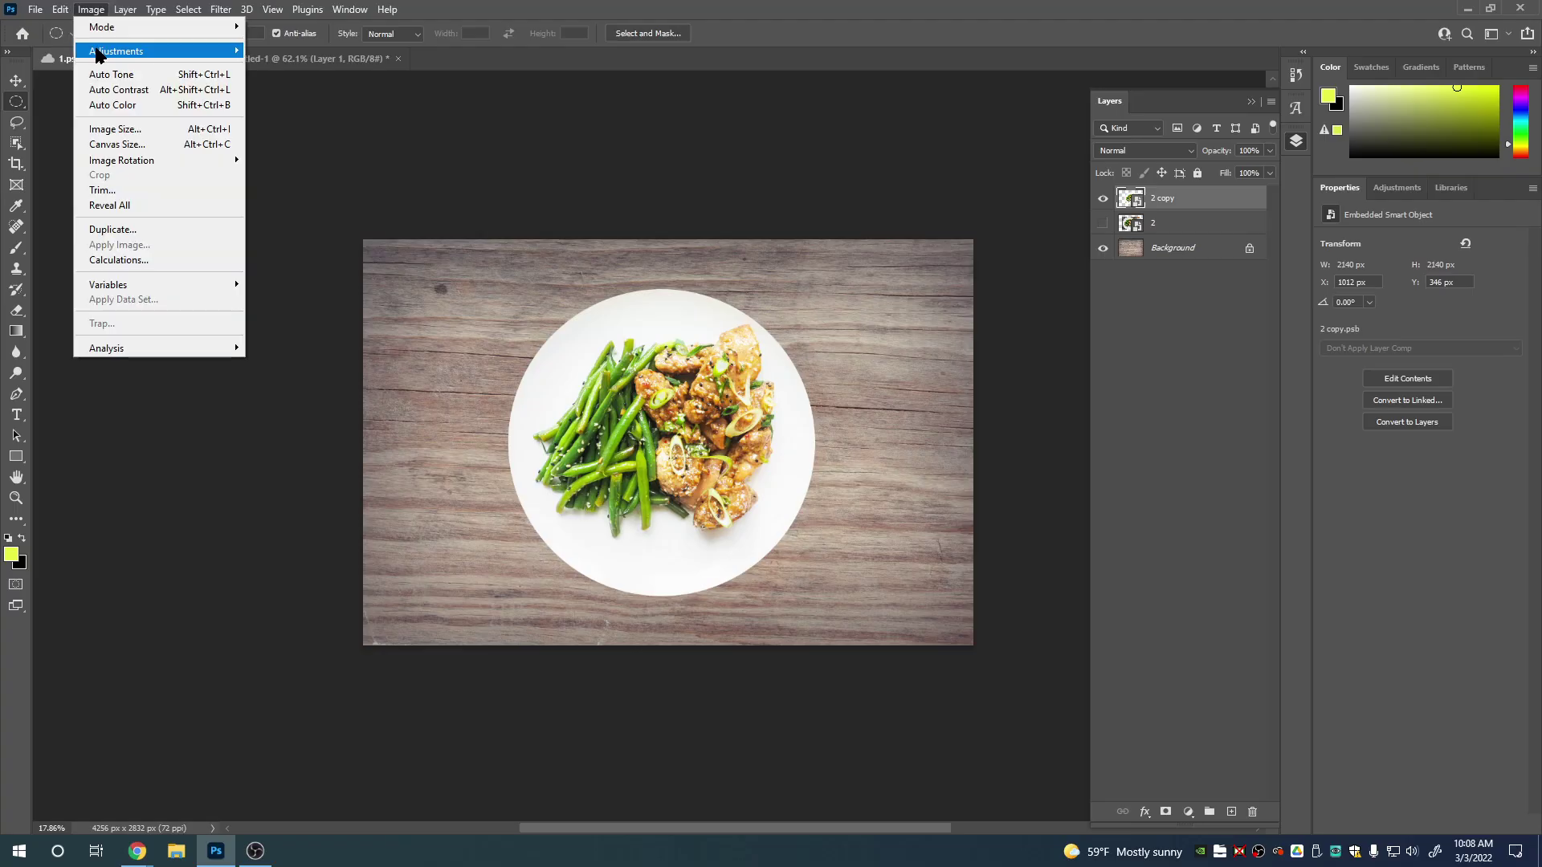
{"action": "mouse_move", "coordinate": [97, 55]}
{"action": "left_click", "coordinate": [269, 51]}
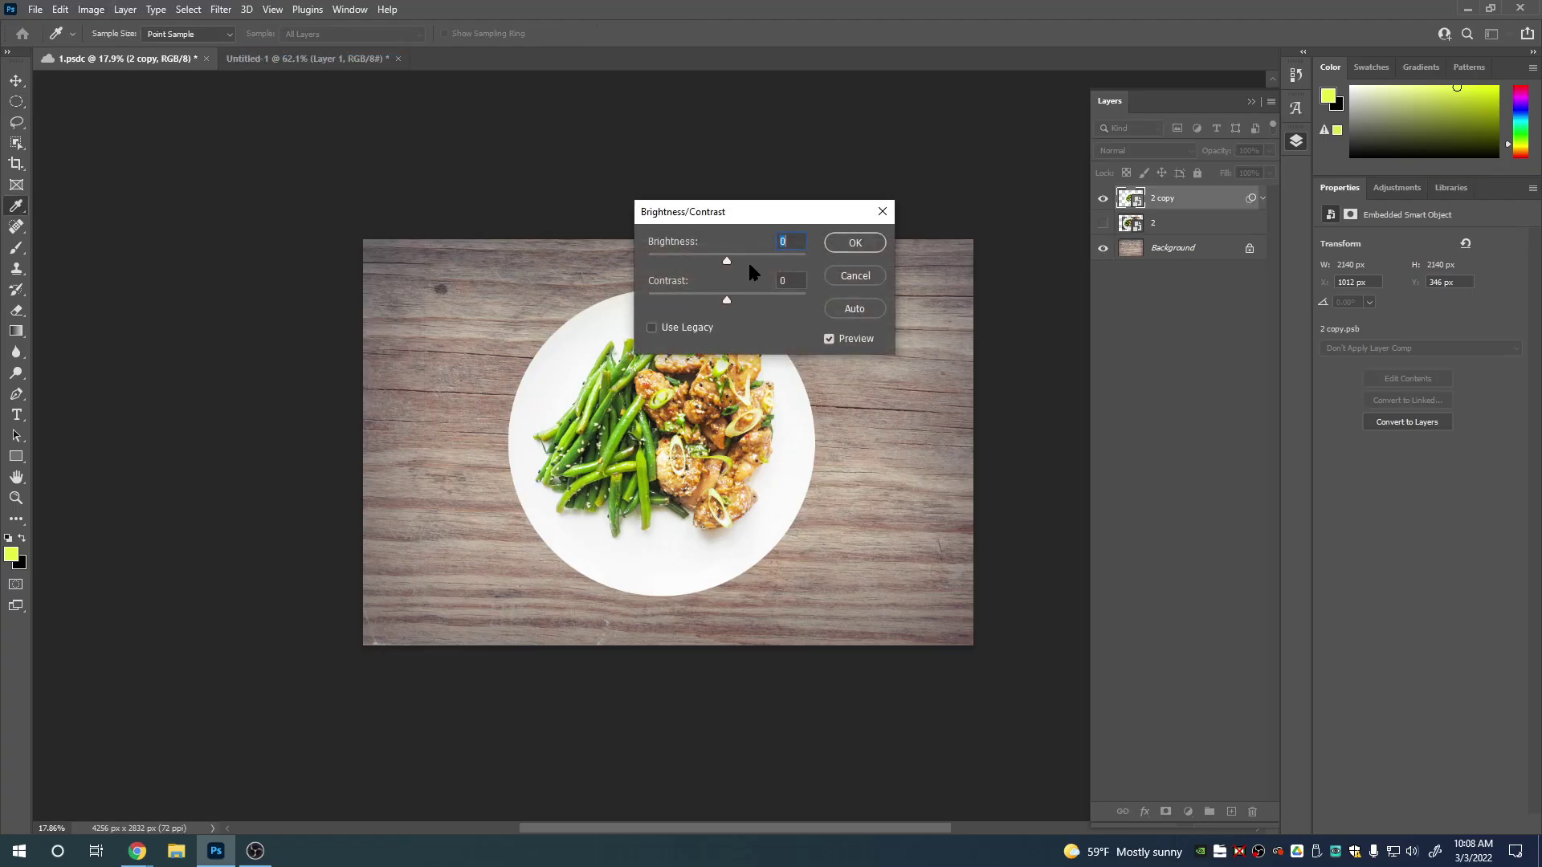
{"action": "left_click_drag", "start_coordinate": [730, 262], "coordinate": [706, 262]}
{"action": "left_click", "coordinate": [853, 243]}
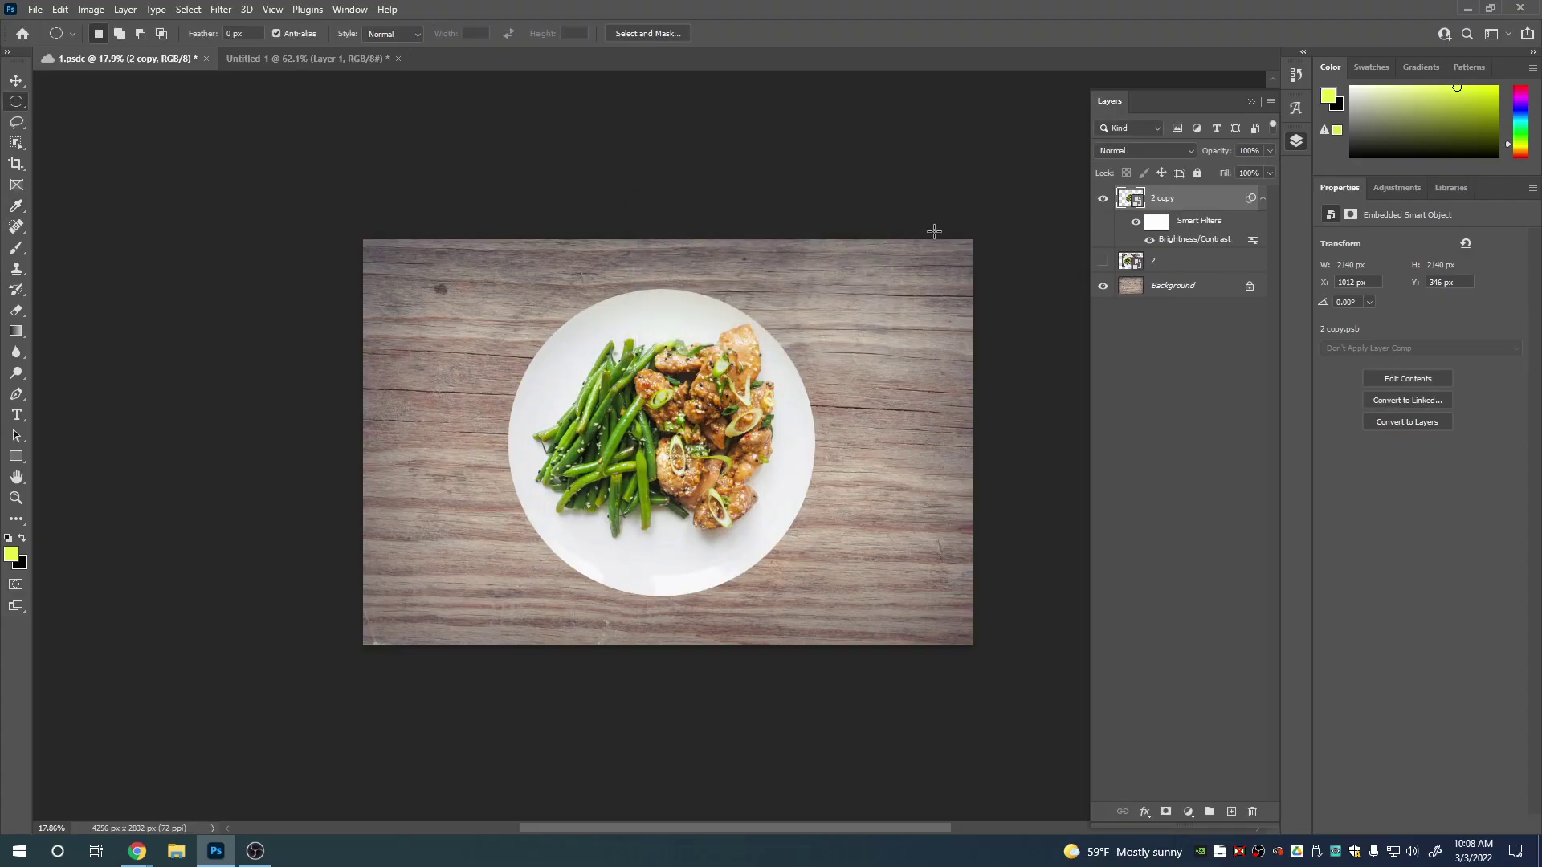
{"action": "left_click", "coordinate": [1150, 241]}
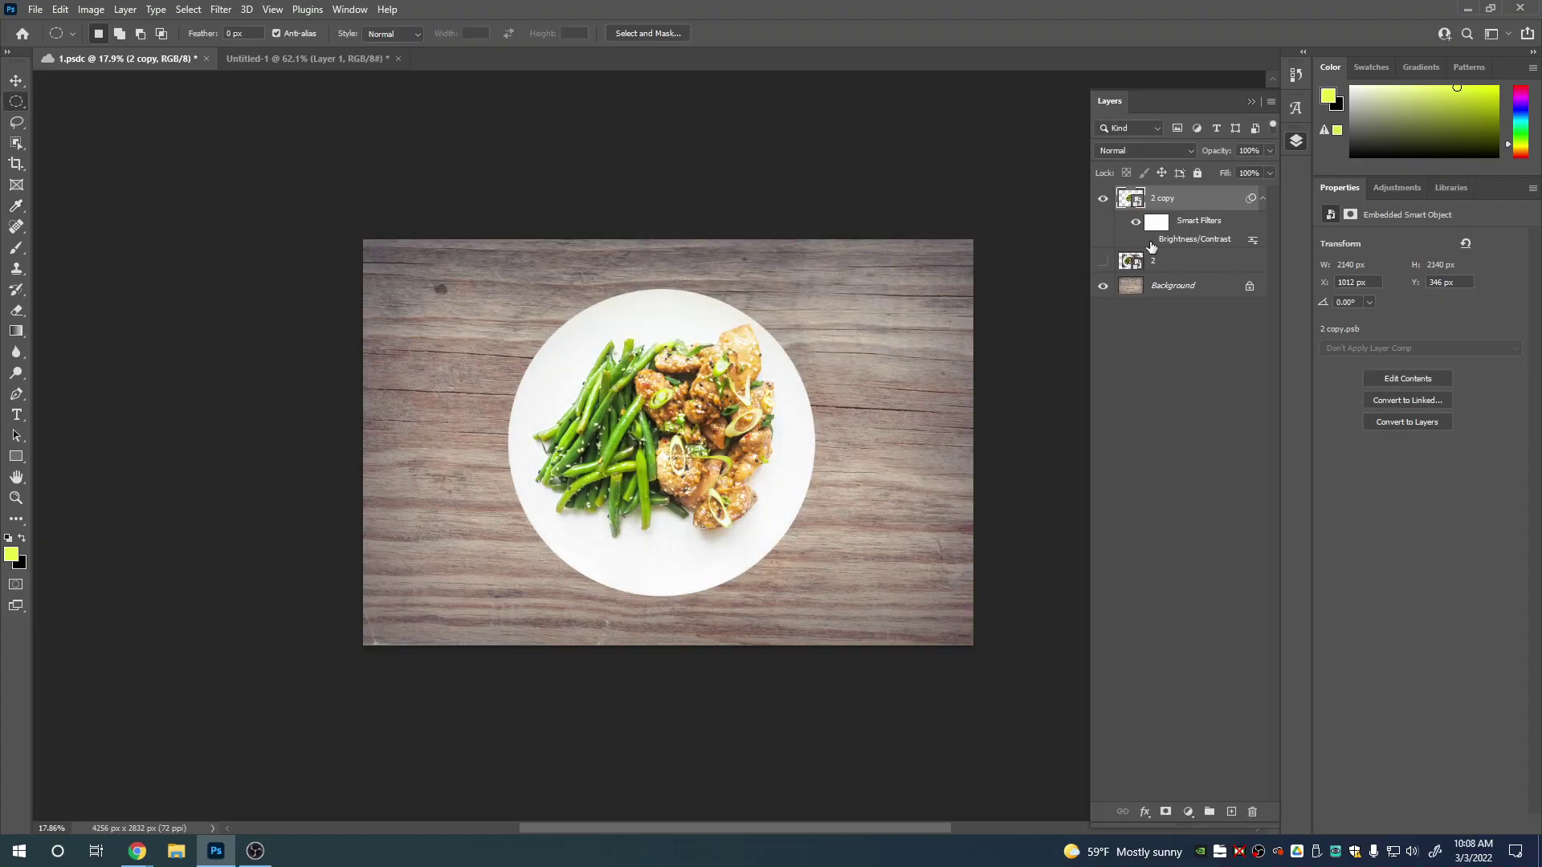
{"action": "left_click", "coordinate": [1150, 241]}
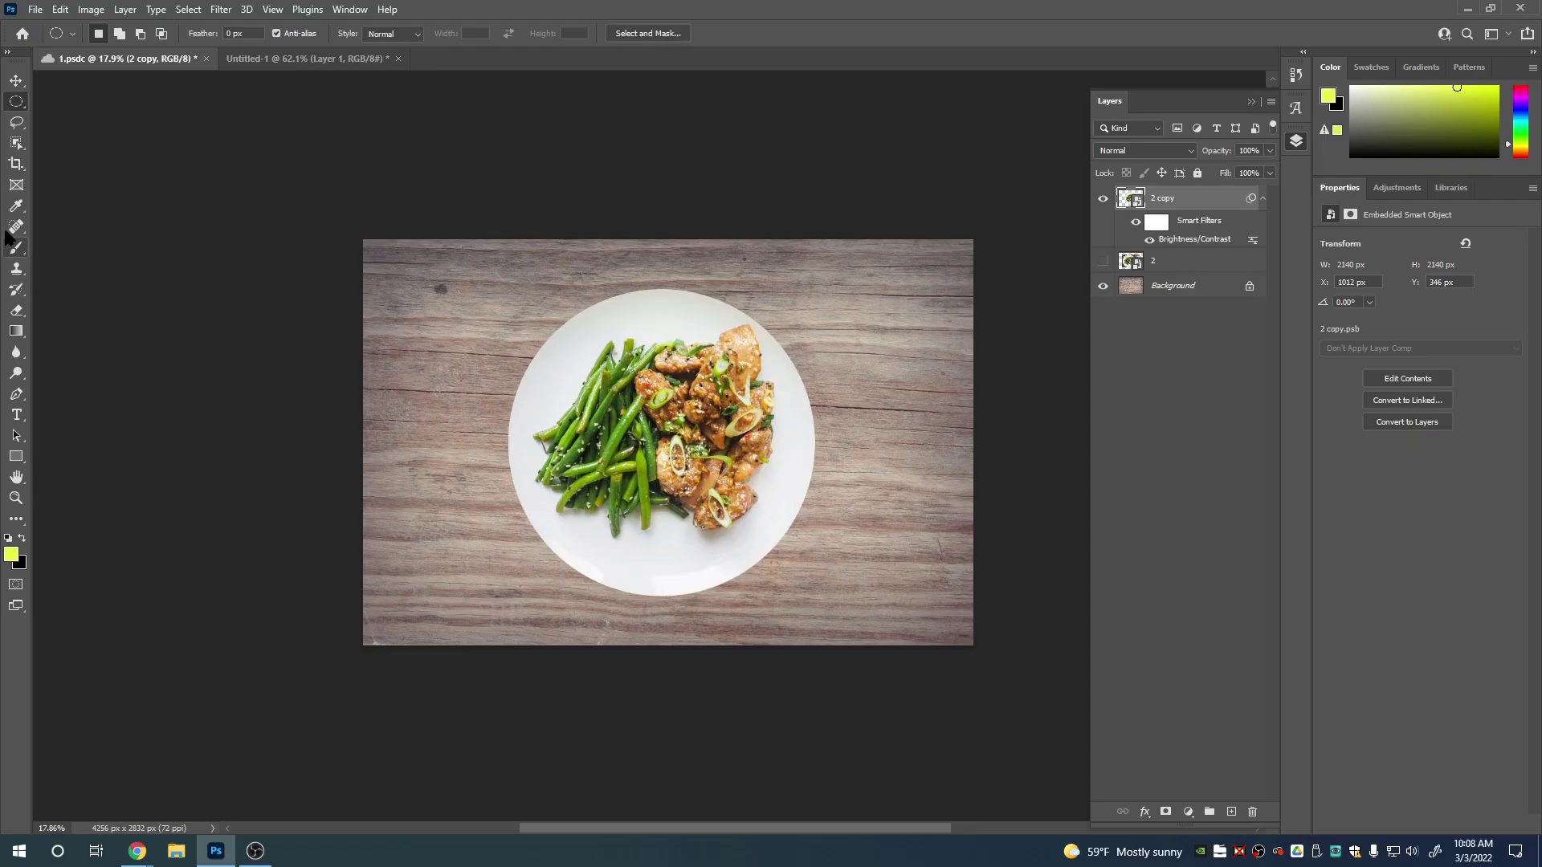
Crop both sides of the image to a nearly square frame around the plate, about 2844 by 2832 px.
{"action": "left_click", "coordinate": [16, 163]}
{"action": "left_click_drag", "start_coordinate": [358, 445], "coordinate": [395, 429]}
{"action": "left_click_drag", "start_coordinate": [922, 441], "coordinate": [874, 439]}
{"action": "key", "text": "Return"}
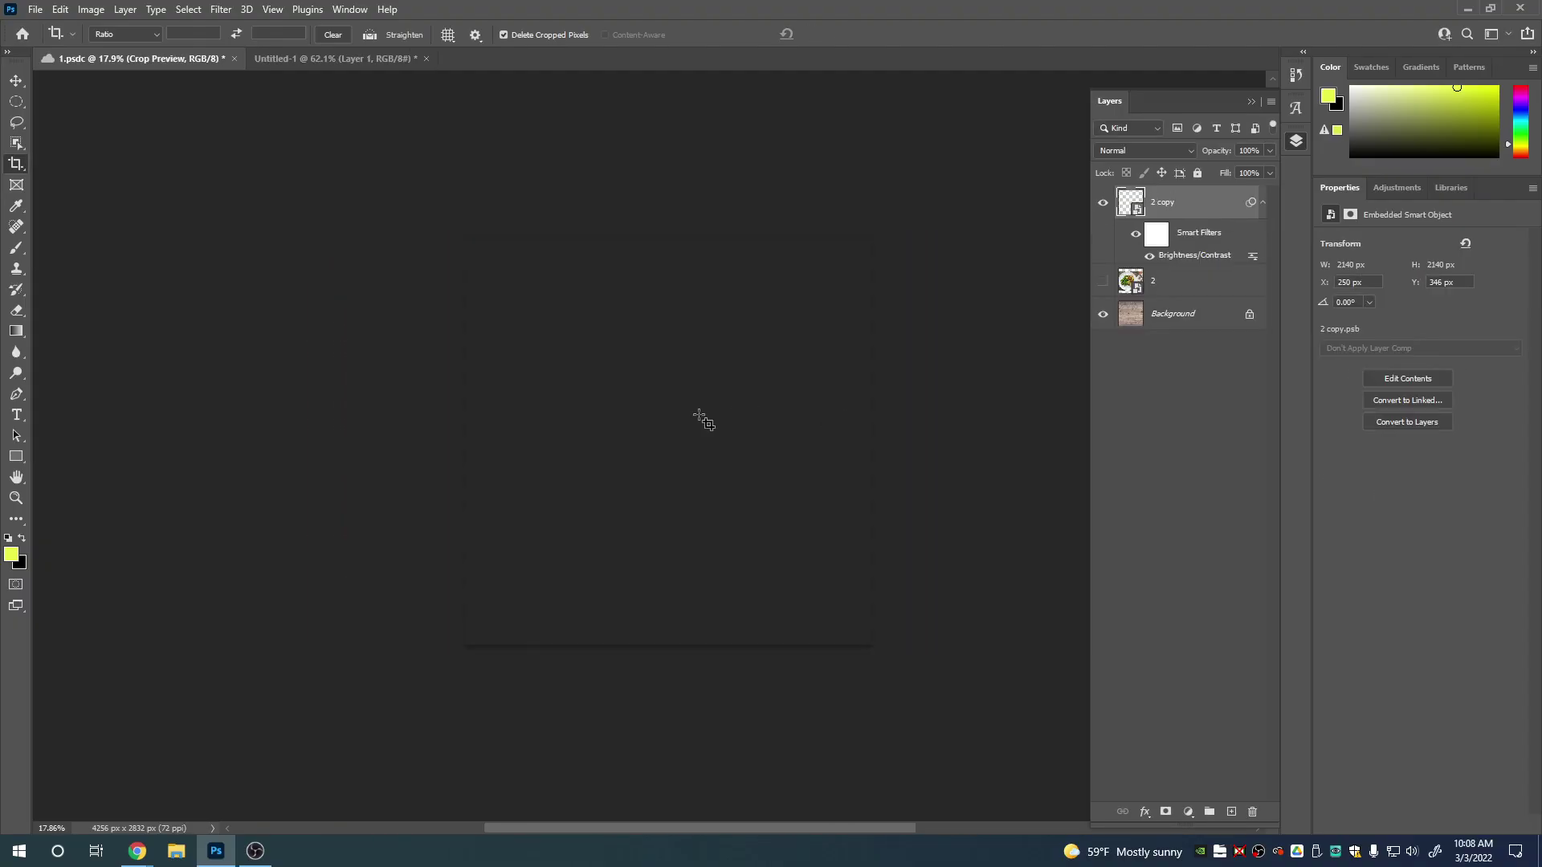
Crop the image tighter around the plate on its sides, top and bottom, to about 2732 by 2552 px.
{"action": "left_click", "coordinate": [17, 167]}
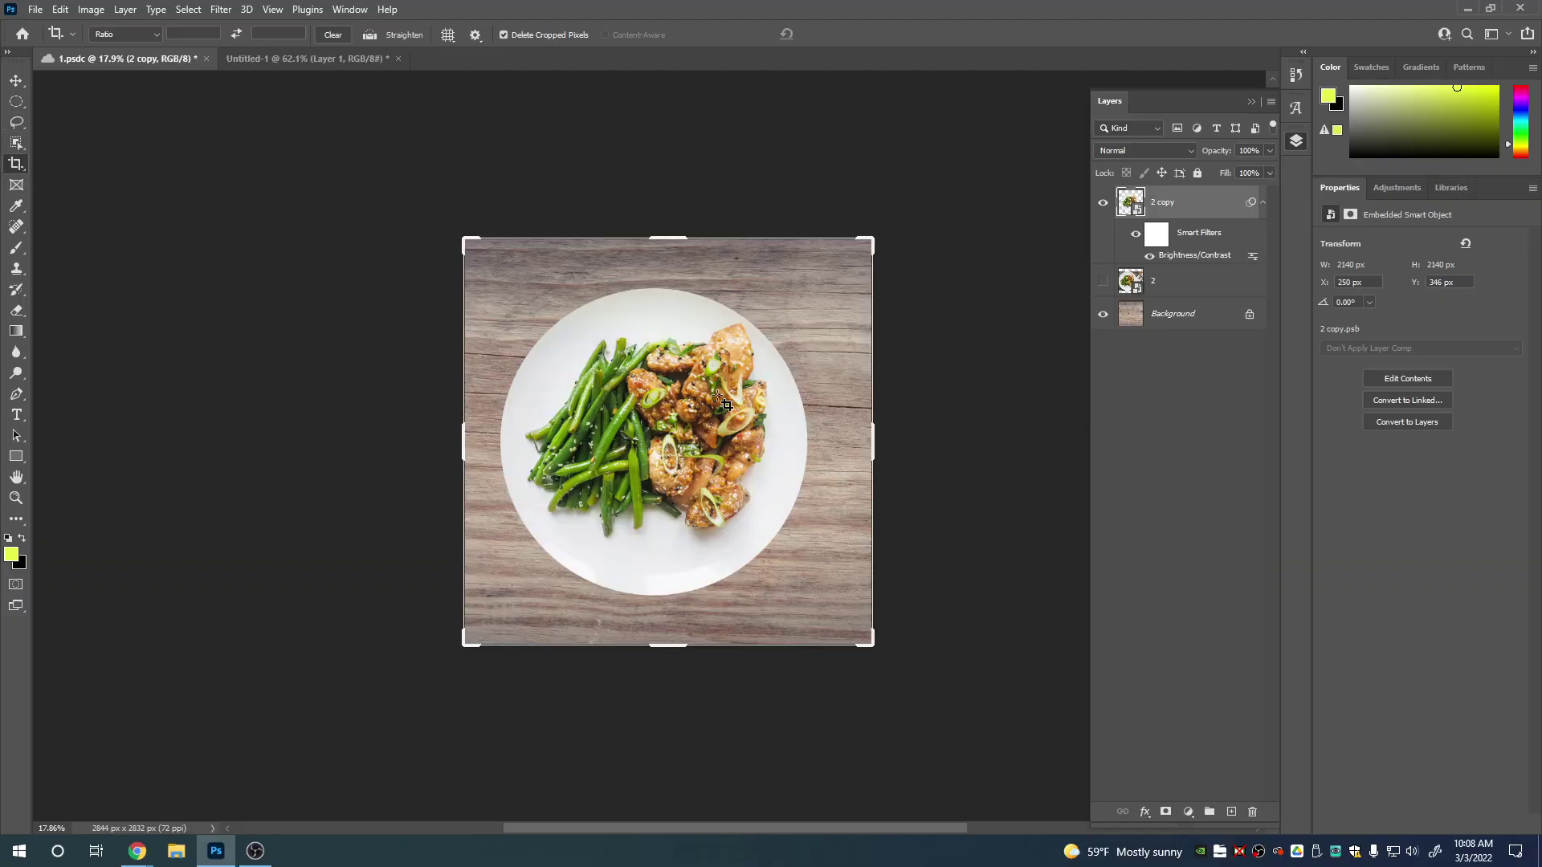
{"action": "left_click_drag", "start_coordinate": [872, 440], "coordinate": [864, 441]}
{"action": "left_click_drag", "start_coordinate": [669, 652], "coordinate": [669, 631]}
{"action": "left_click_drag", "start_coordinate": [680, 245], "coordinate": [680, 263]}
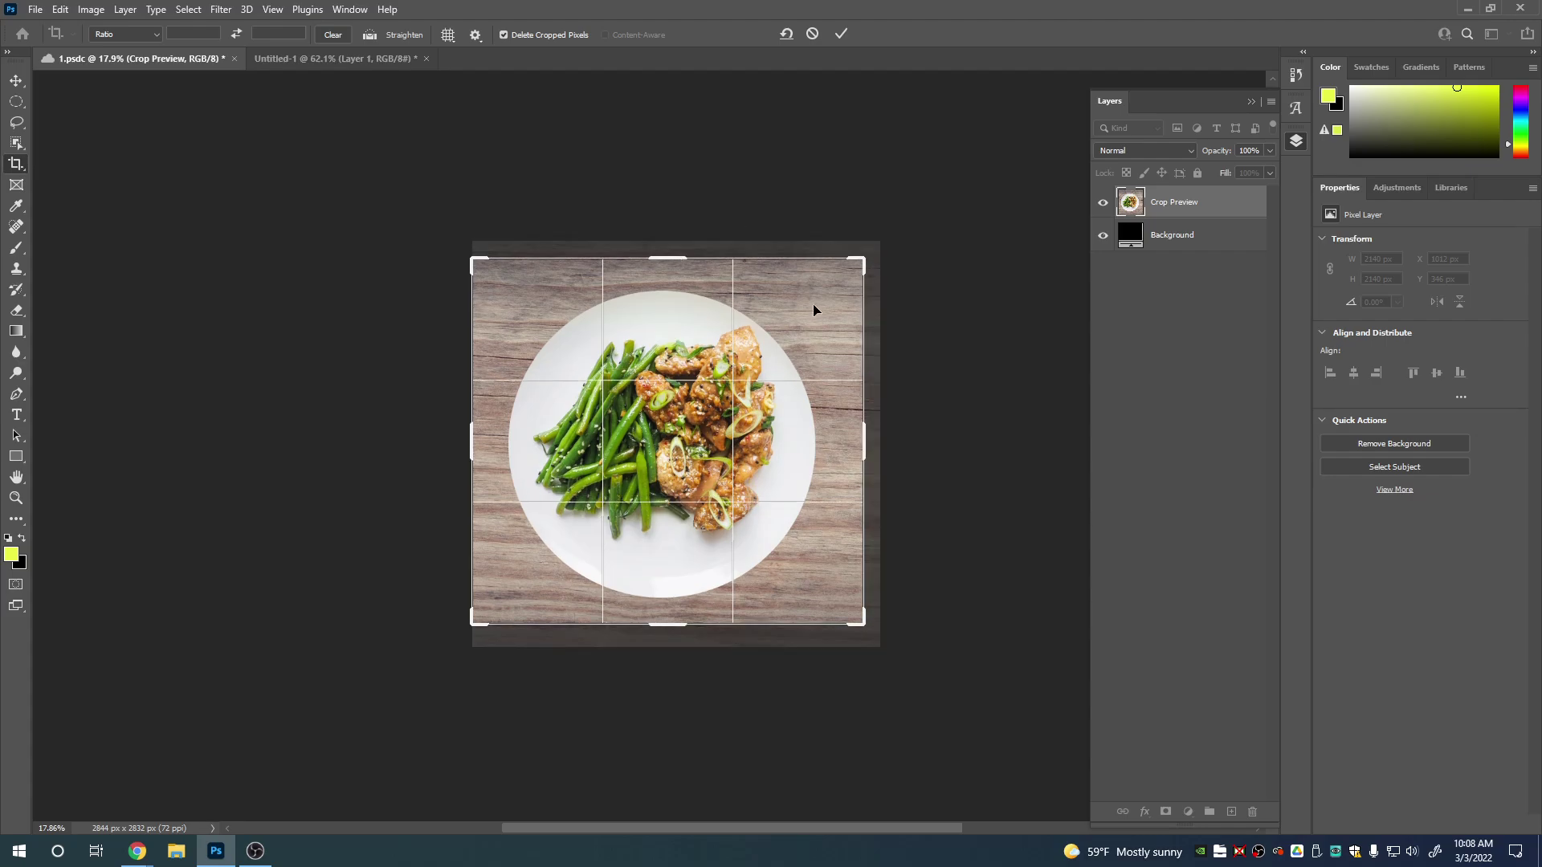
{"action": "key", "text": "Return"}
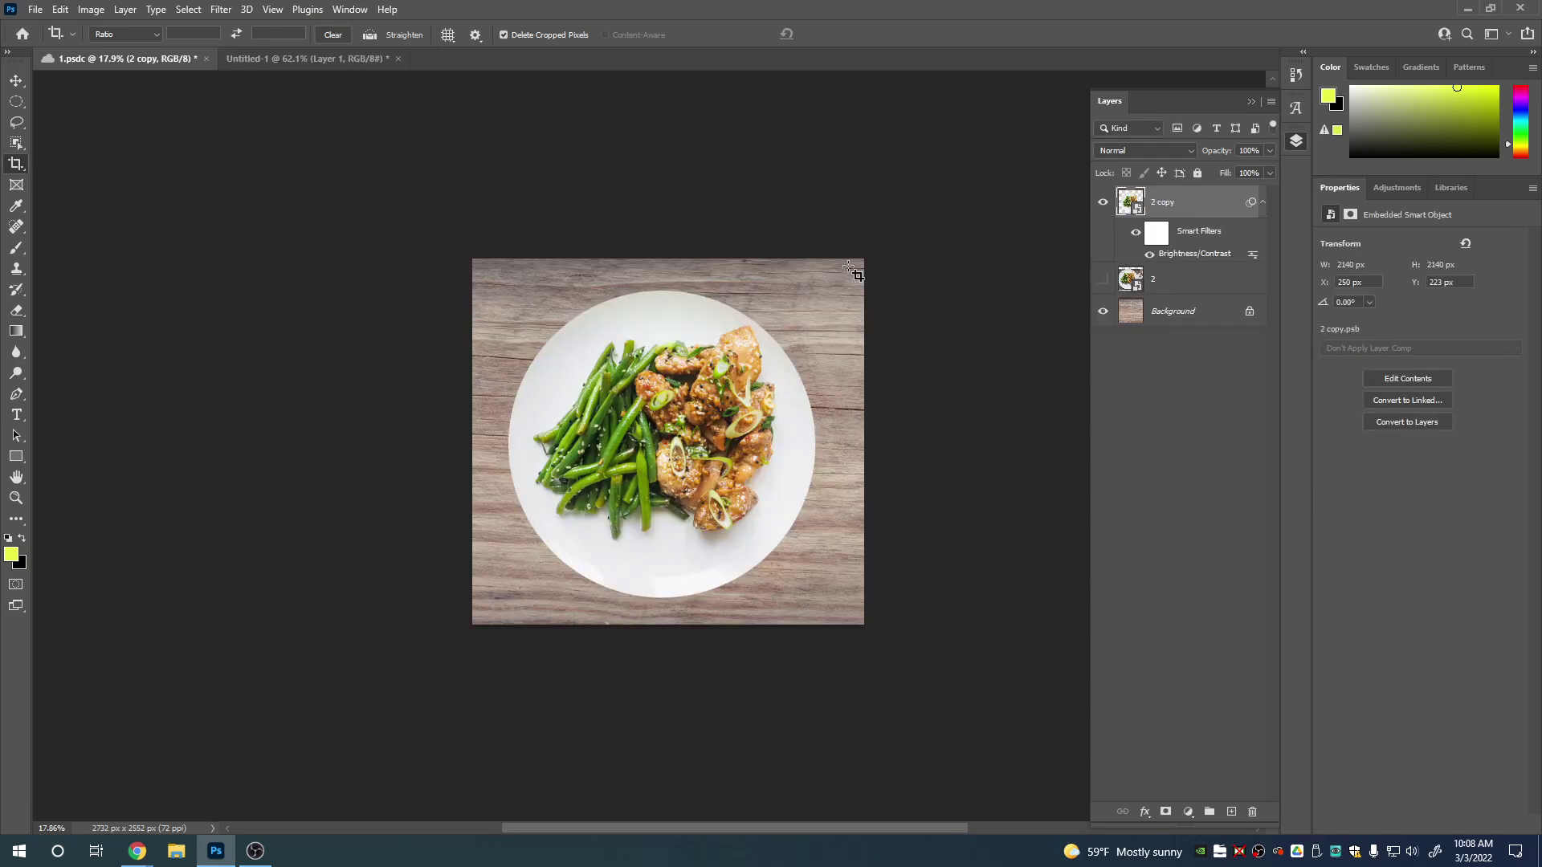